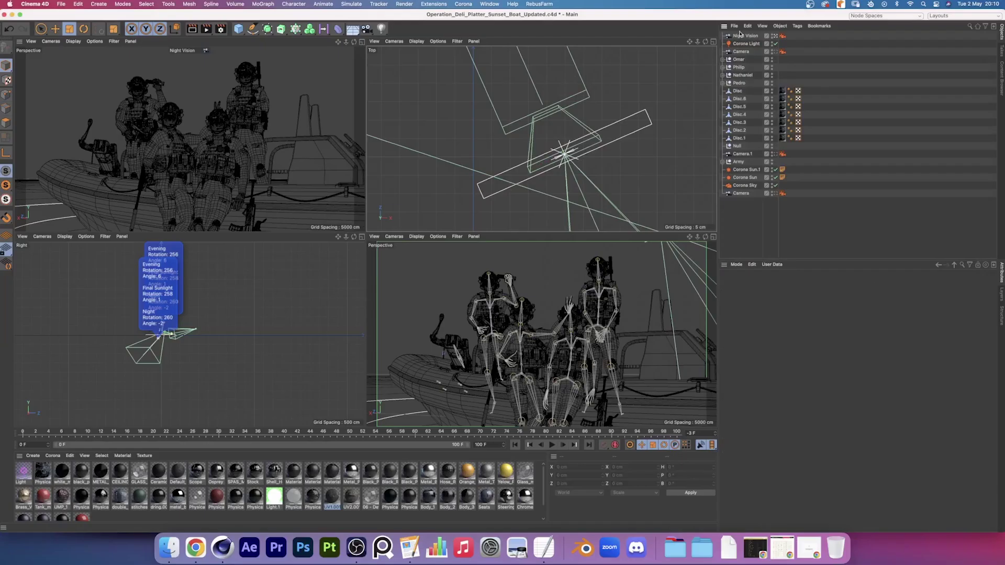
Step: Inspect the Night Vision camera's bokeh aperture image and vignetting amount
click(740, 35)
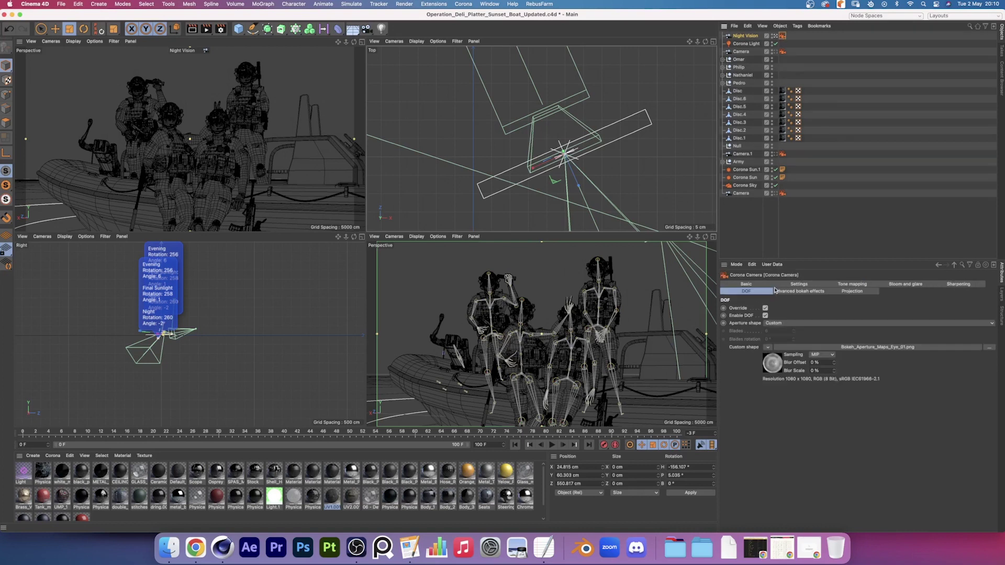
click(772, 361)
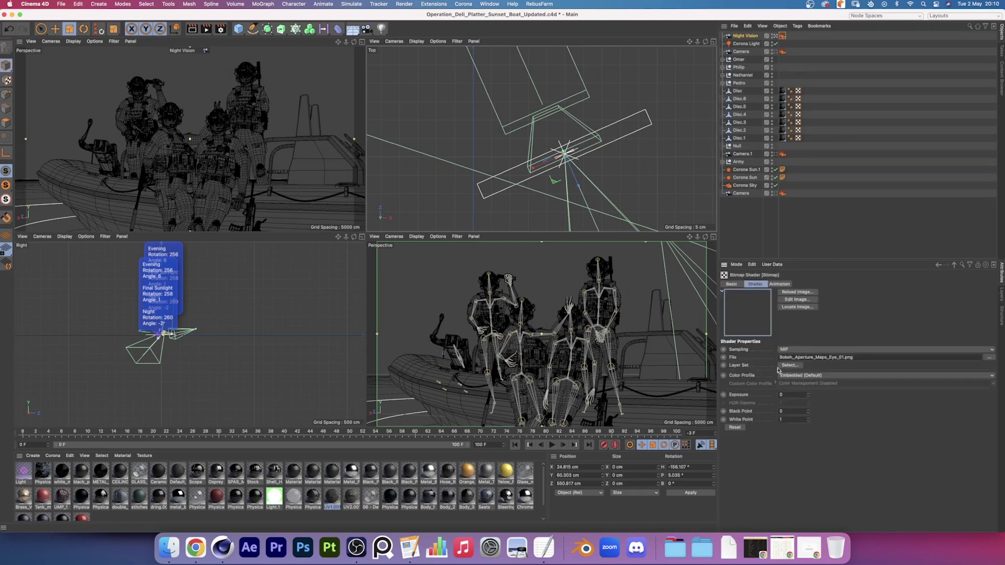
drag(862, 357, 773, 358)
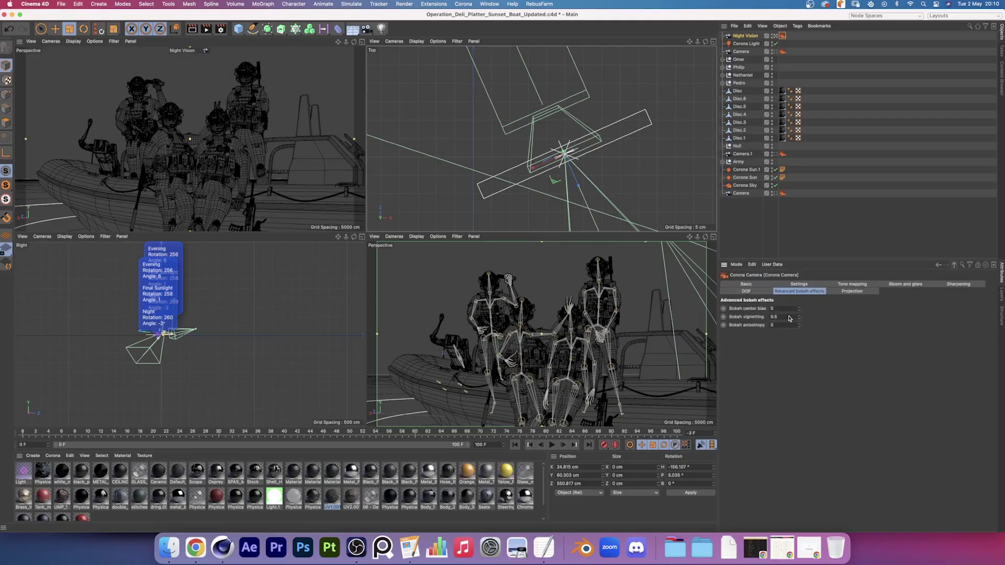
double_click(776, 316)
Step: Browse the Corona camera's Sharpening, Bloom and Glare, Tone mapping and exposure Settings
click(948, 284)
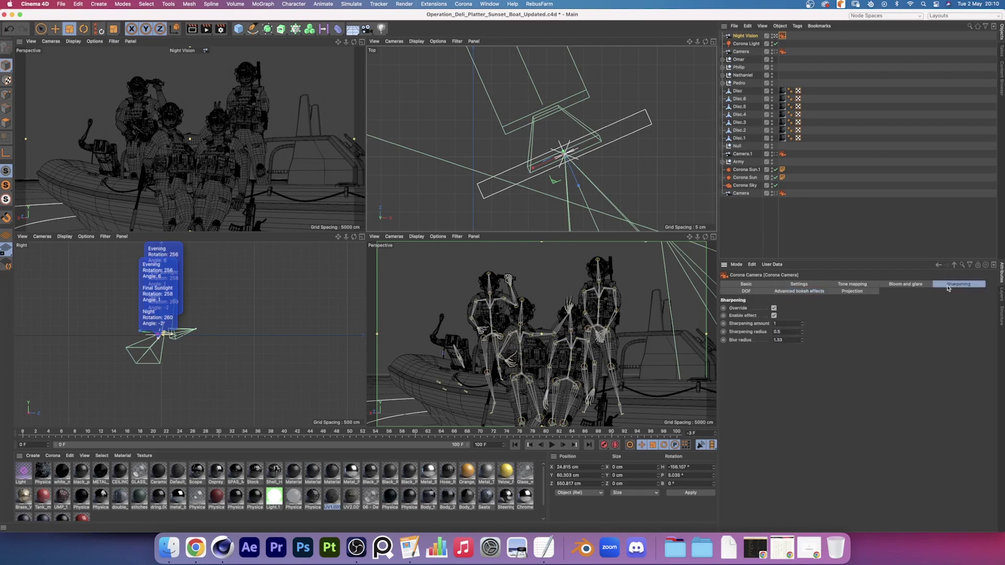
click(906, 284)
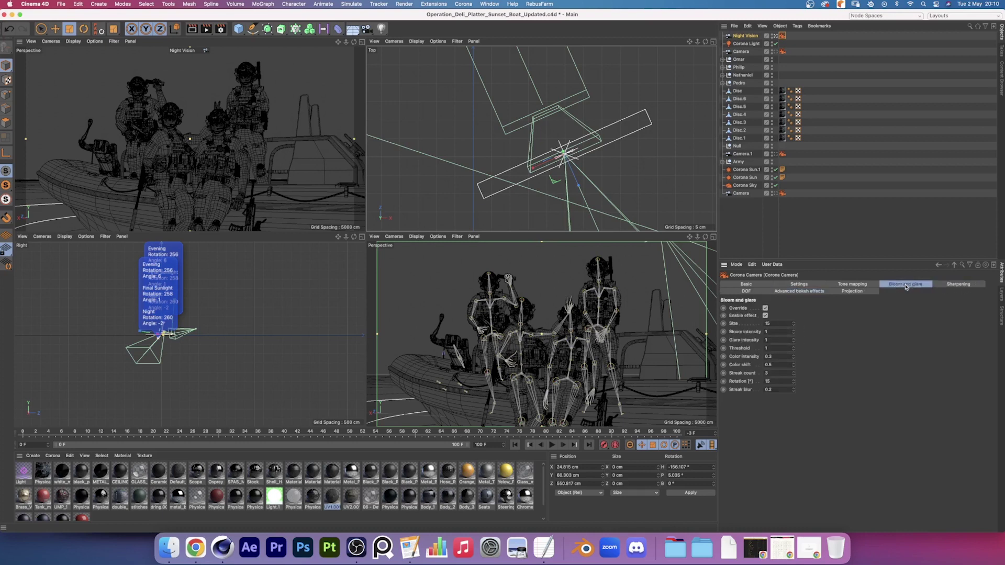
click(860, 284)
click(821, 285)
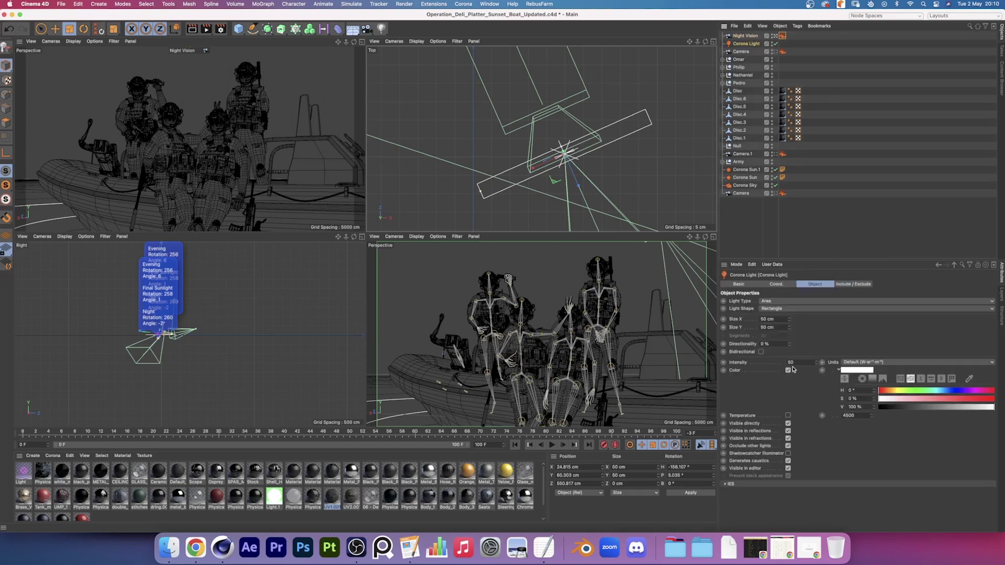
Step: Make the Corona Light a 5 cm circular light with 100% directionality and move it near the window
click(769, 309)
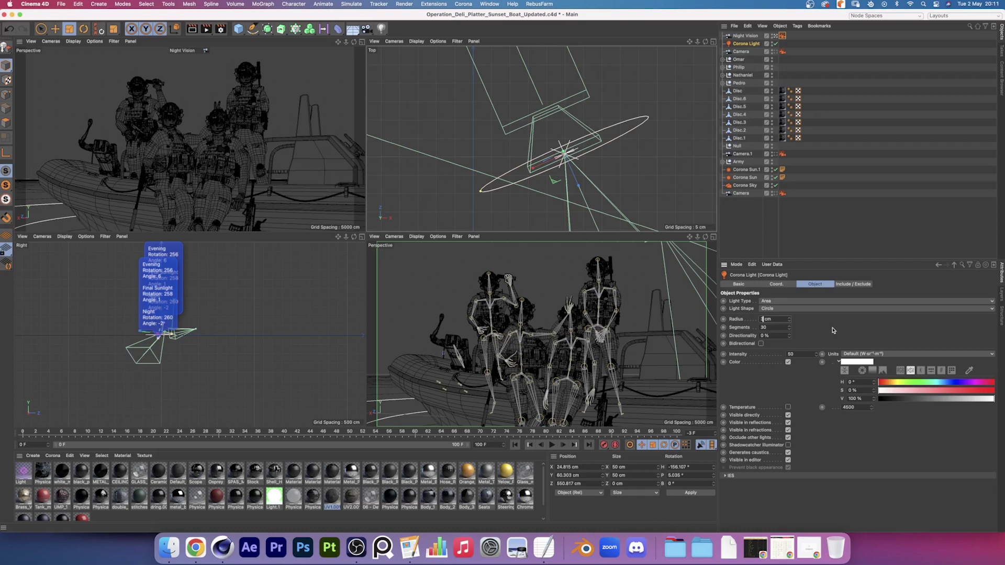
drag(565, 153, 603, 119)
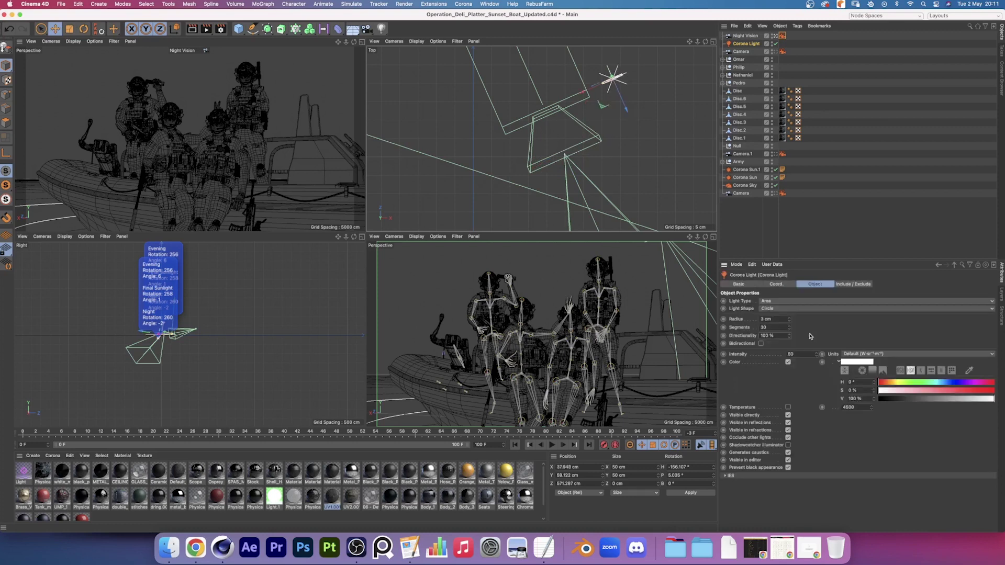
Step: Start a Corona interactive render and set the camera shutter speed to 1/500 s
key(ctrl+r)
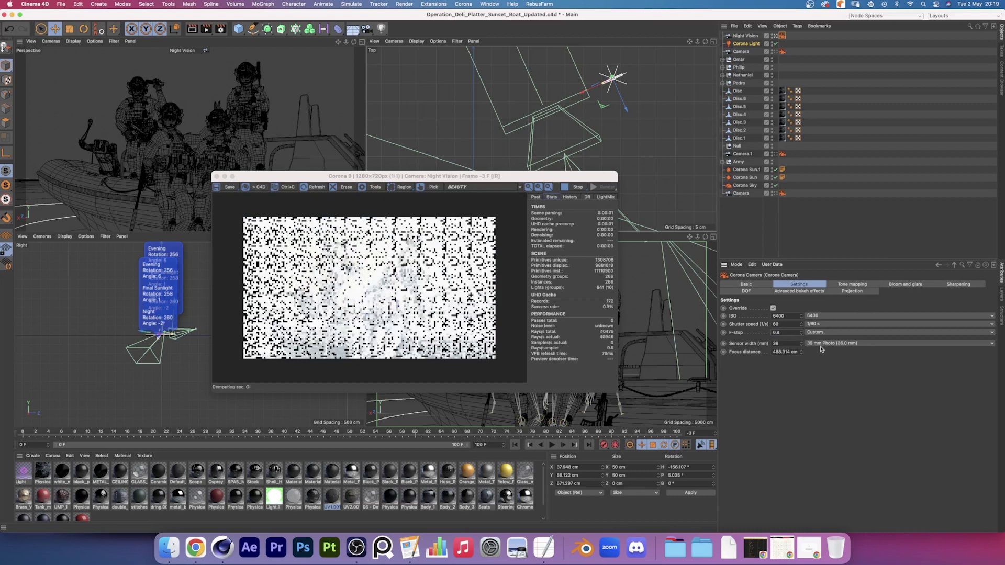
click(817, 324)
click(816, 348)
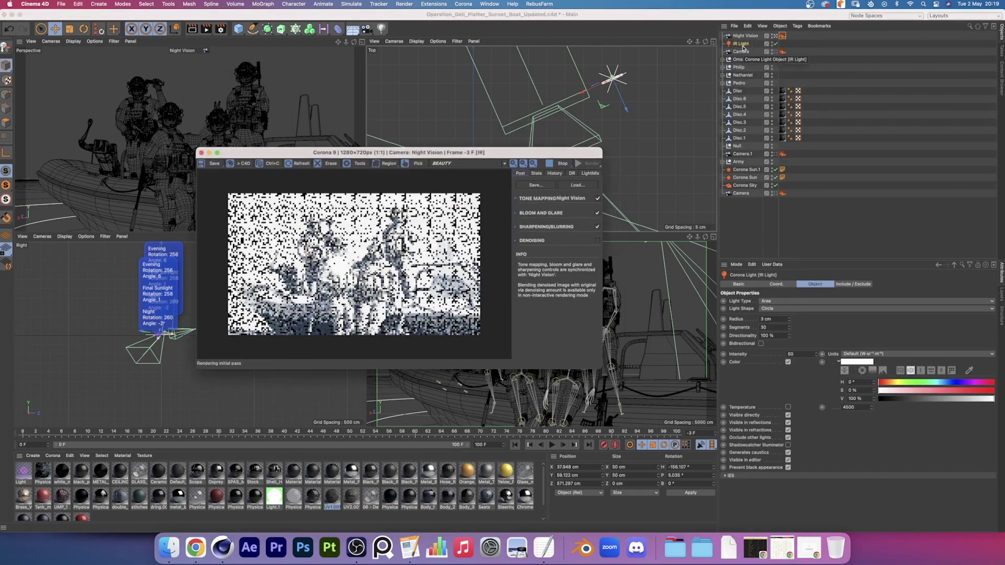
Step: Set the render's Tone Mapping Green-Magenta Tint to 1.0 for a green look
click(519, 197)
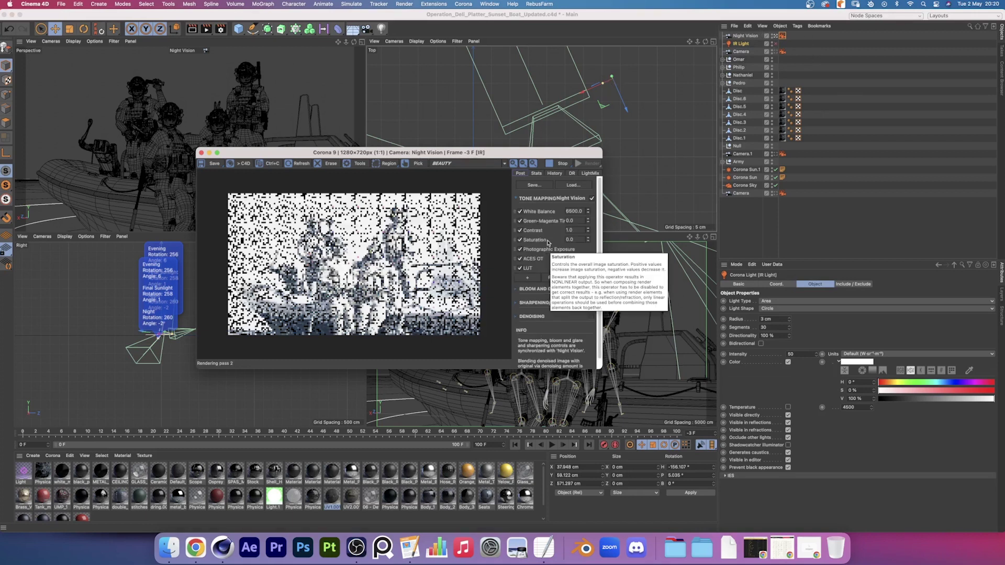
click(590, 268)
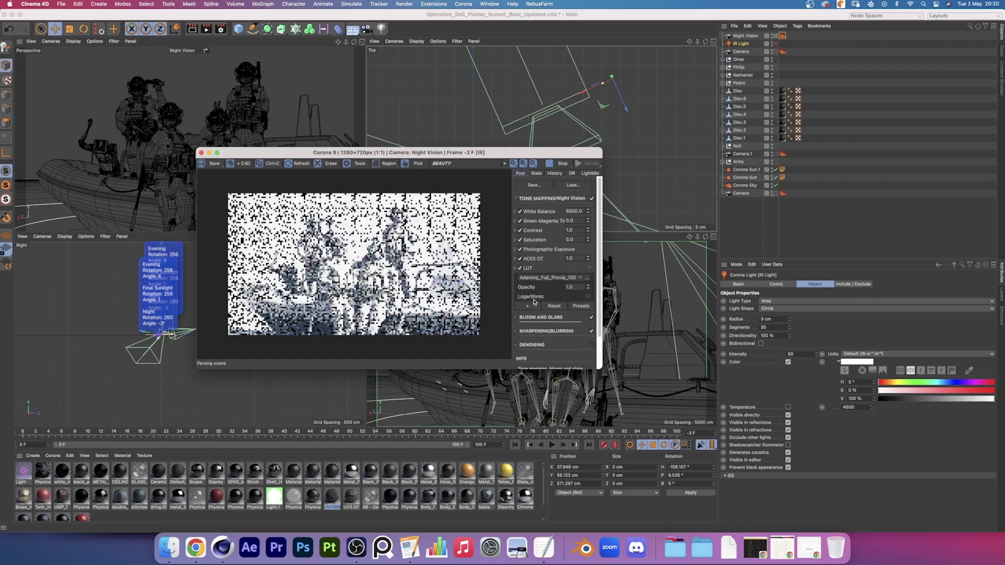
double_click(575, 221)
text(-1)
key(Return)
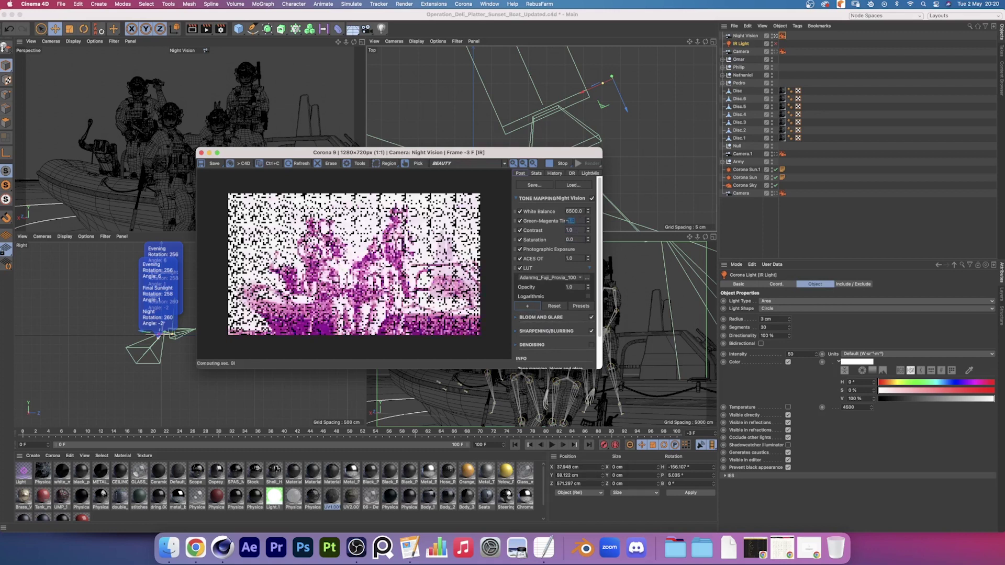
text(1)
key(Return)
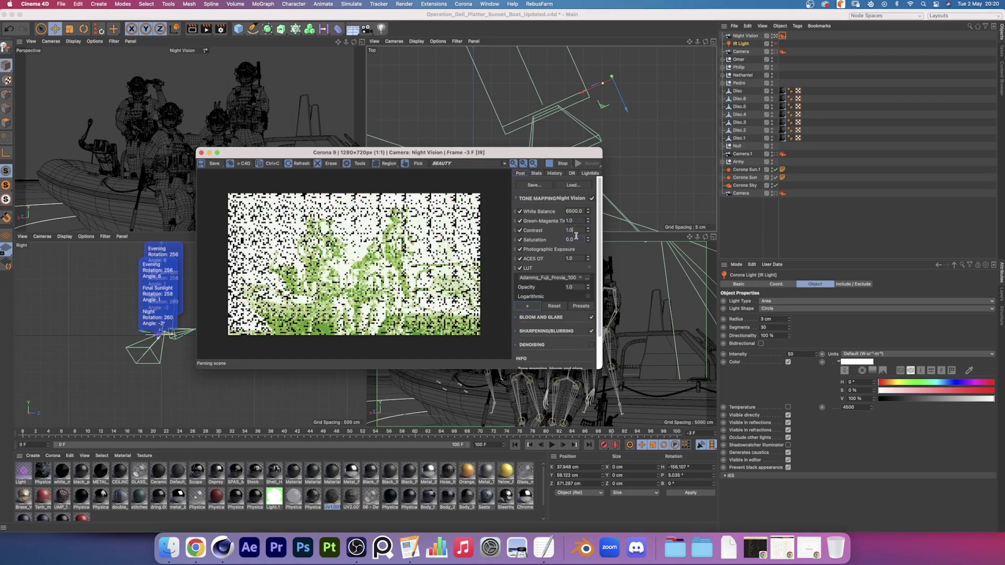
Step: Set the Corona camera shutter to 1/1000 and ISO to 3200
click(782, 37)
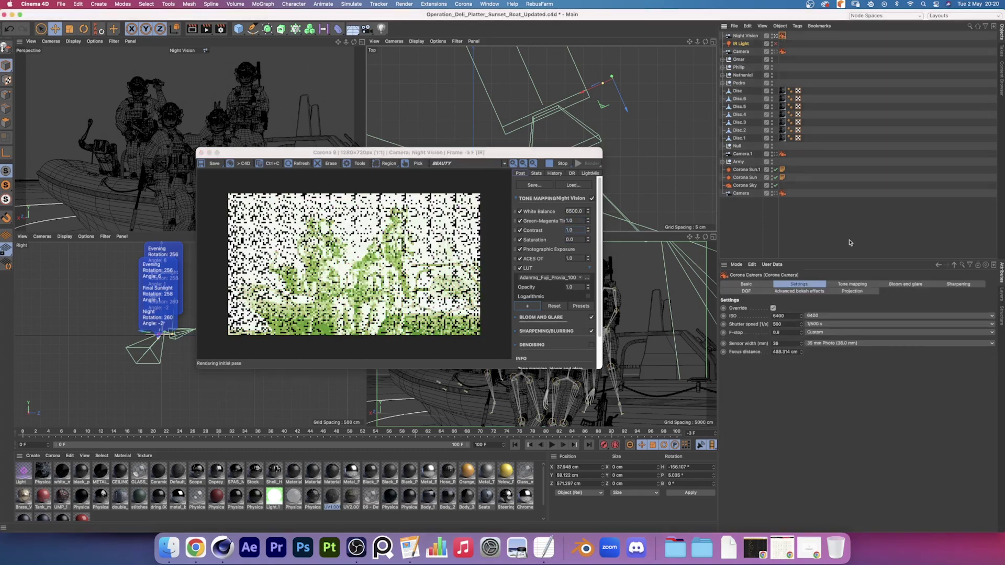
click(820, 324)
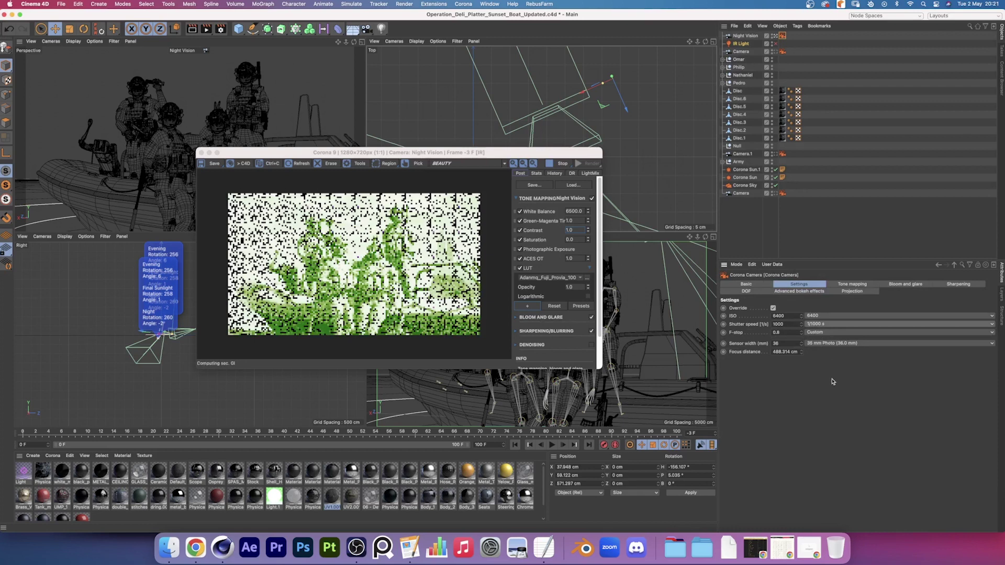
click(816, 316)
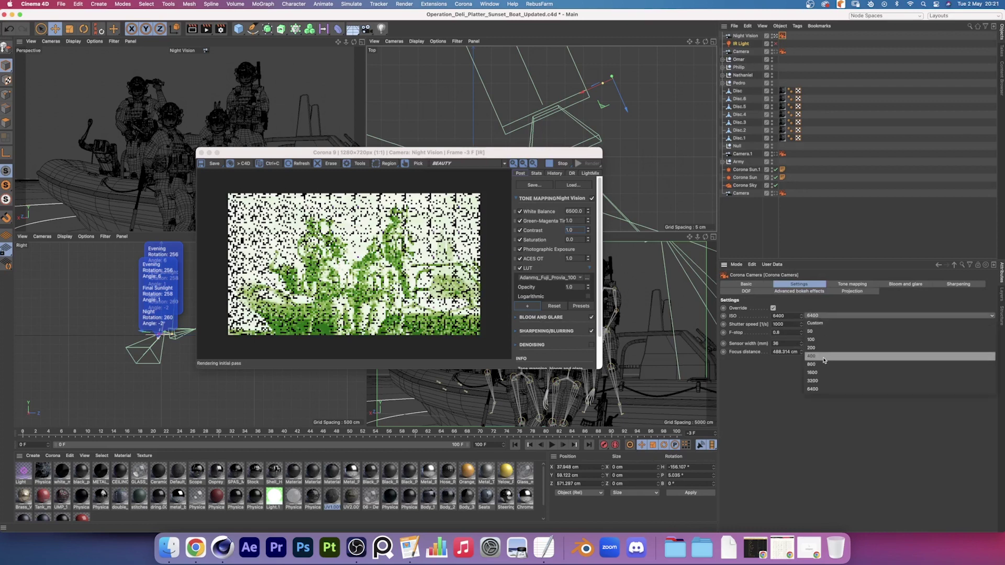
click(813, 380)
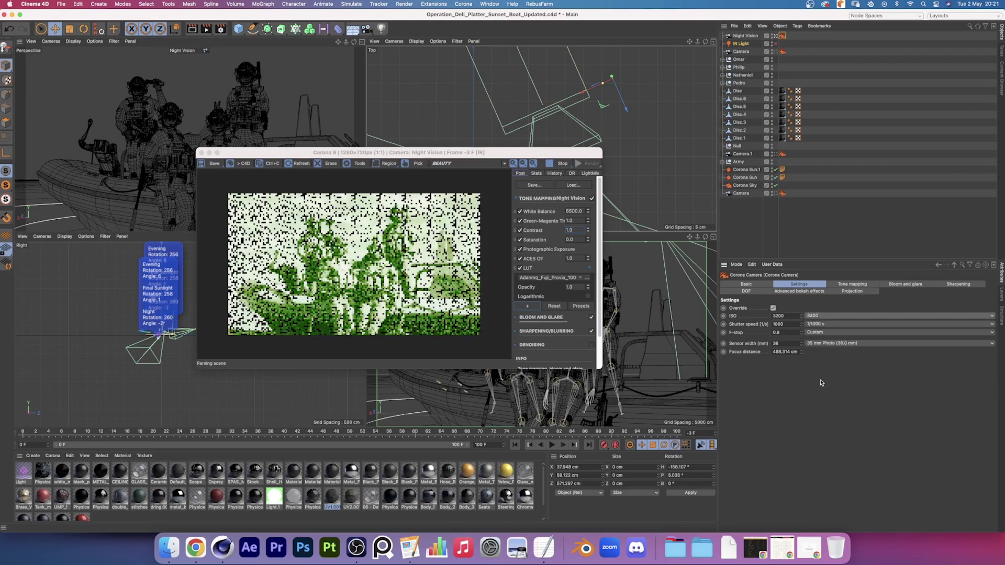
Step: Check the Corona Sun.1 and Corona Sky settings, then set IR Light directionality to 60%
click(744, 169)
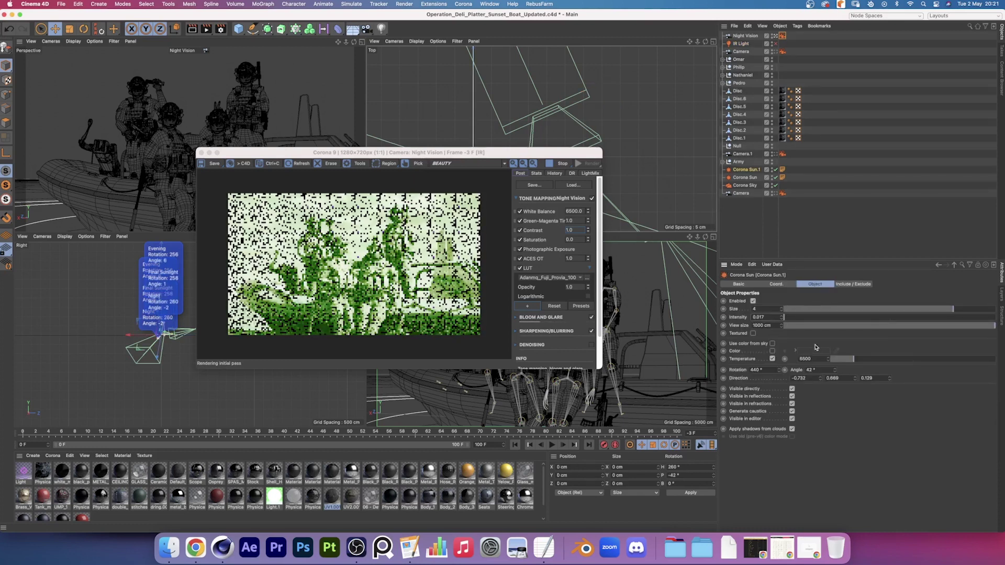
click(743, 184)
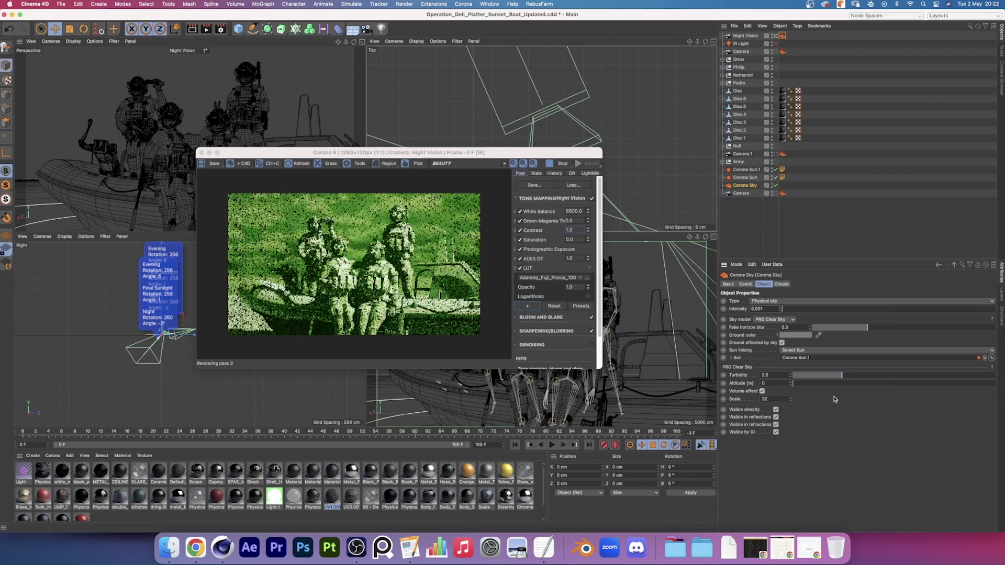
click(787, 320)
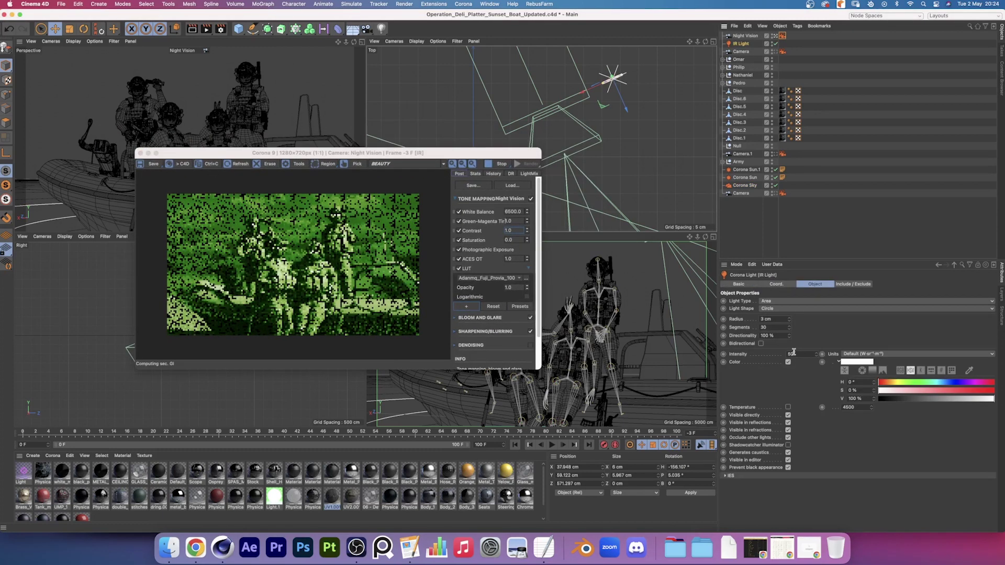
double_click(767, 335)
text(60)
key(Return)
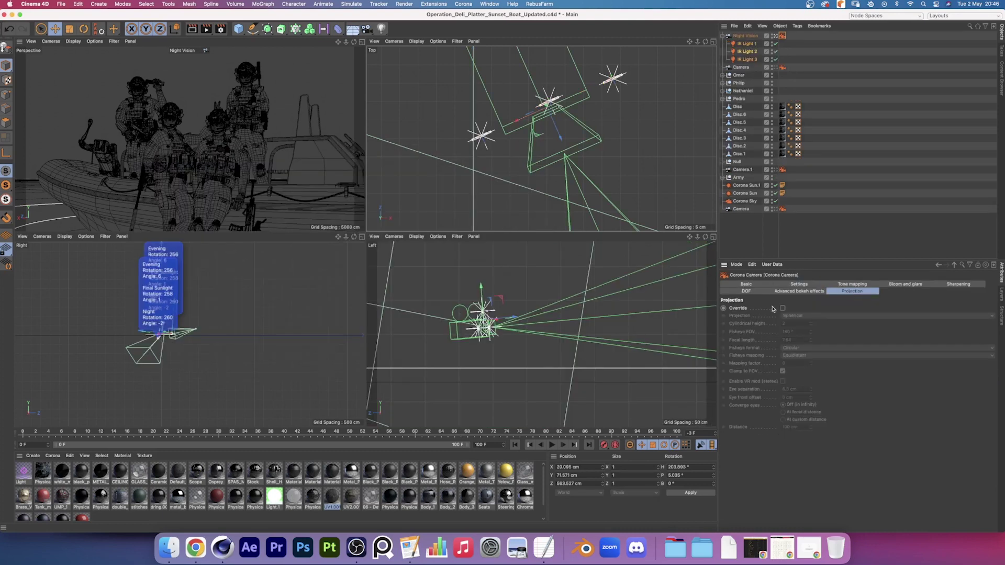
Step: Override the Night Vision projection to a 180° circular fisheye and check the camera's field of view
click(782, 308)
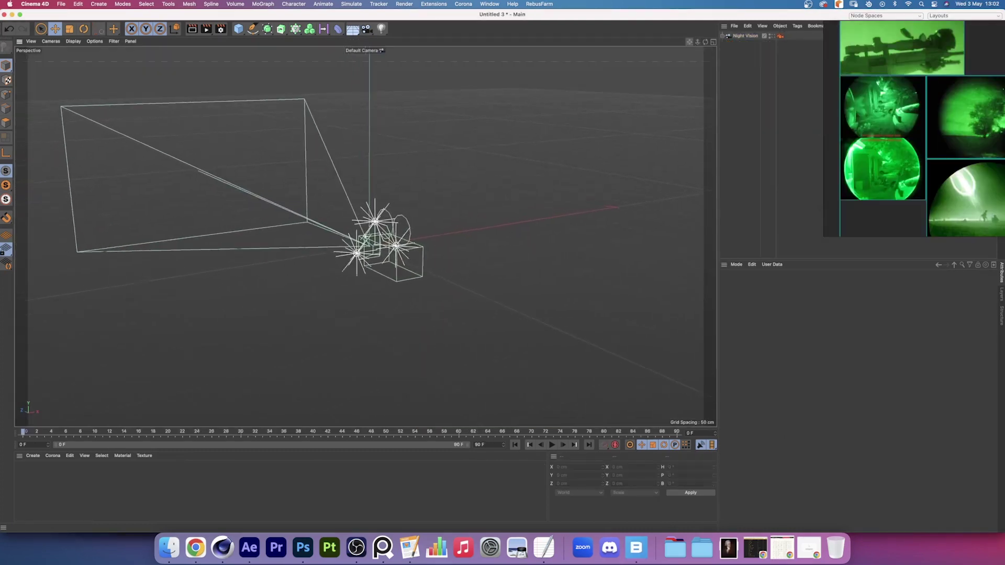
mouse_move(691, 43)
mouse_down()
mouse_move(705, 43)
mouse_move(690, 44)
mouse_up()
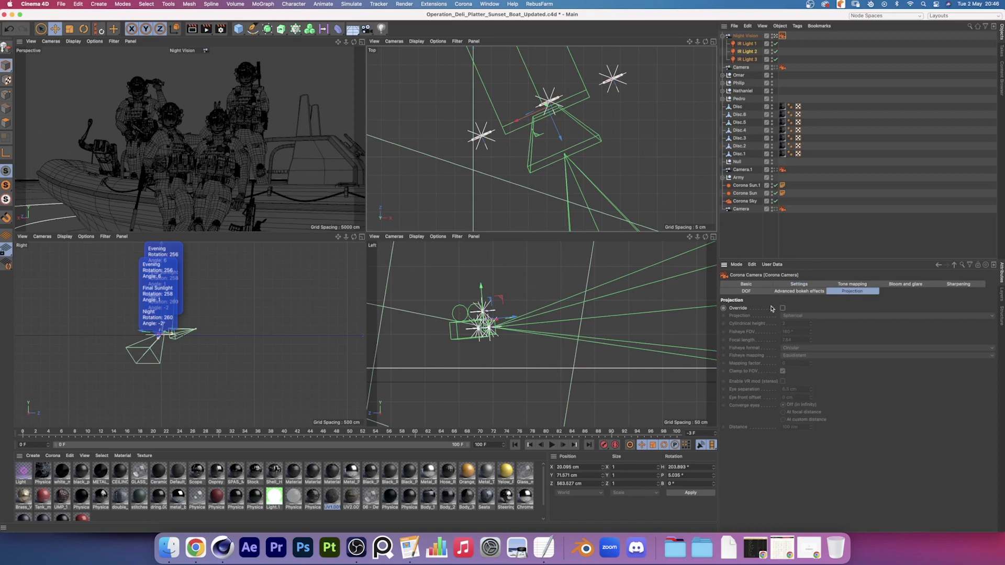
click(803, 316)
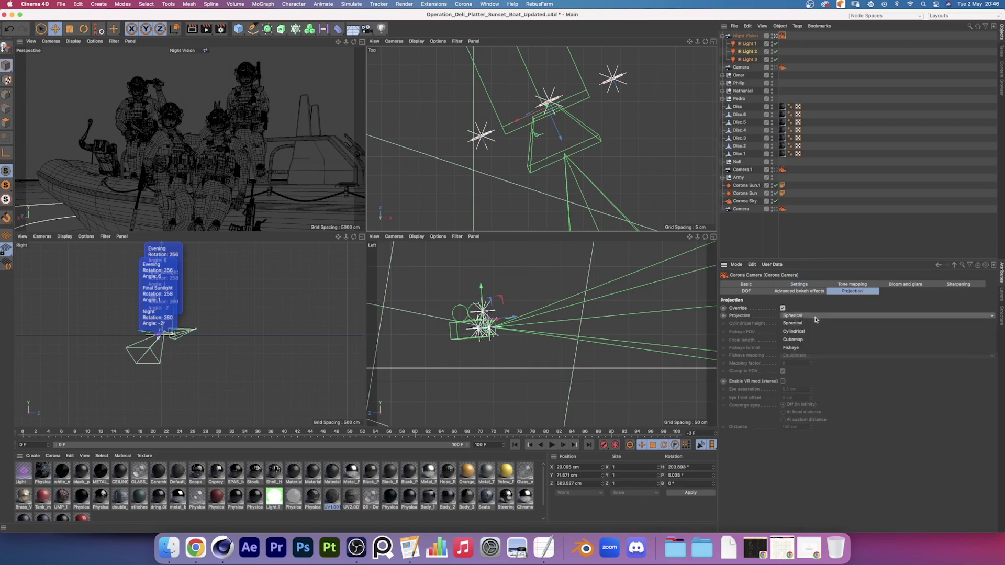
click(802, 348)
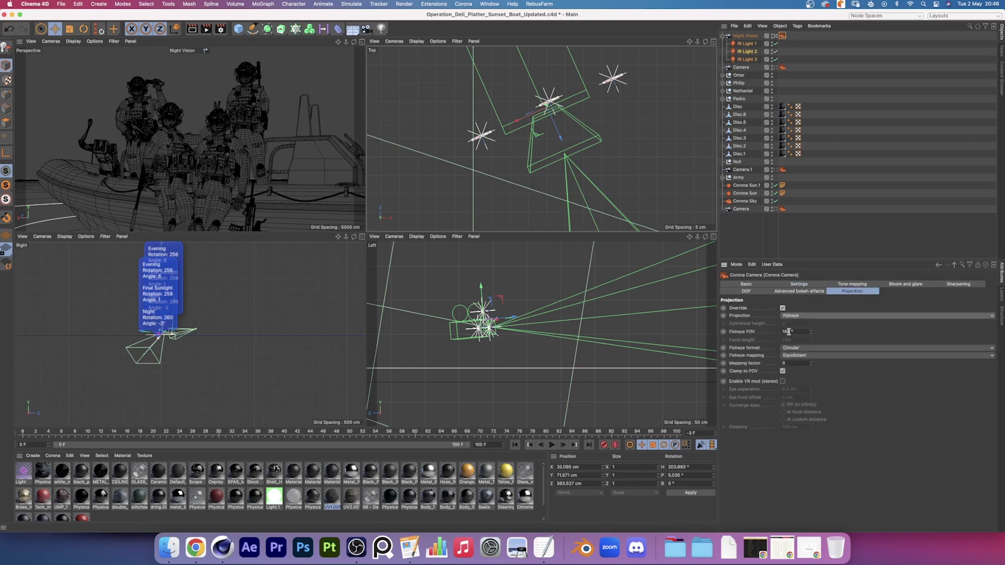
click(788, 332)
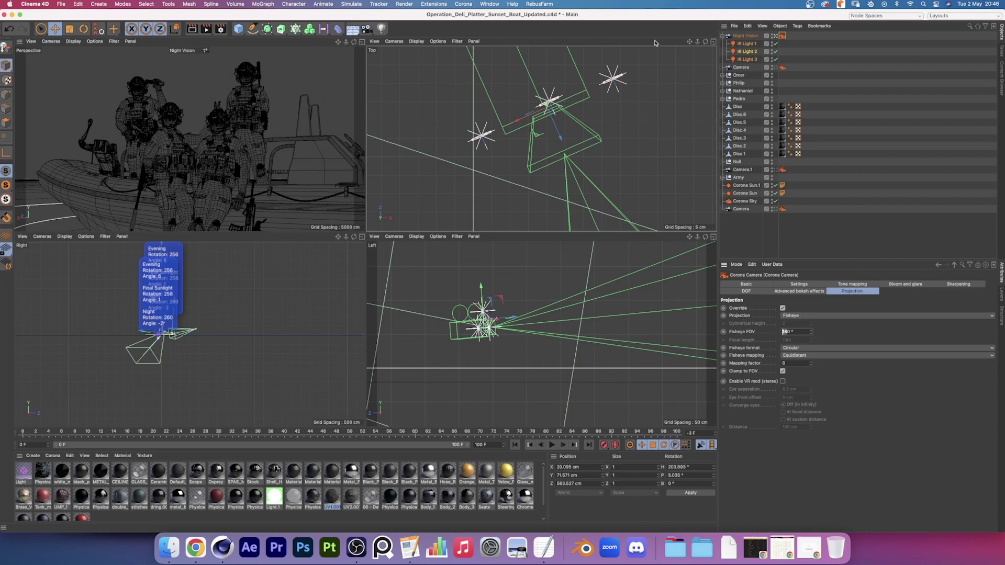
drag(695, 41, 675, 94)
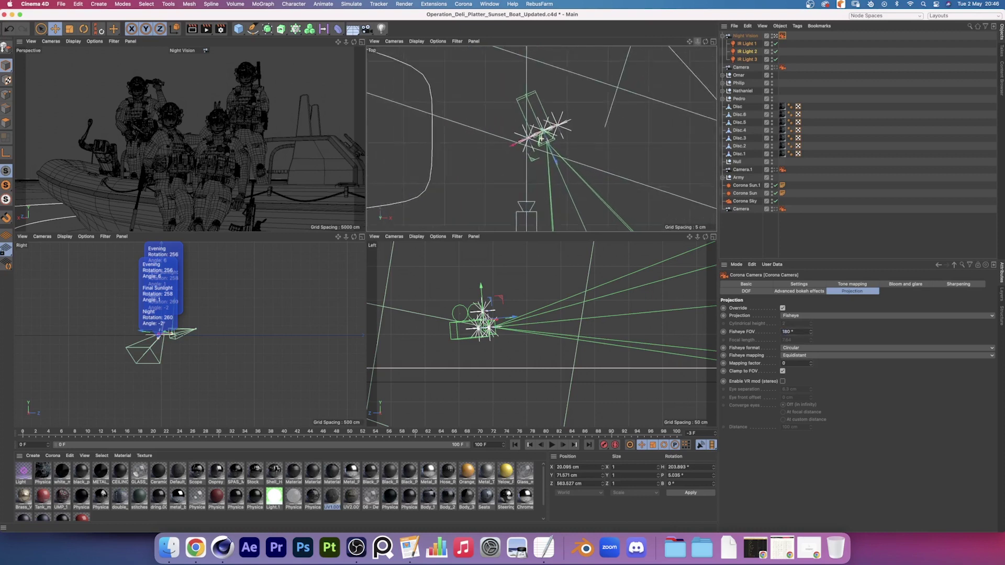
click(807, 283)
click(795, 344)
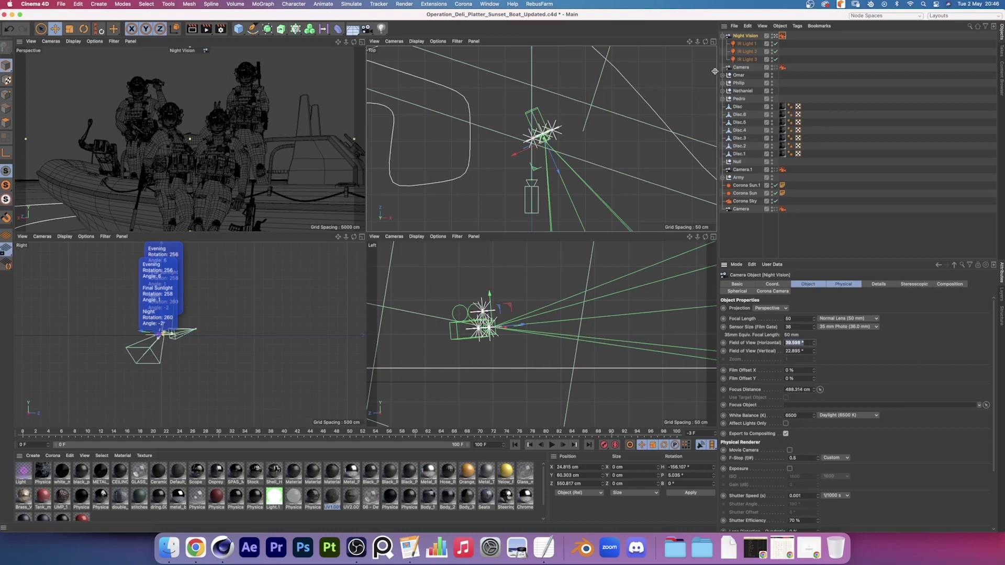
Step: Enter a new fisheye field of view, then try Stereographic mapping with VR stereo on
click(782, 36)
click(856, 291)
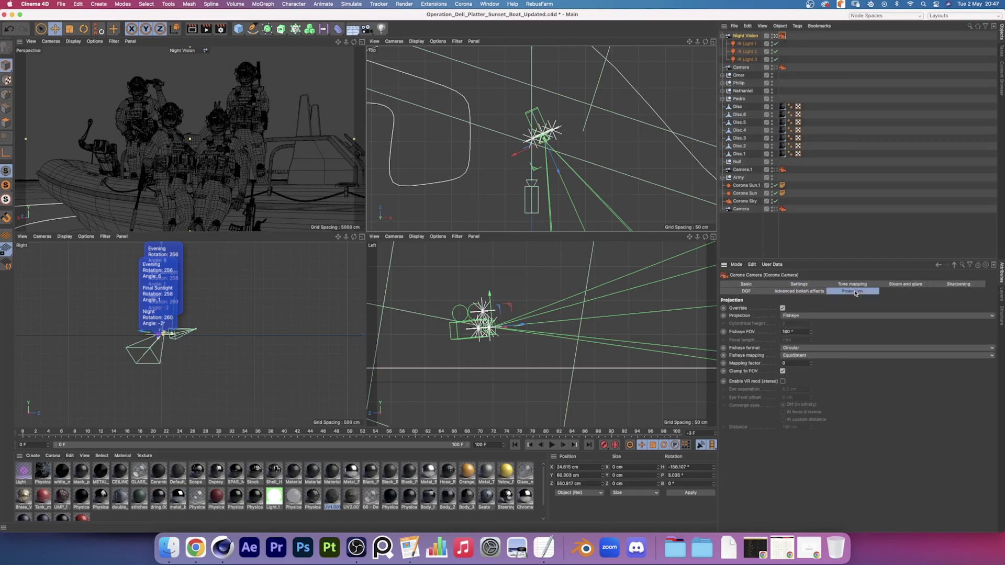
click(785, 331)
text(39.598 °)
key(Return)
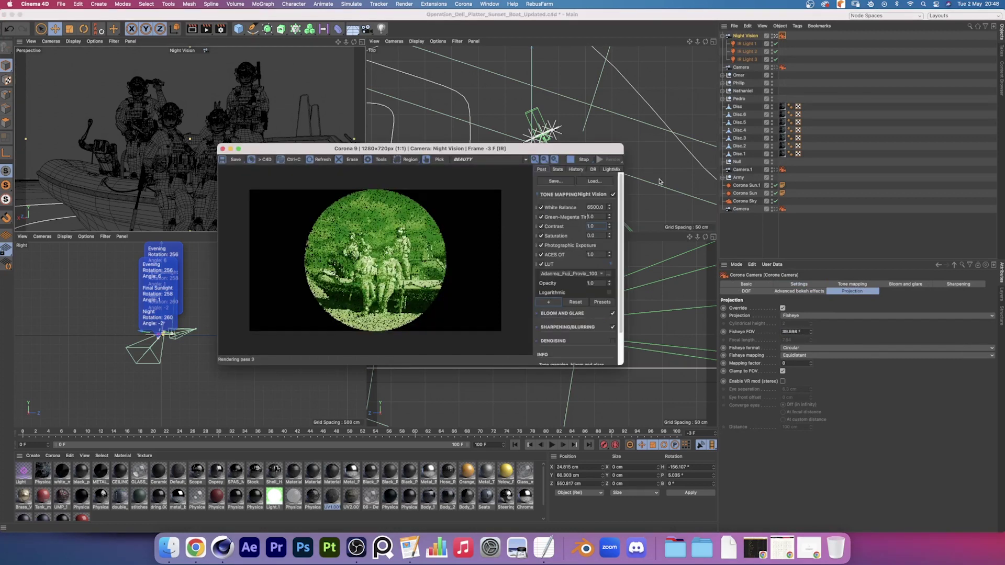
click(888, 355)
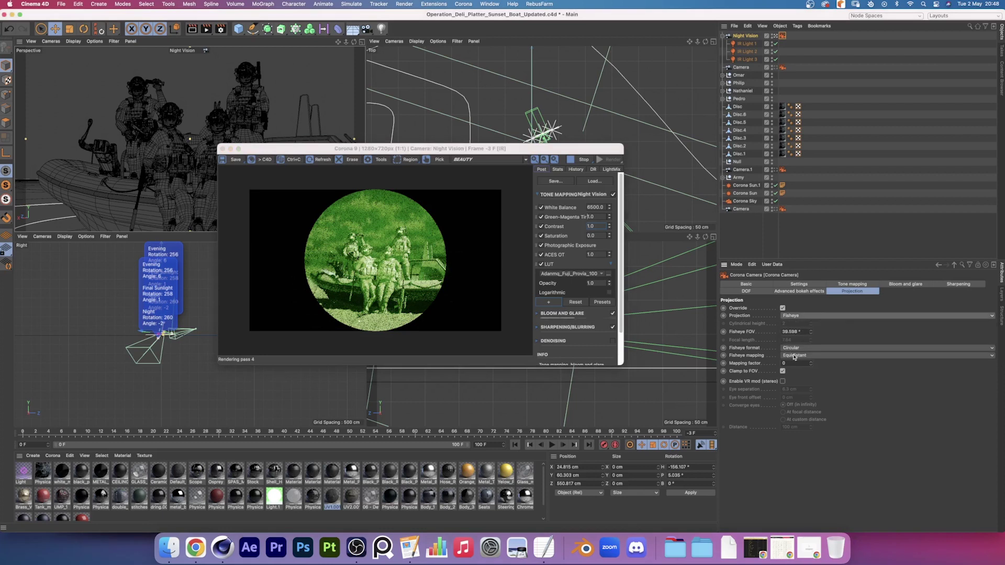
click(884, 386)
click(782, 381)
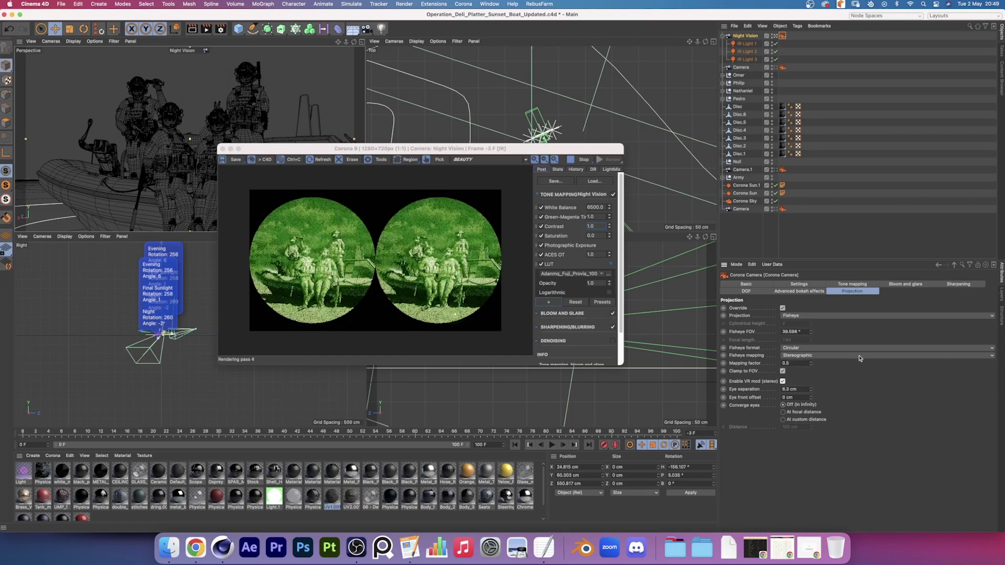
Step: Try the Cropped circle, Full-frame and Circular formats, then return mapping to Equidistant
click(887, 347)
click(864, 363)
click(887, 347)
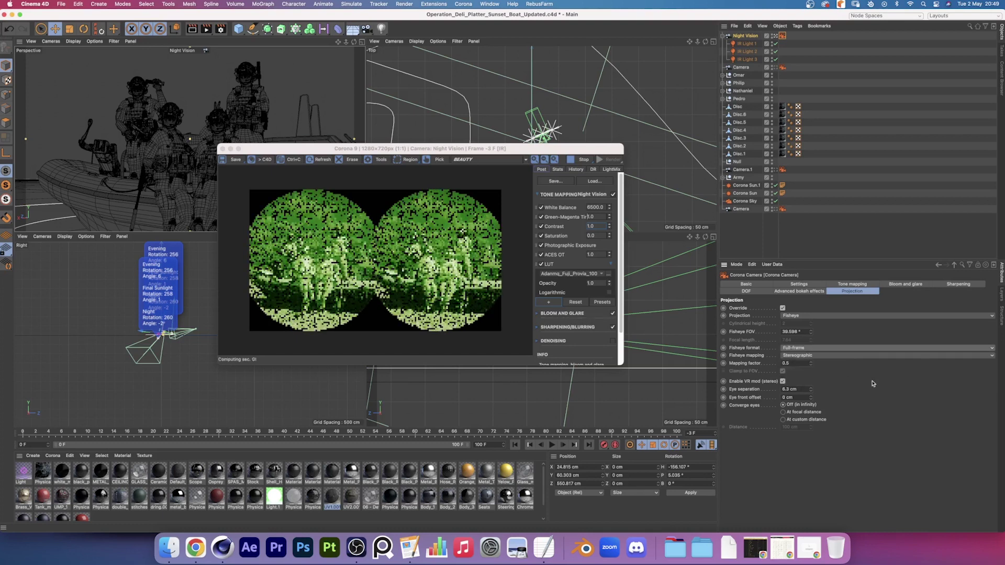
click(863, 375)
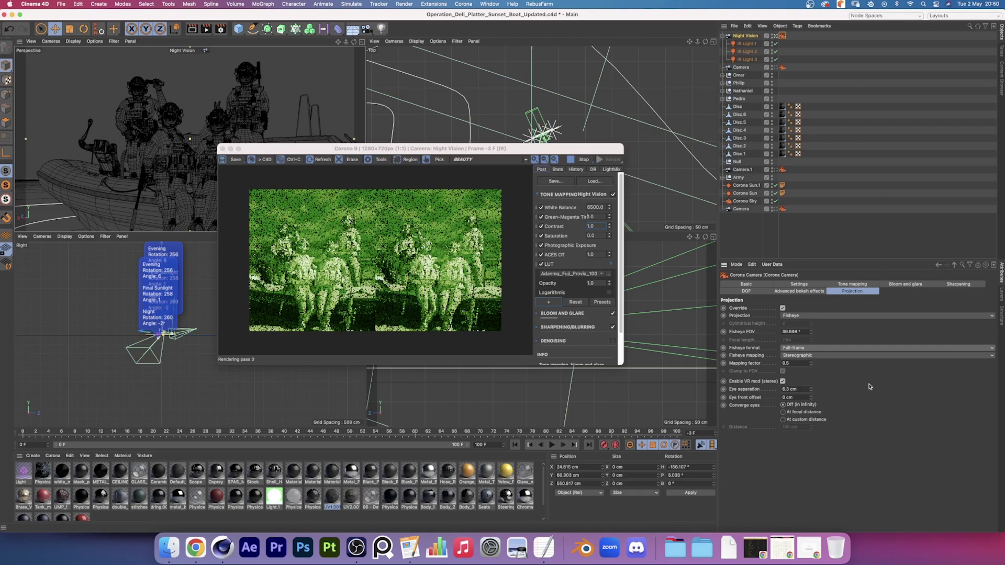
click(888, 347)
click(863, 369)
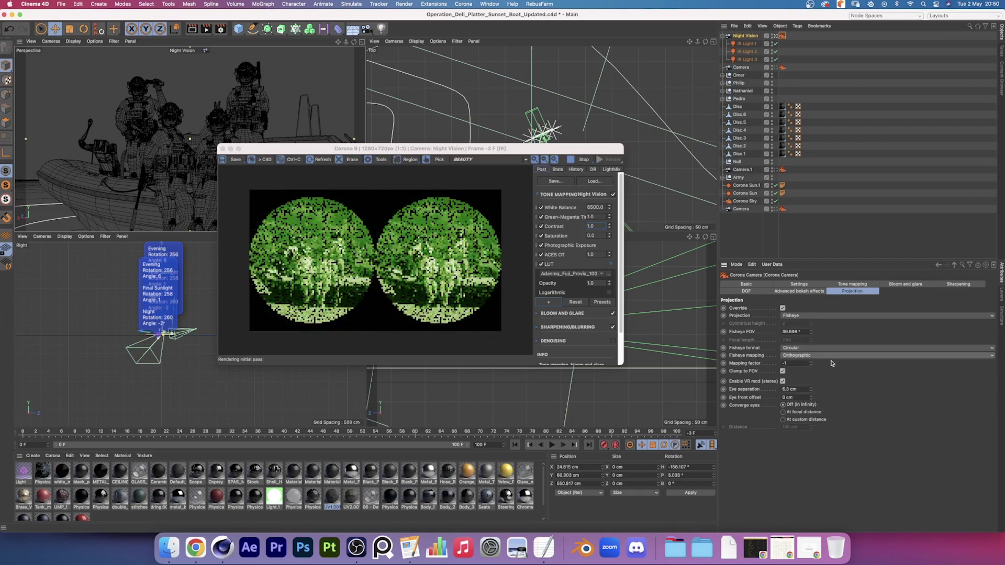
click(830, 355)
click(831, 369)
Step: Set the fisheye to 35° field of view, VR stereo off and Full-frame format
click(793, 332)
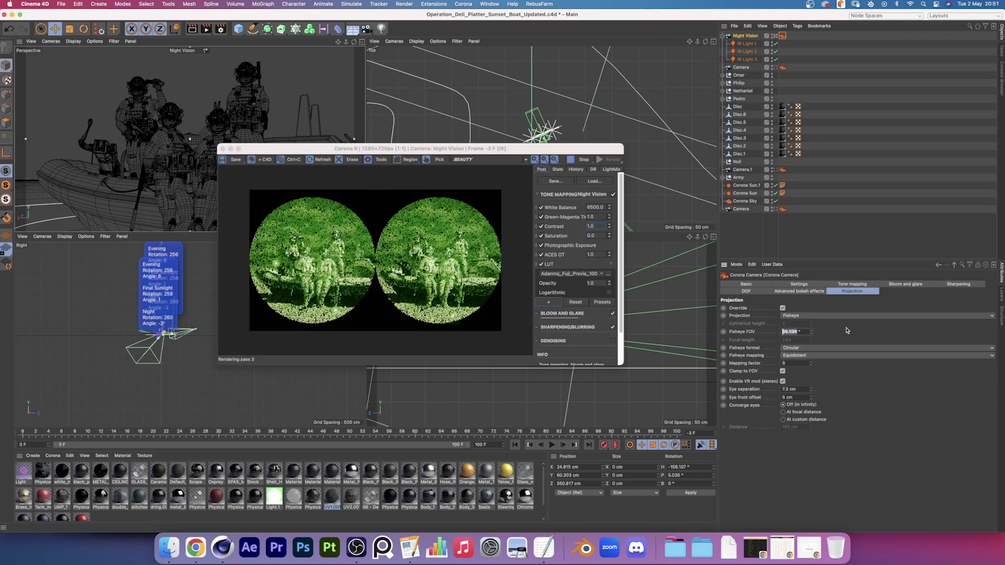
text(35)
key(Return)
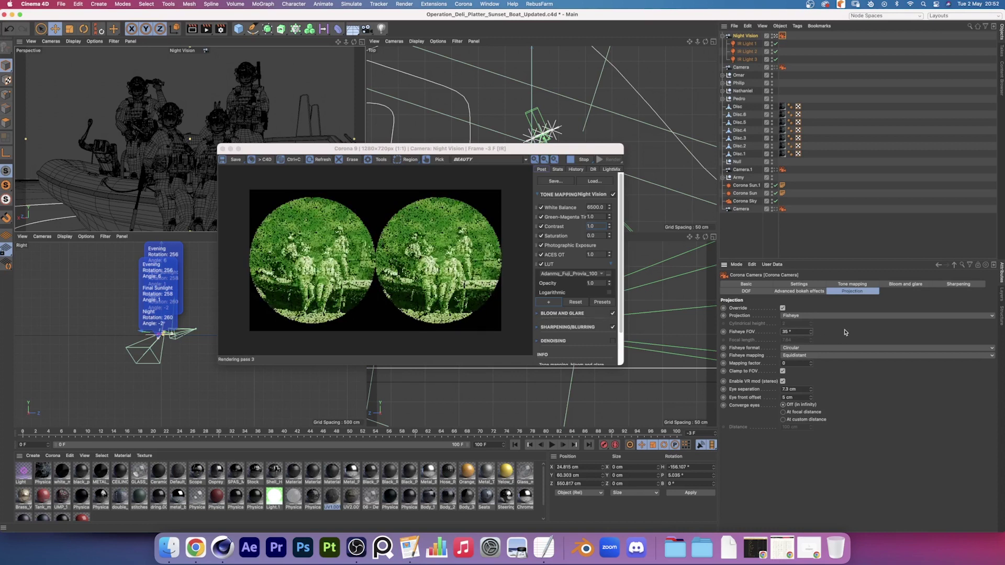
click(782, 381)
click(887, 347)
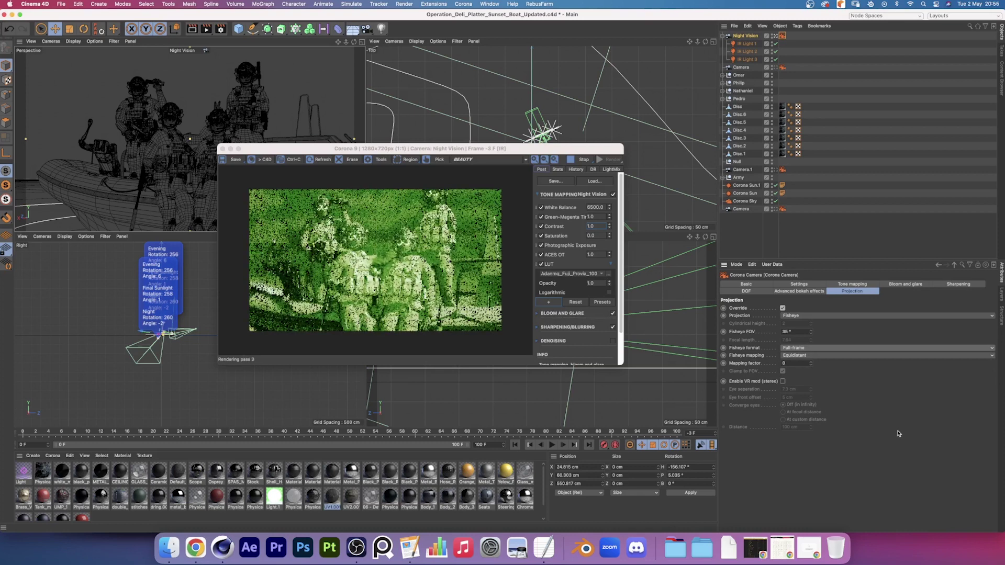
Step: Recommit the field of view and disable the Reflect, Cryptomatte, BloomGlare and Caustics passes
click(786, 331)
text(40)
key(Return)
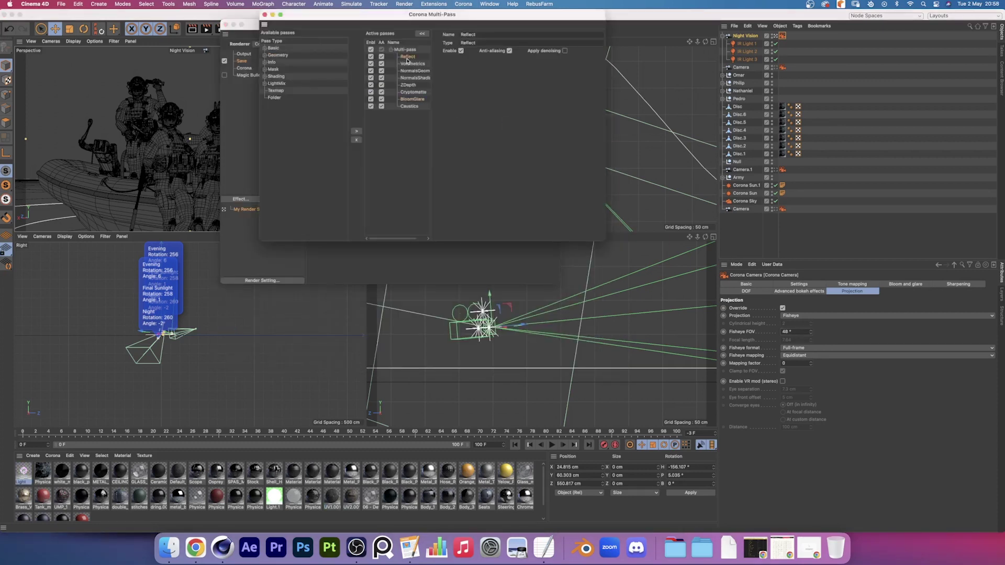
click(382, 57)
click(380, 92)
click(380, 99)
Step: Set the ZDepth pass minimum distance to 0 cm and edit its maximum distance
click(406, 84)
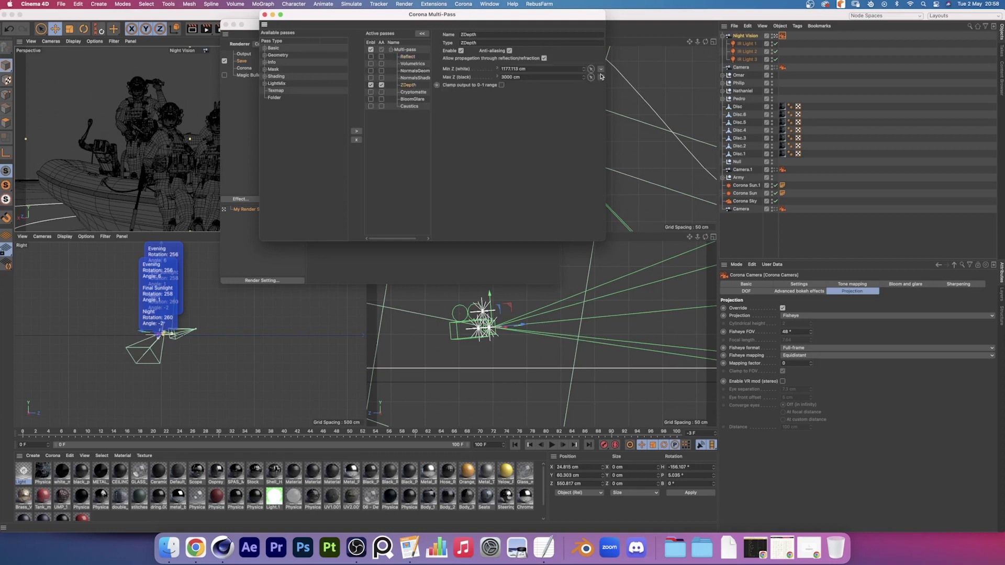
click(747, 36)
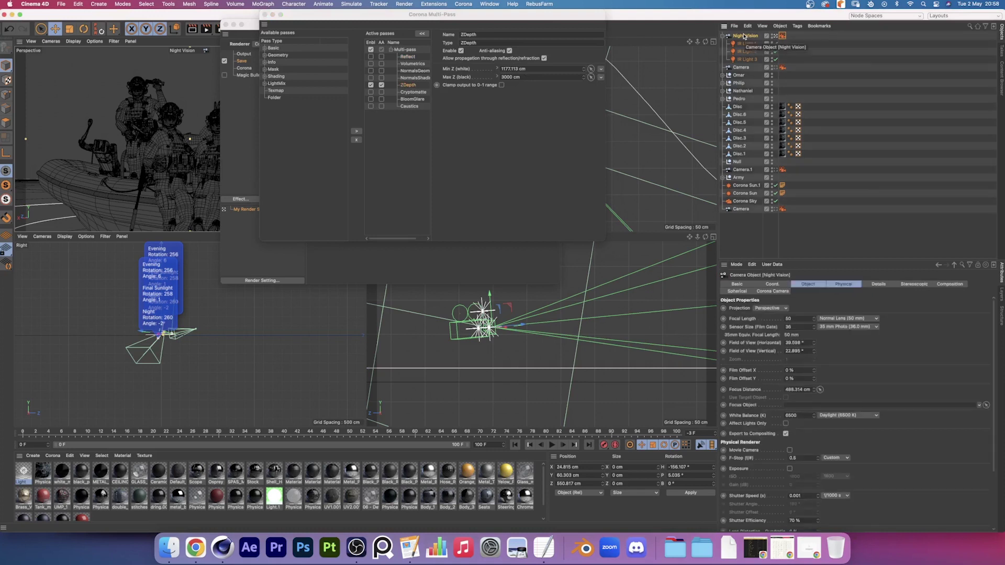
double_click(512, 76)
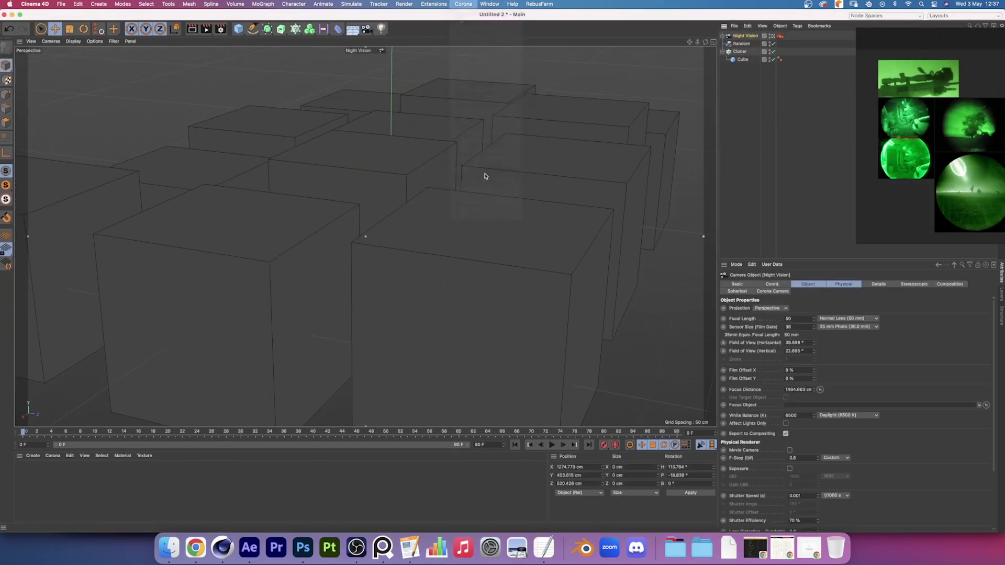
Step: Render the cloned cubes green interactively, then dolly and orbit the camera to reframe them
key(ctrl+r)
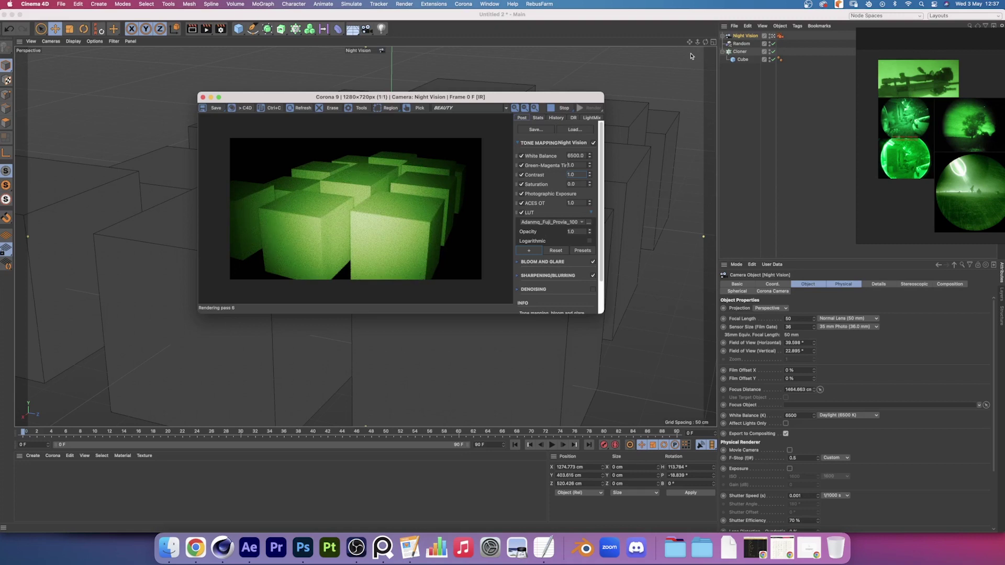
drag(706, 41, 700, 45)
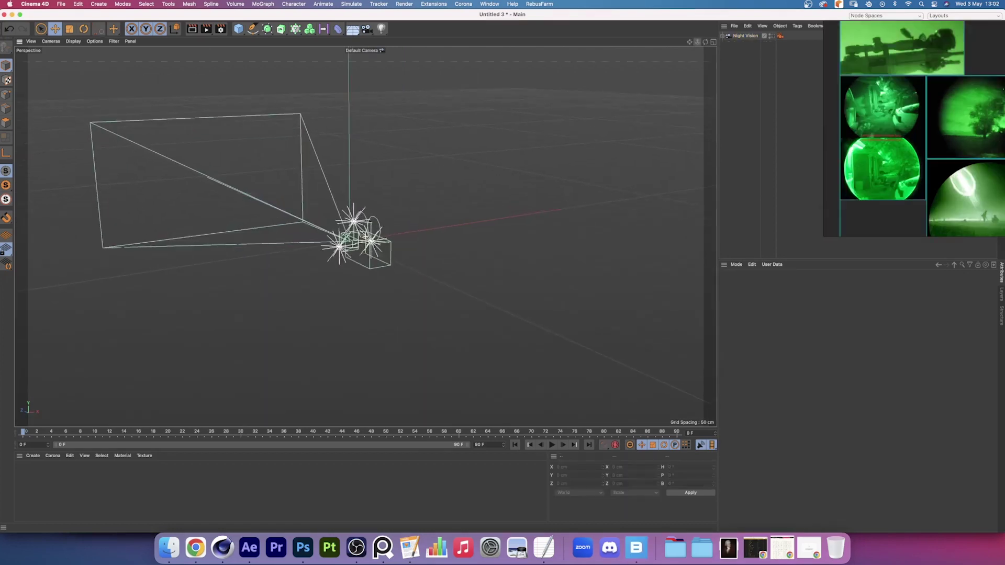
drag(706, 43, 706, 45)
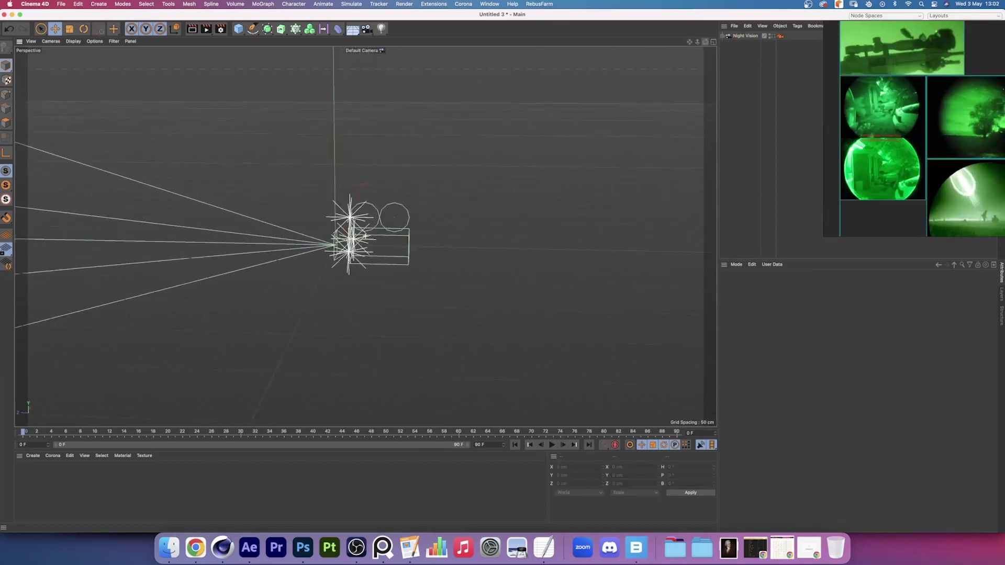
scroll(784, 450, down, 3)
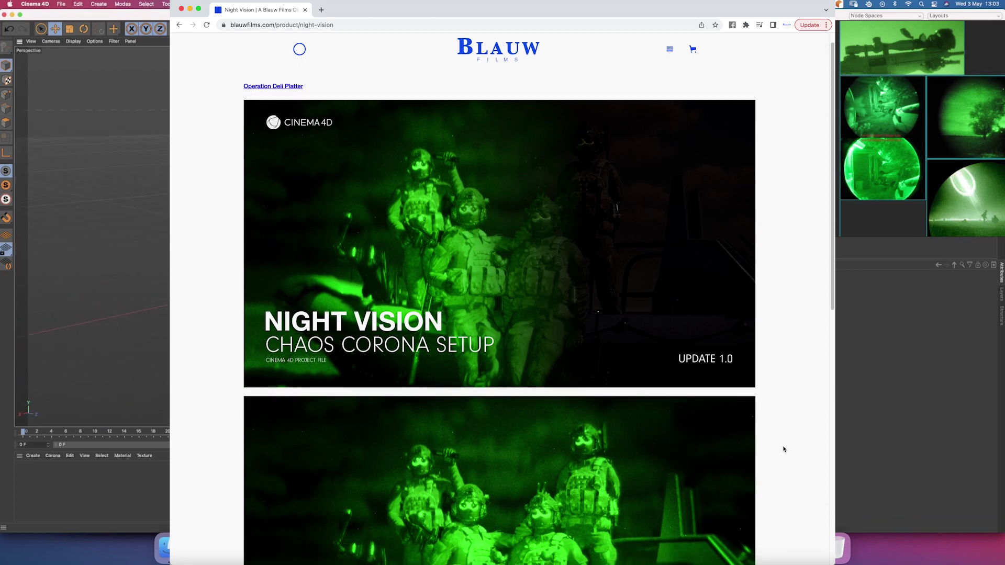
scroll(783, 448, down, 3)
scroll(784, 449, down, 3)
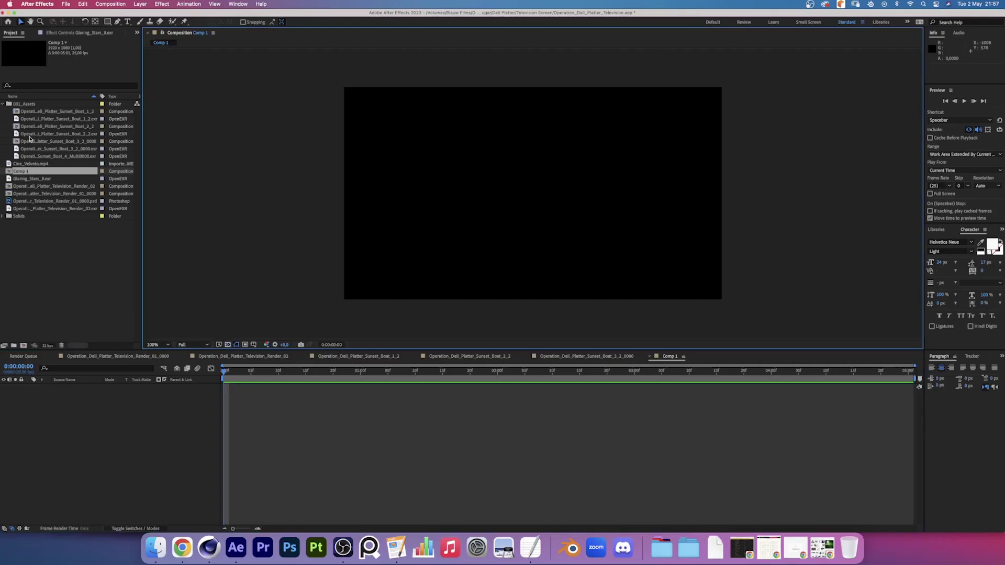
Step: Place the multipass boat EXR in Comp 1, try enlarging it, then undo back to 100% scale
click(33, 156)
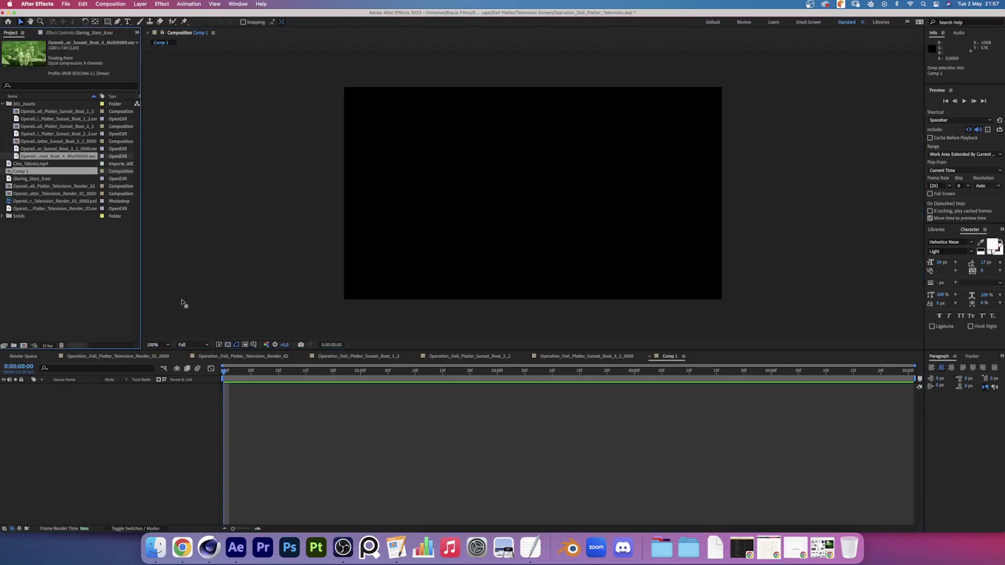
drag(33, 156, 138, 395)
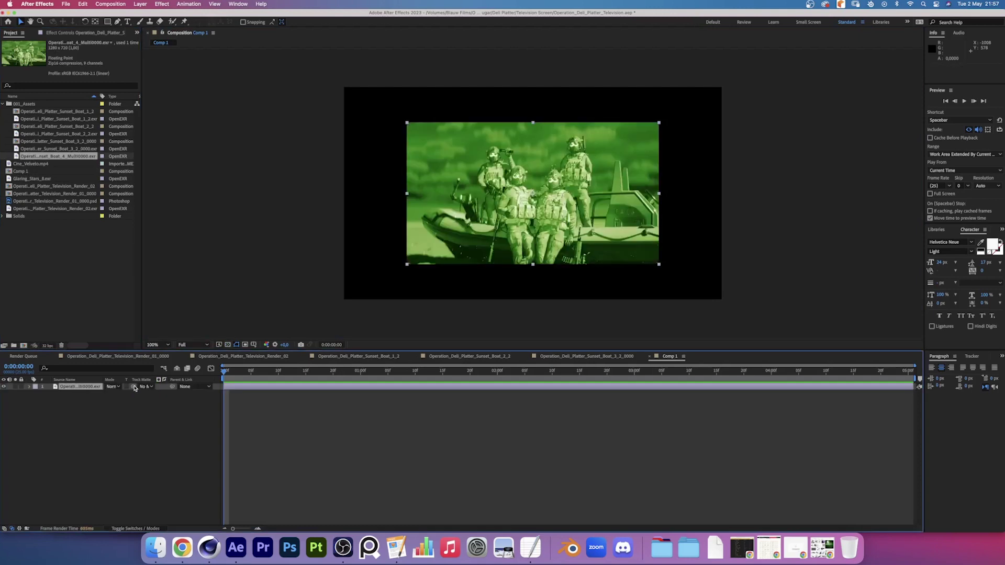
key(s)
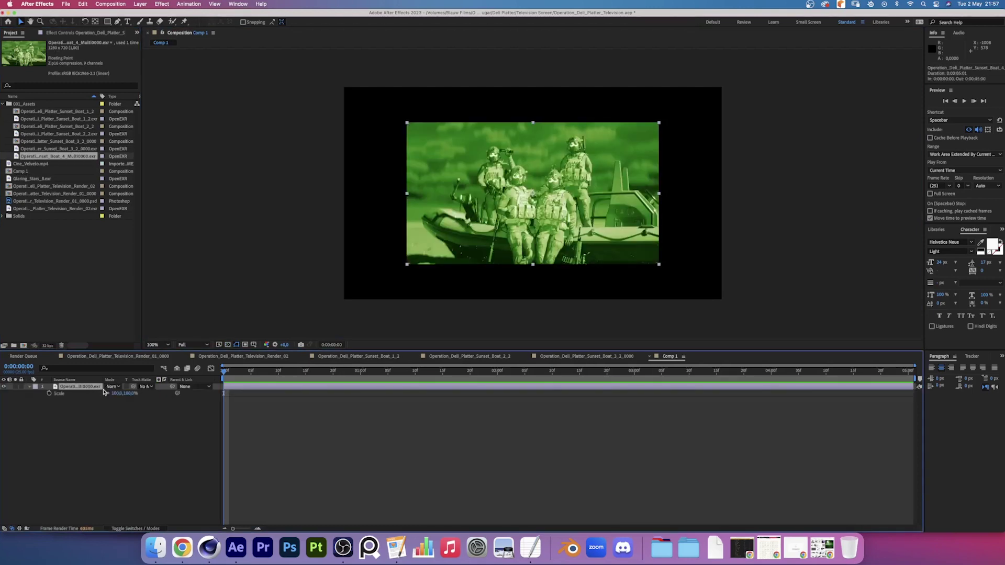
drag(117, 393, 137, 394)
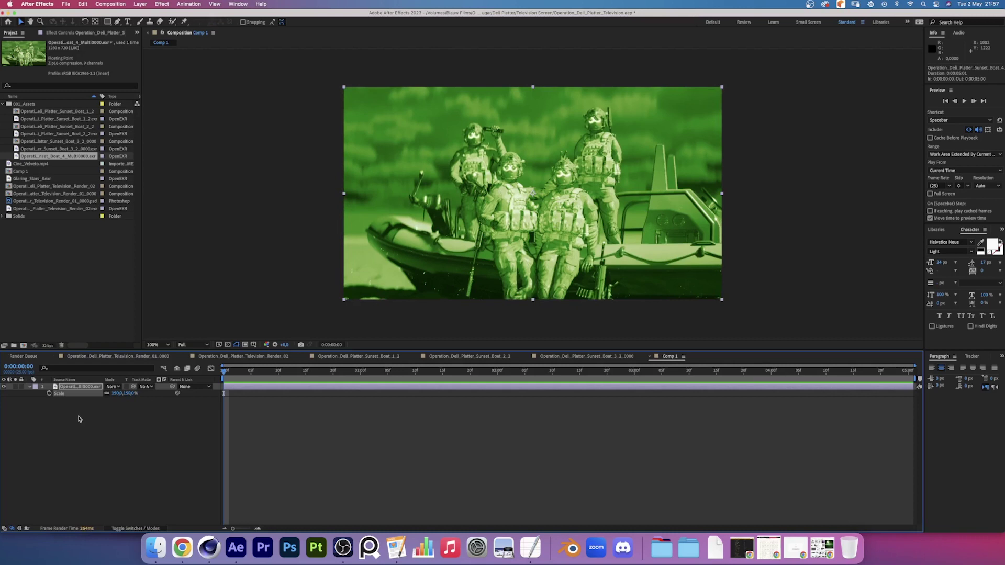
key(super+z)
key(super+z)
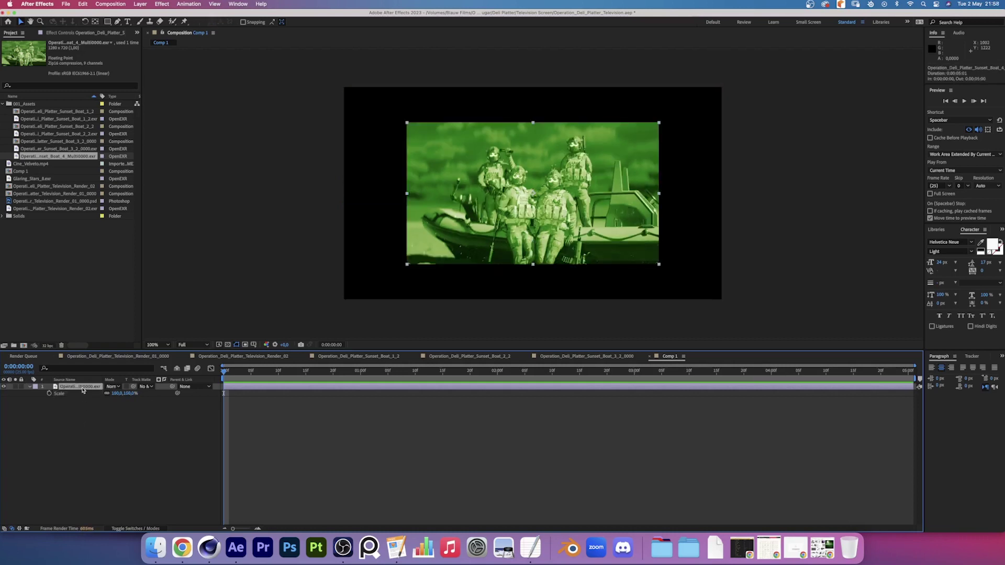
key(super+z)
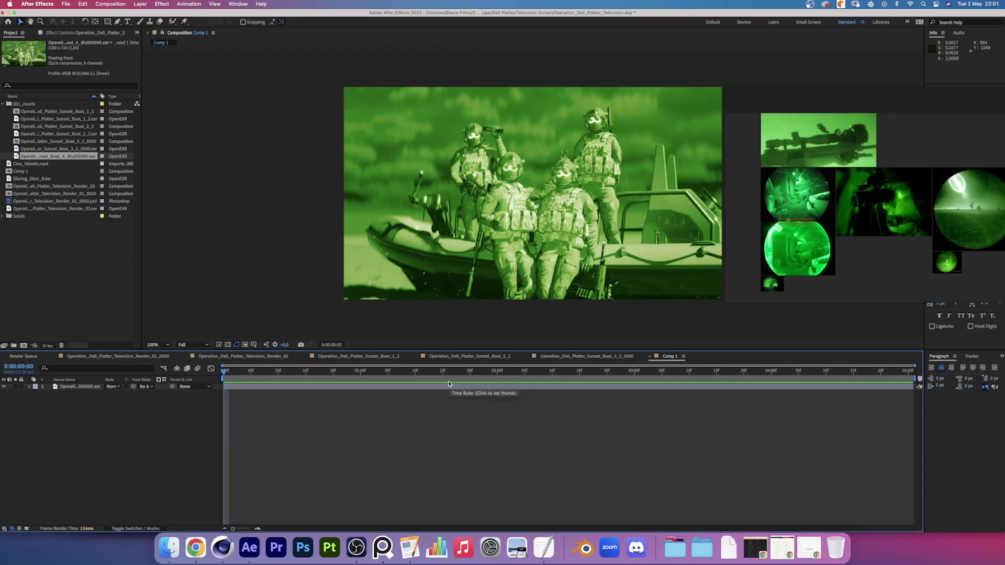
Step: Create a new solid layer in a green sampled from the boat footage
click(139, 6)
mouse_move(140, 15)
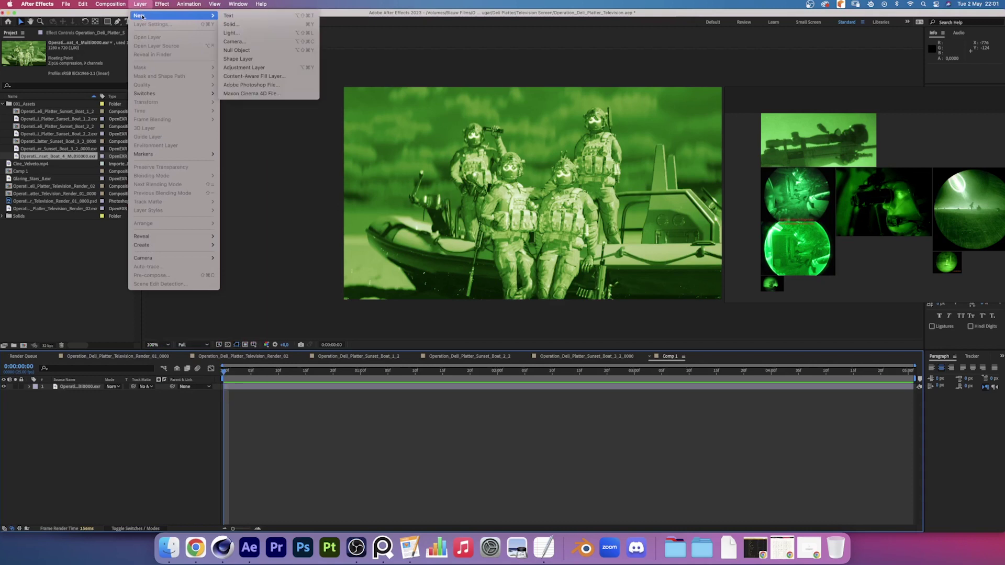
click(259, 24)
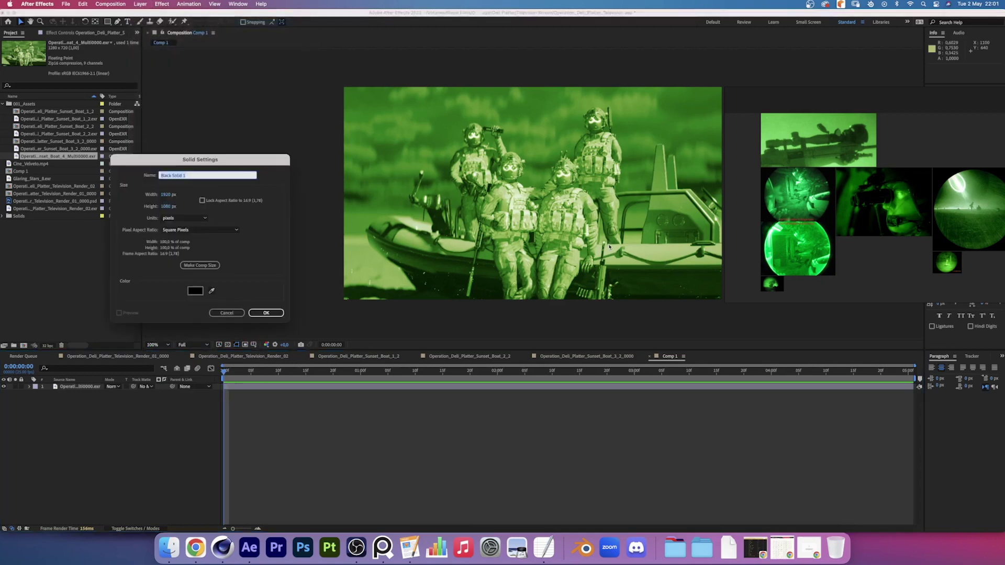
click(211, 291)
click(790, 256)
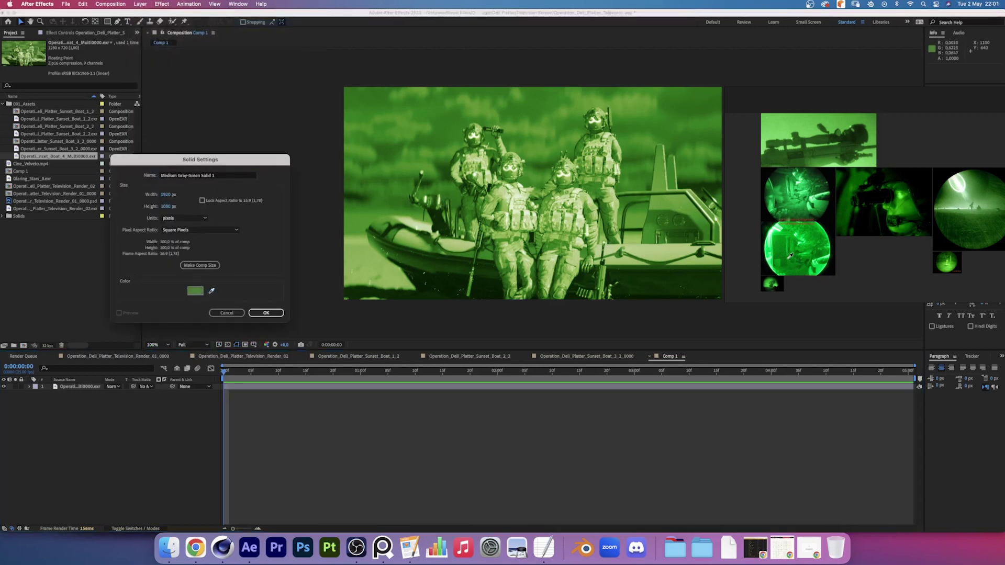
click(266, 313)
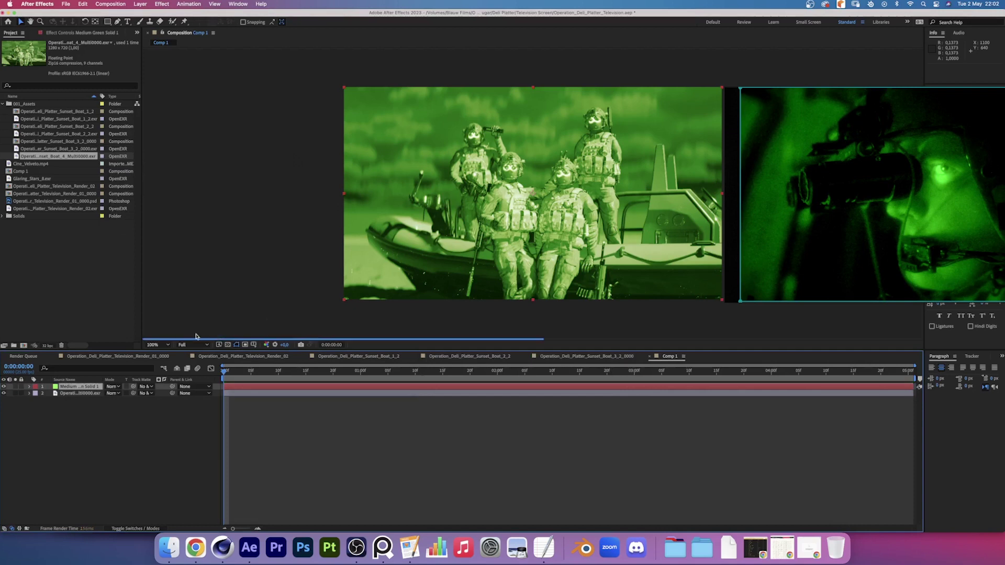
Step: Set the Color Filtration solid to Multiply and begin setting its opacity to 45%
click(110, 387)
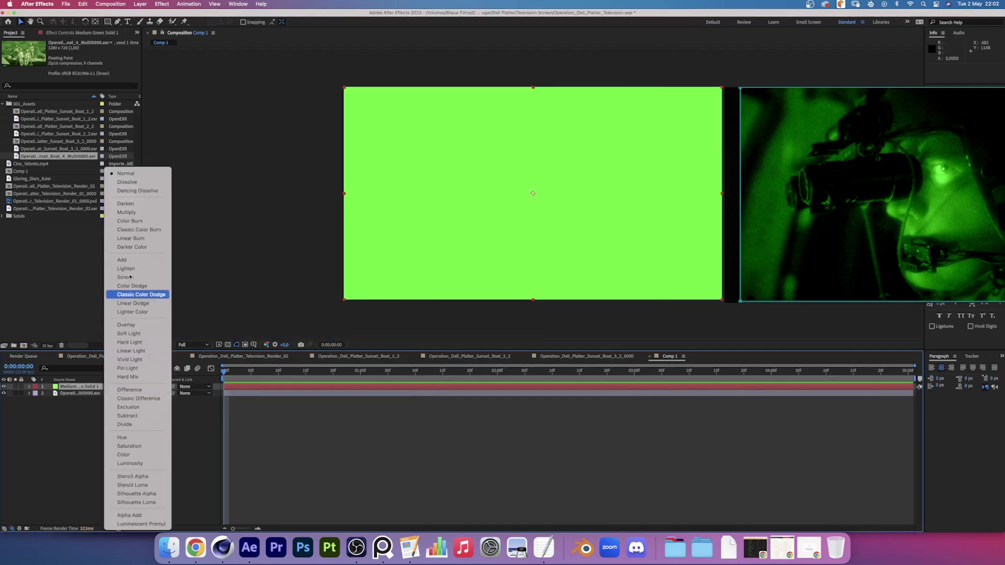
click(127, 212)
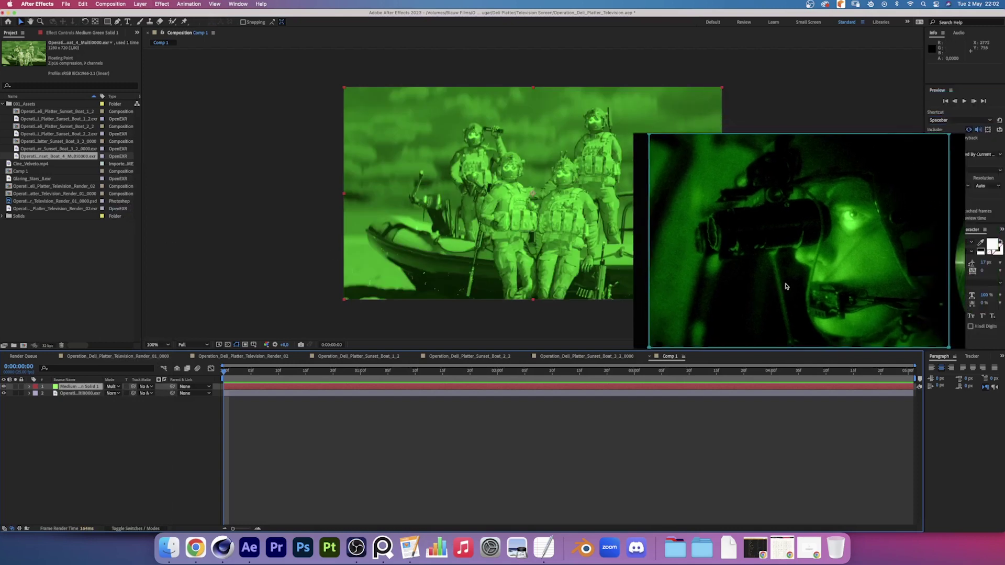
drag(885, 252, 867, 253)
click(44, 394)
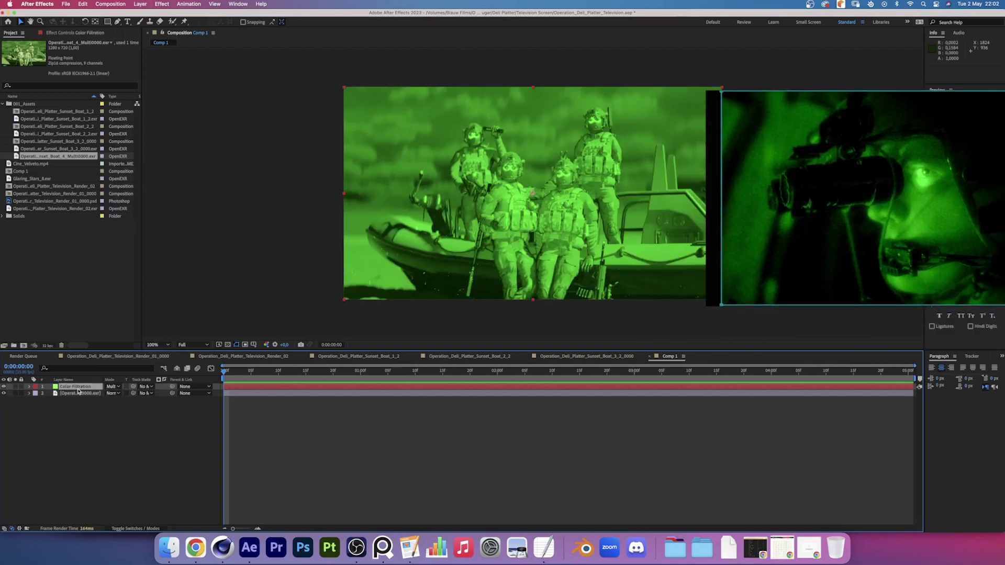
click(110, 393)
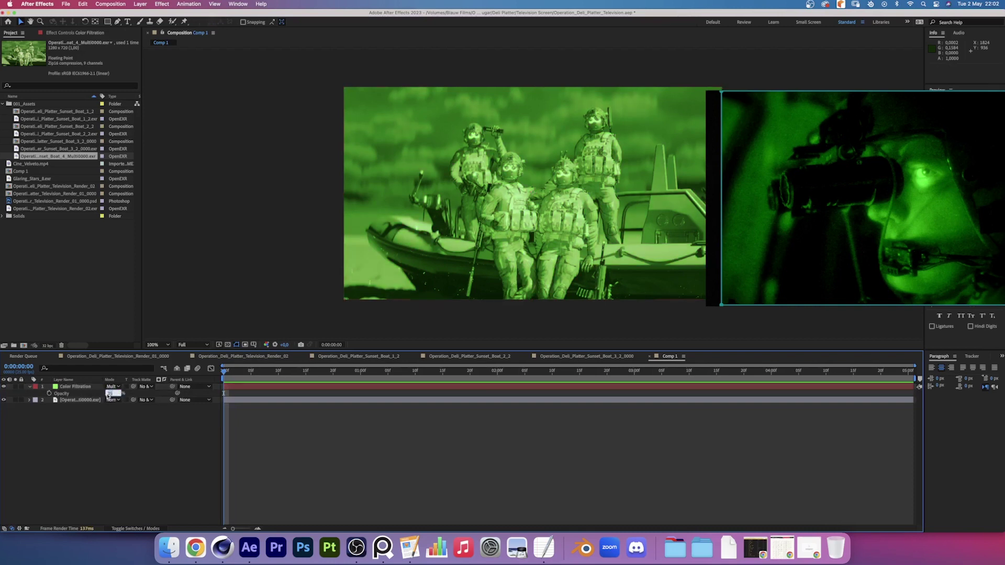
text(45)
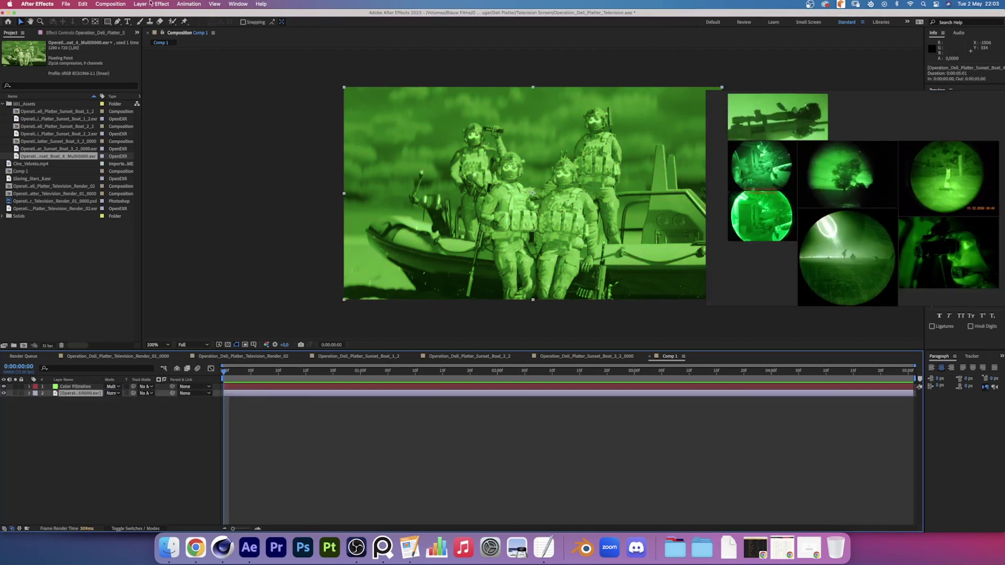
Step: Add an adjustment layer with an Exposure effect at exposure 0.10 and gamma 0.80
click(142, 5)
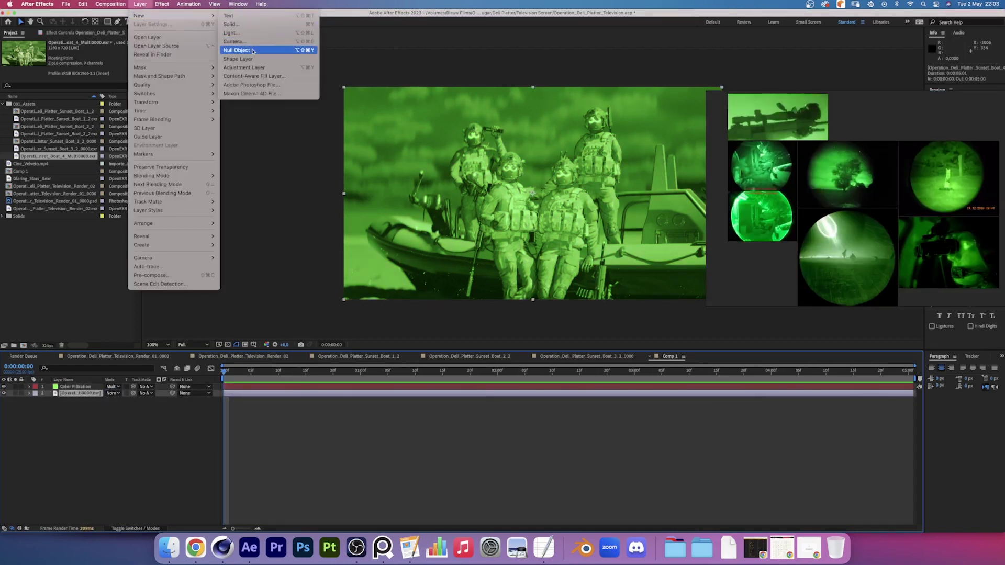
click(267, 44)
click(161, 4)
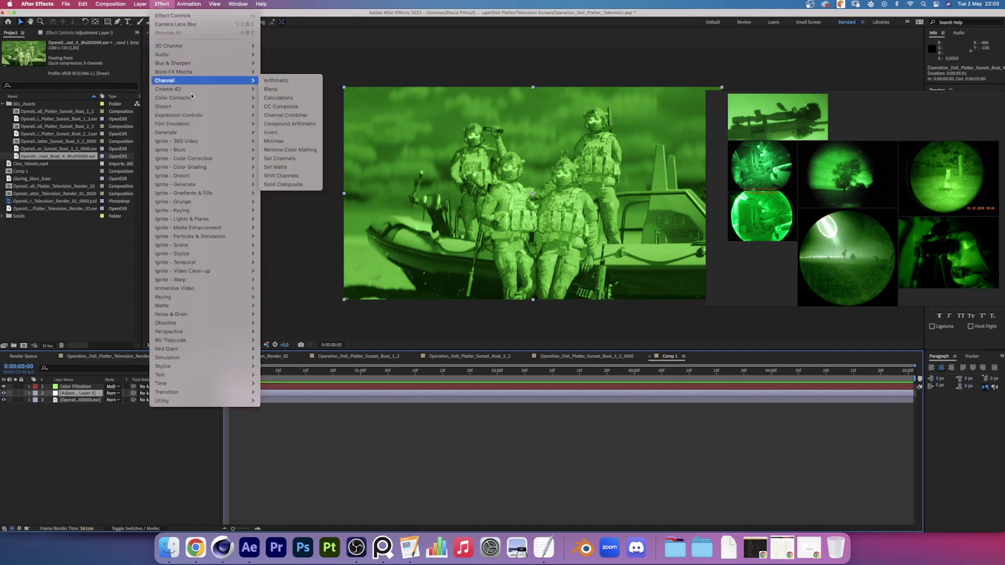
mouse_move(175, 97)
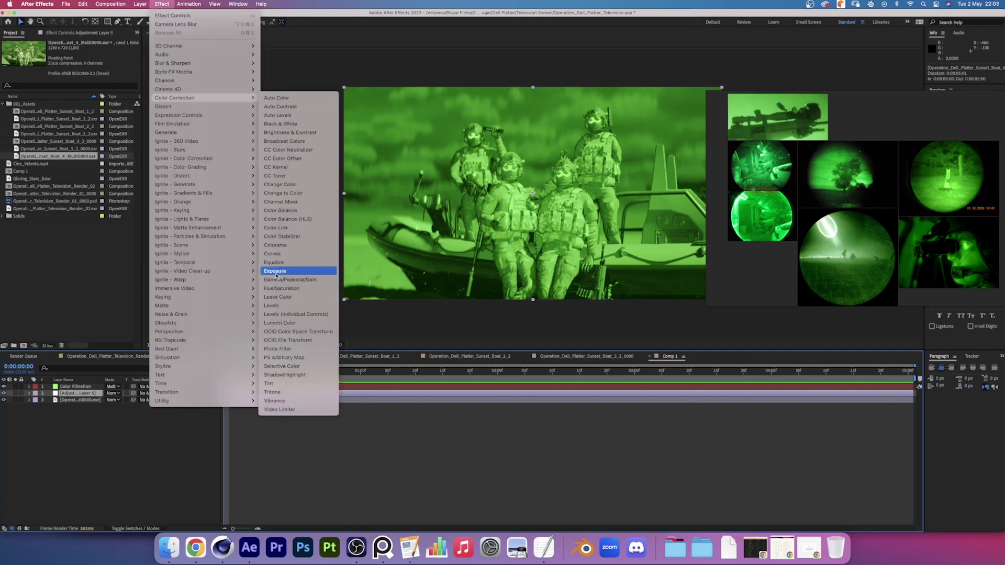
click(276, 272)
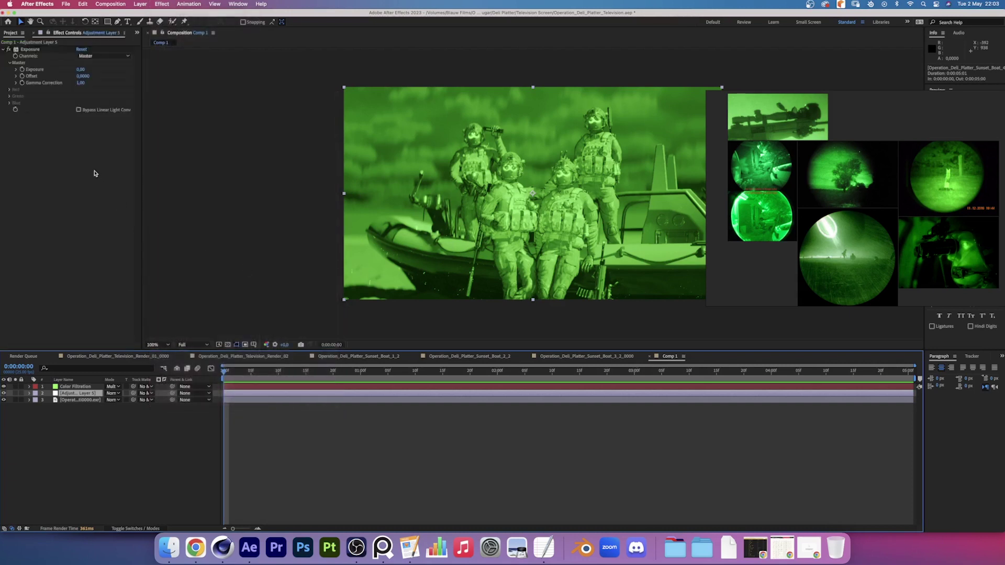
click(81, 84)
text(0,8)
key(Return)
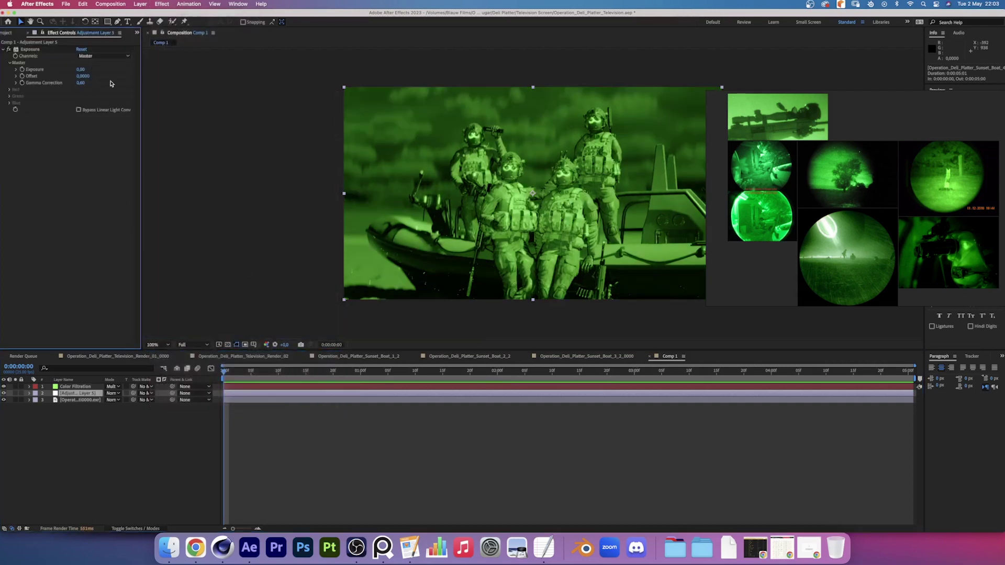
click(80, 70)
text(0,1)
key(Return)
Step: Name the adjustment layer Contrast, duplicate the footage, and name the copies Base and ZDepth
click(78, 392)
key(Return)
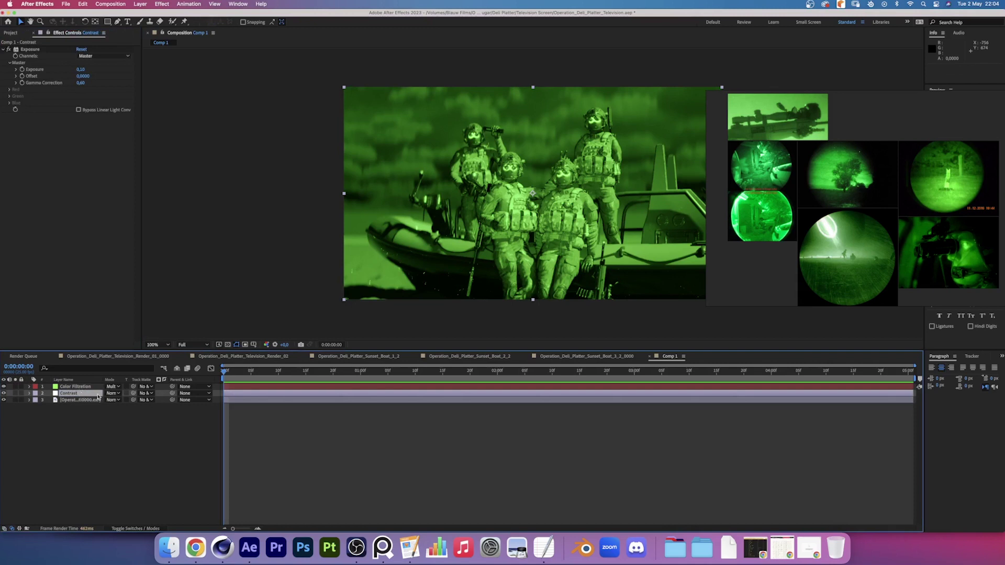
key(super+d)
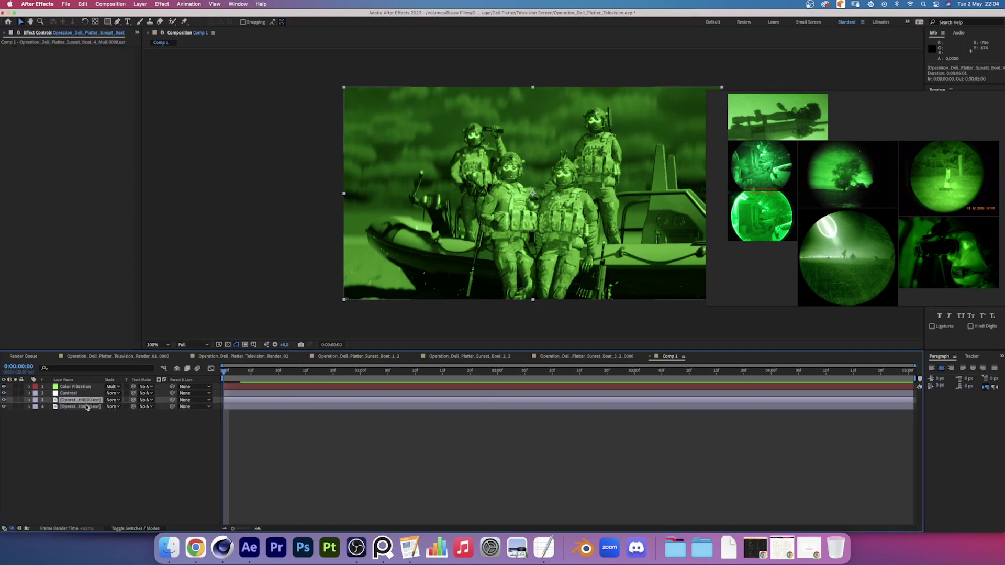
click(87, 407)
key(Return)
text(Boat)
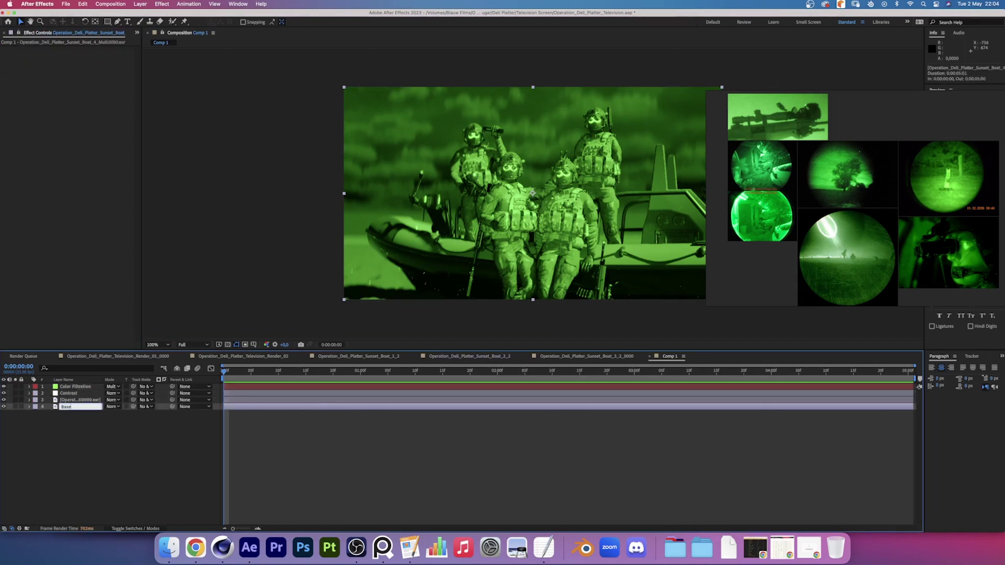
key(Return)
click(66, 401)
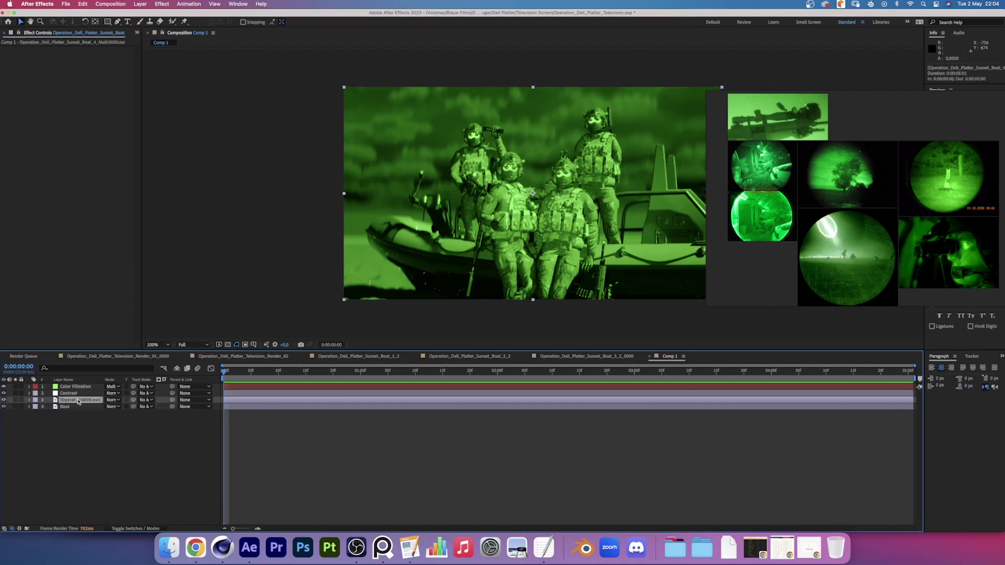
text(ZDept)
key(Return)
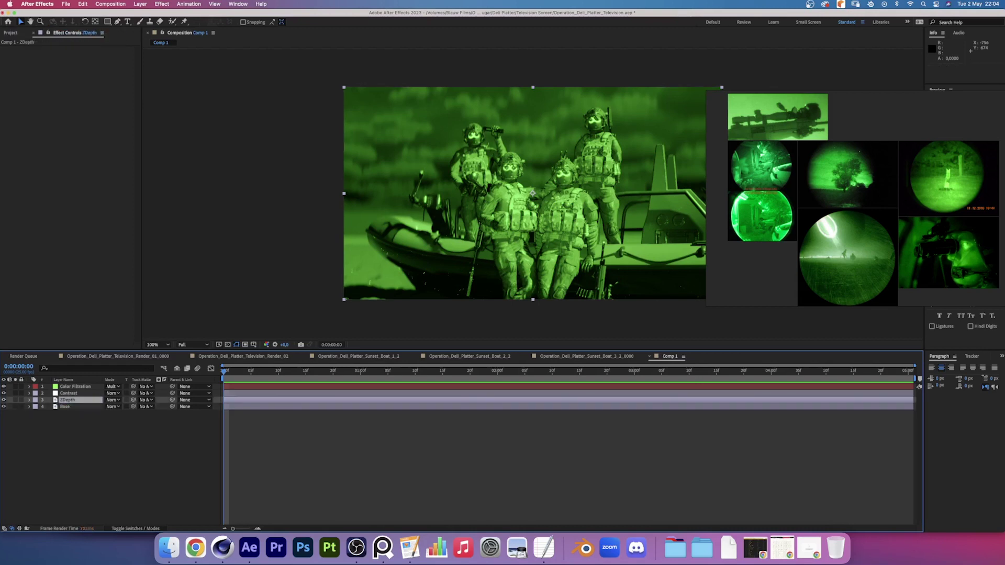
Step: Apply EXtractoR to the ZDepth layer with Layers set to ZDepth, showing the depth pass
click(162, 4)
mouse_move(169, 46)
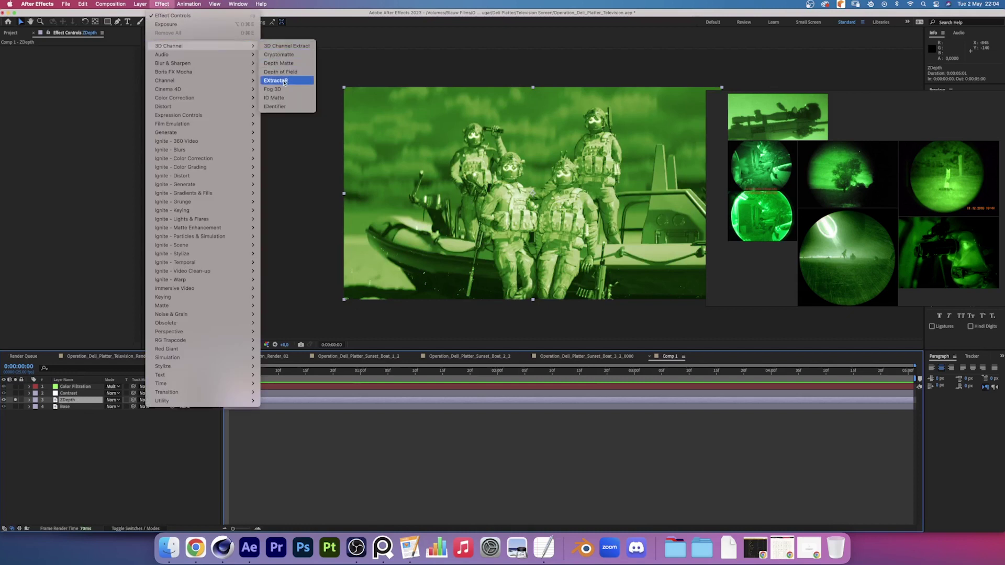
click(277, 80)
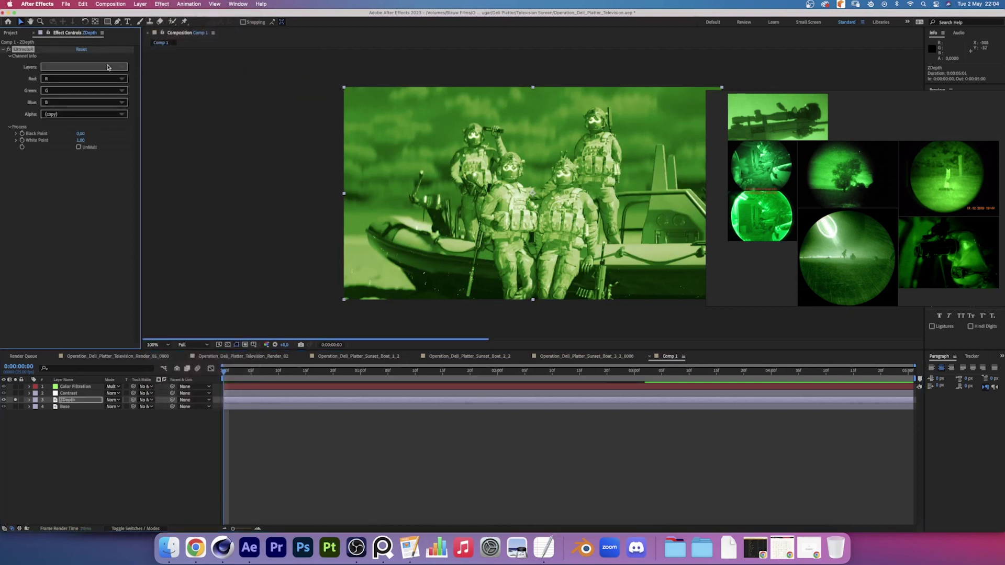
click(118, 67)
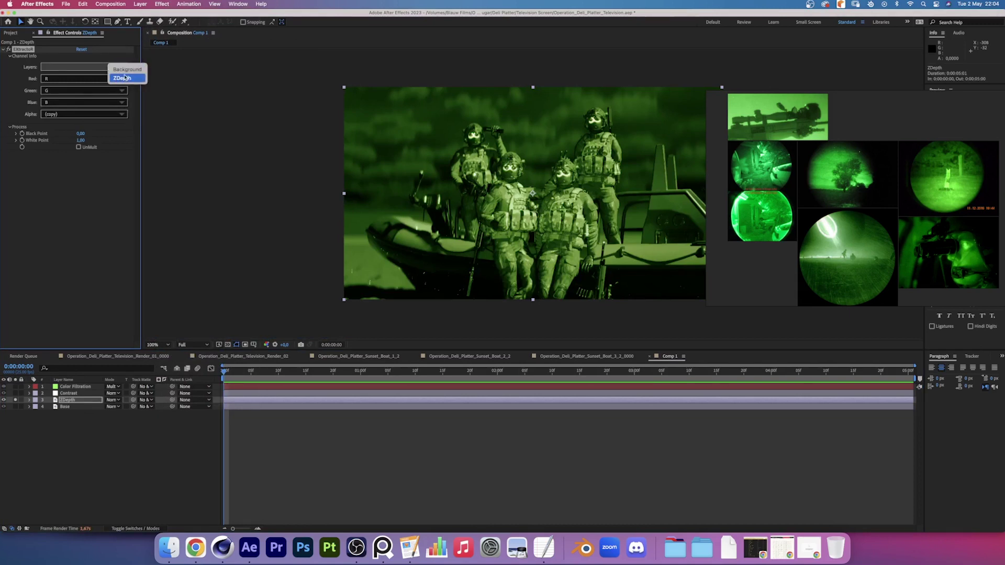
click(123, 78)
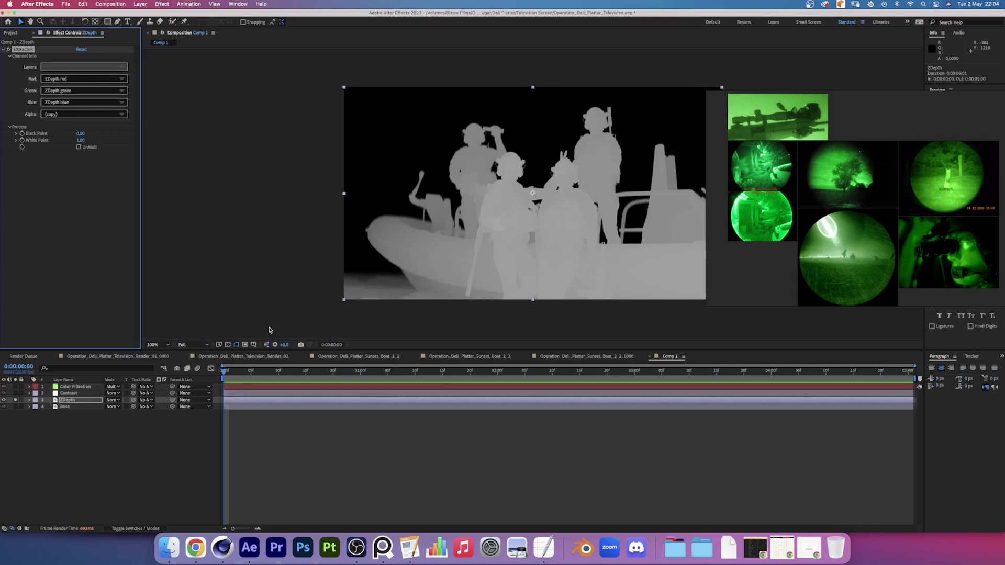
click(70, 406)
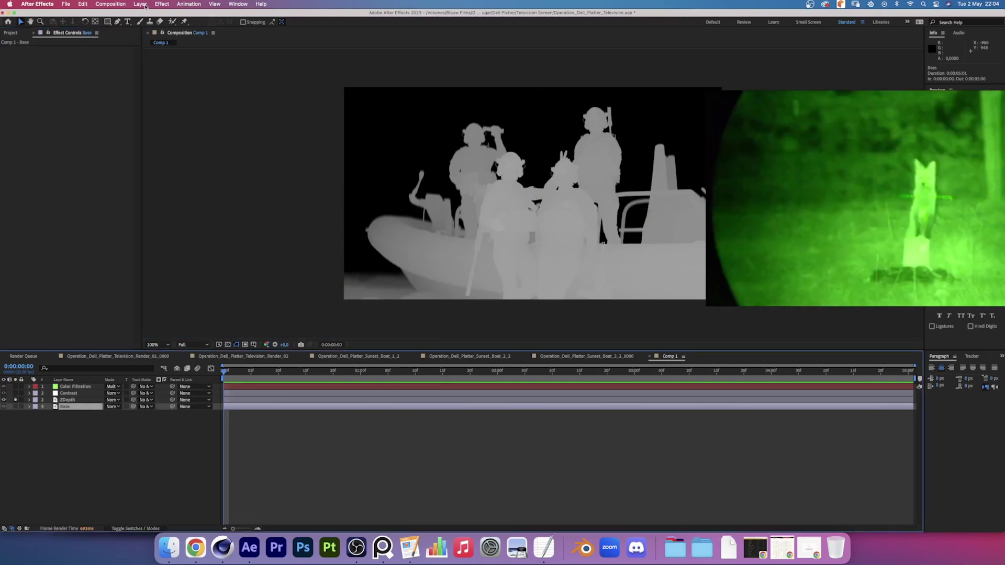
Step: Create a new lime-green solid layer
click(140, 4)
click(259, 27)
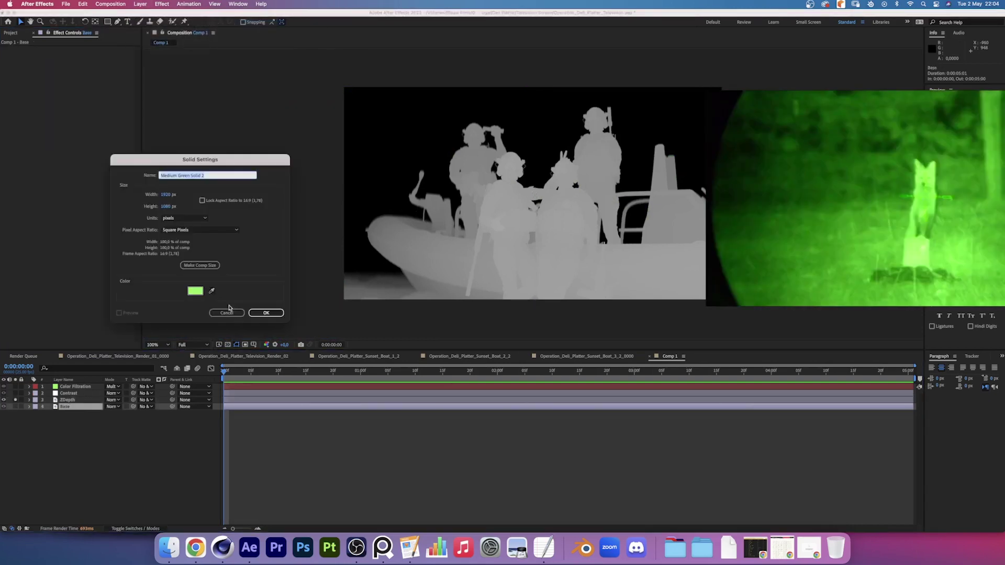
click(193, 292)
click(605, 358)
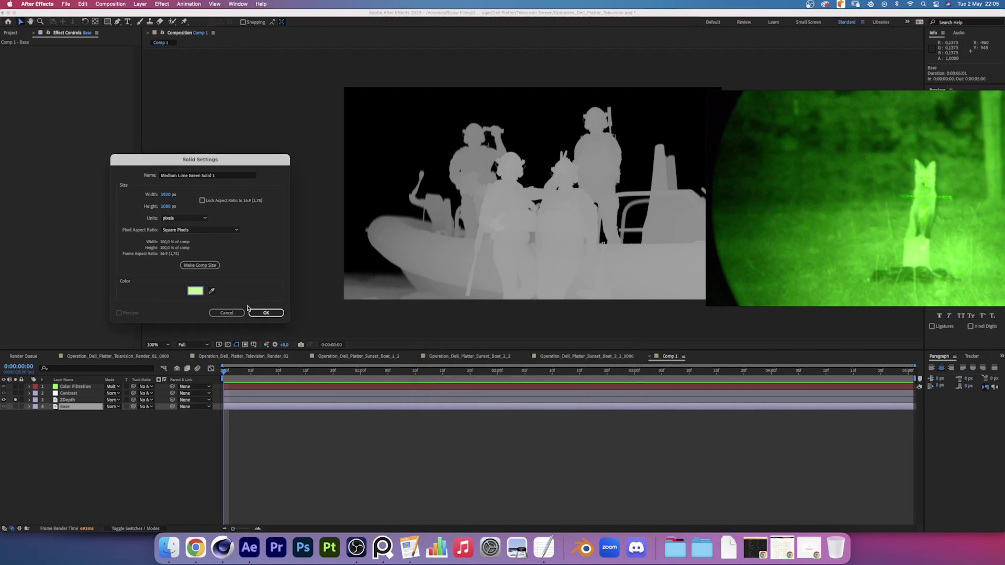
click(266, 313)
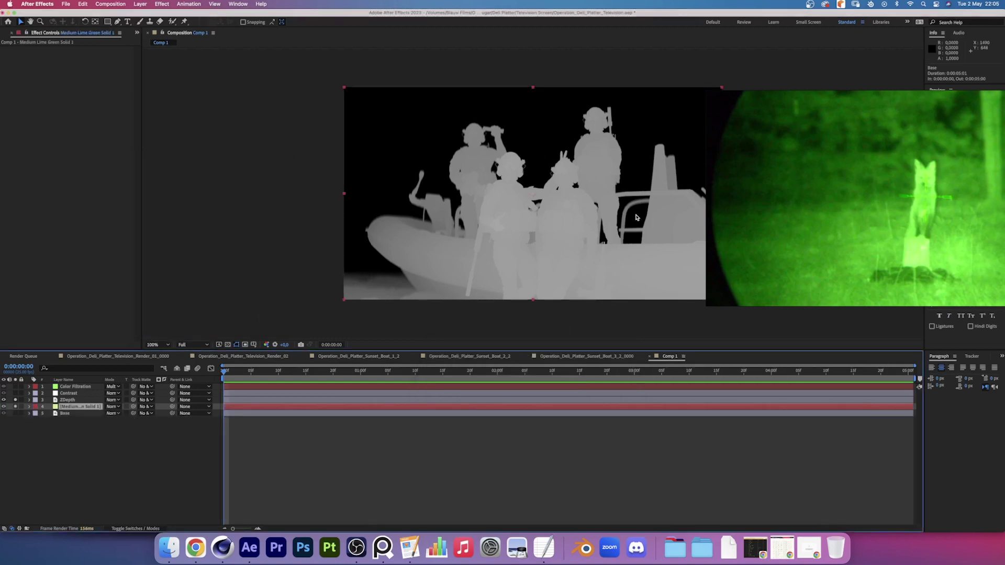
Step: Move the green solid above ZDepth and give it a ZDepth luma track matte
drag(79, 406, 71, 399)
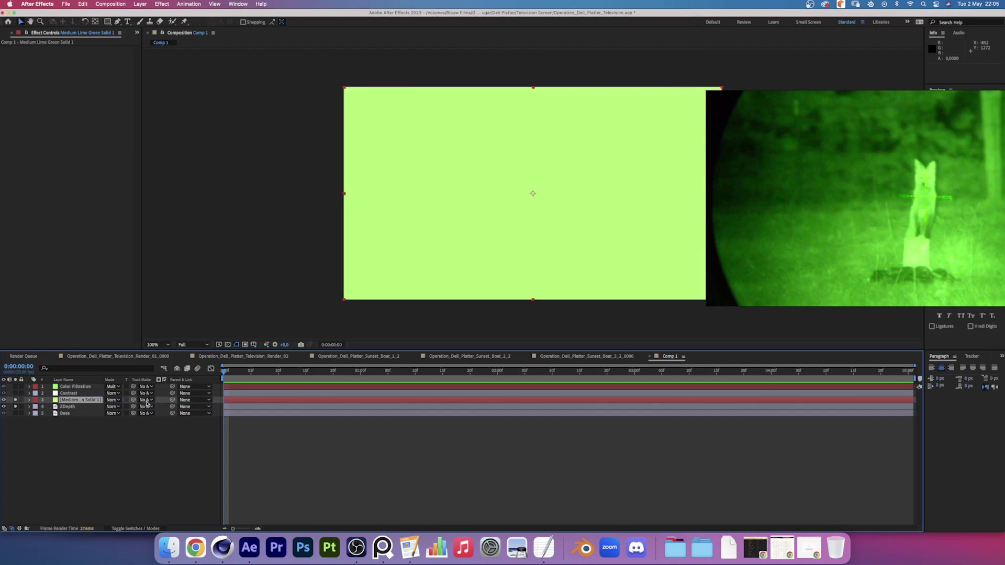
click(147, 399)
click(165, 447)
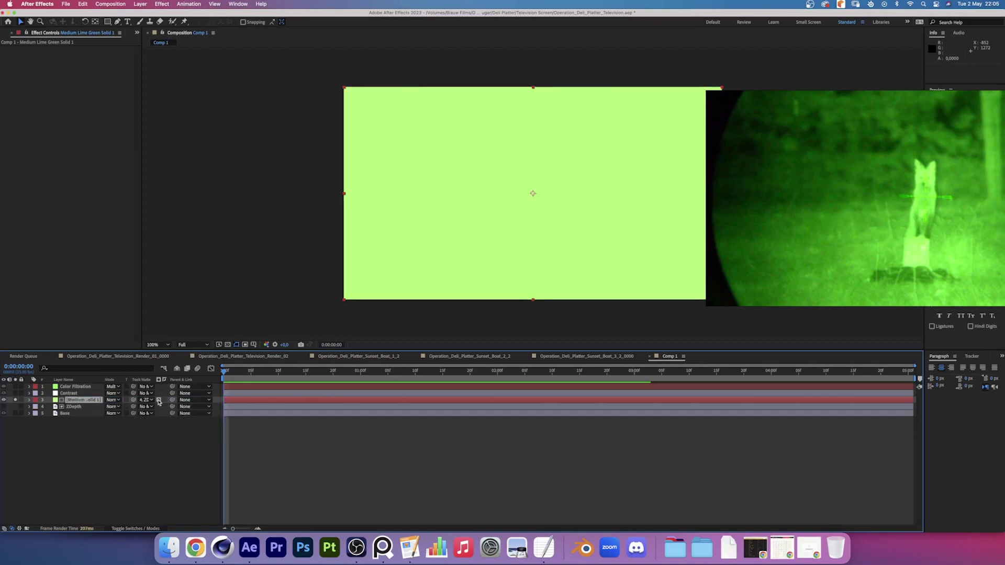
click(159, 401)
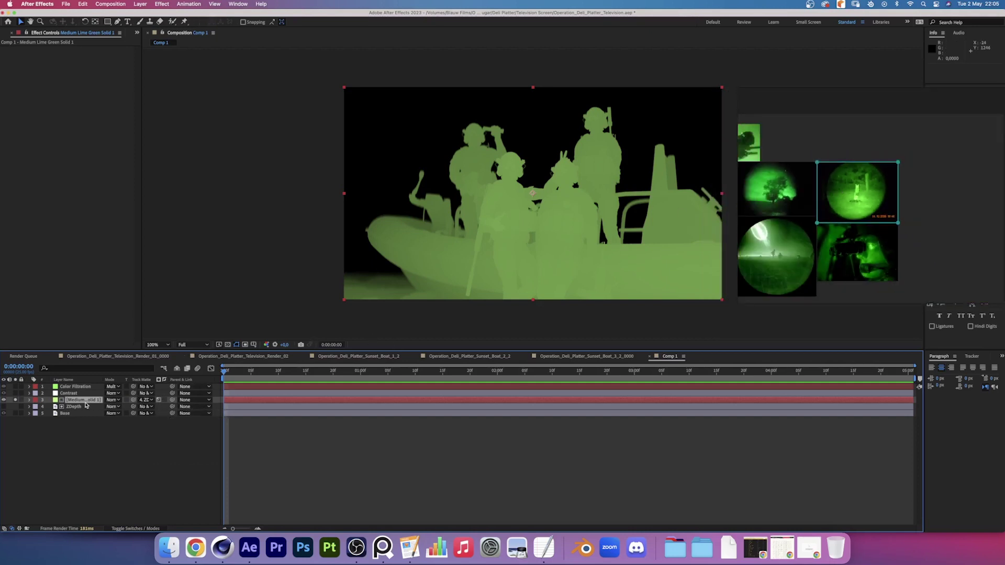
Step: Try Overlay blending on the green solid, toggling it to compare
click(112, 401)
click(126, 327)
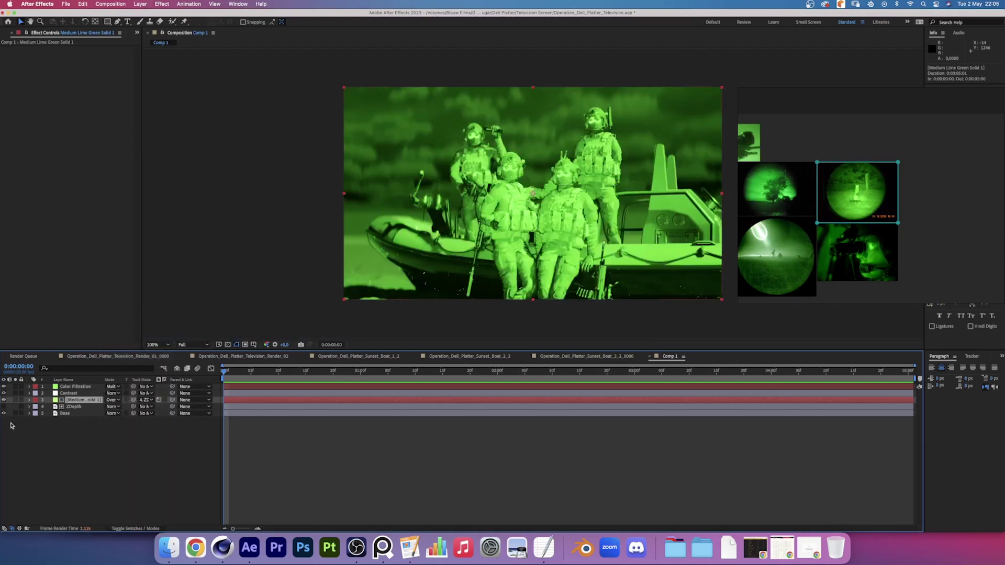
click(4, 401)
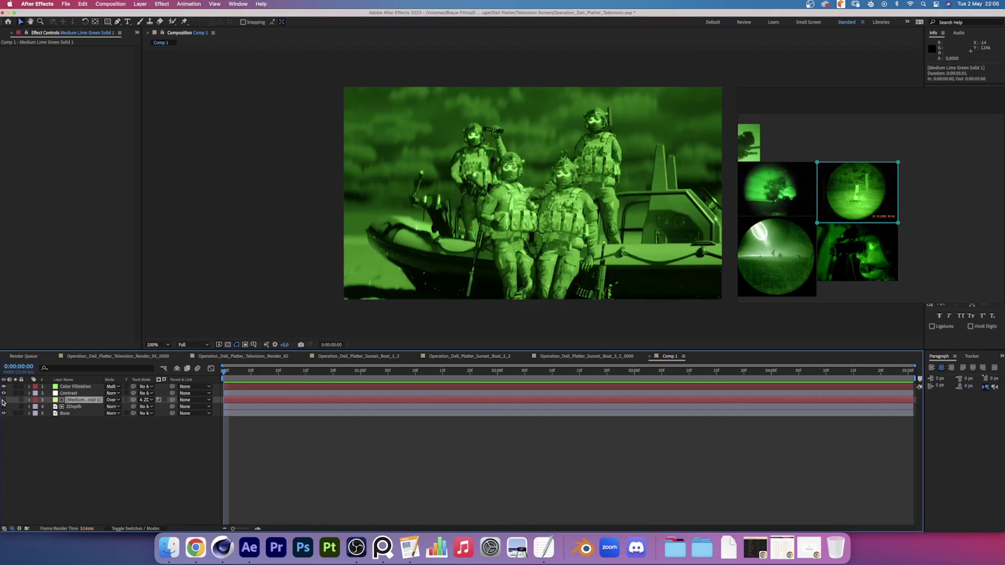
click(3, 402)
click(4, 402)
click(4, 402)
Step: Switch the green solid to Soft Light and toggle it on and off to compare
click(112, 399)
click(128, 333)
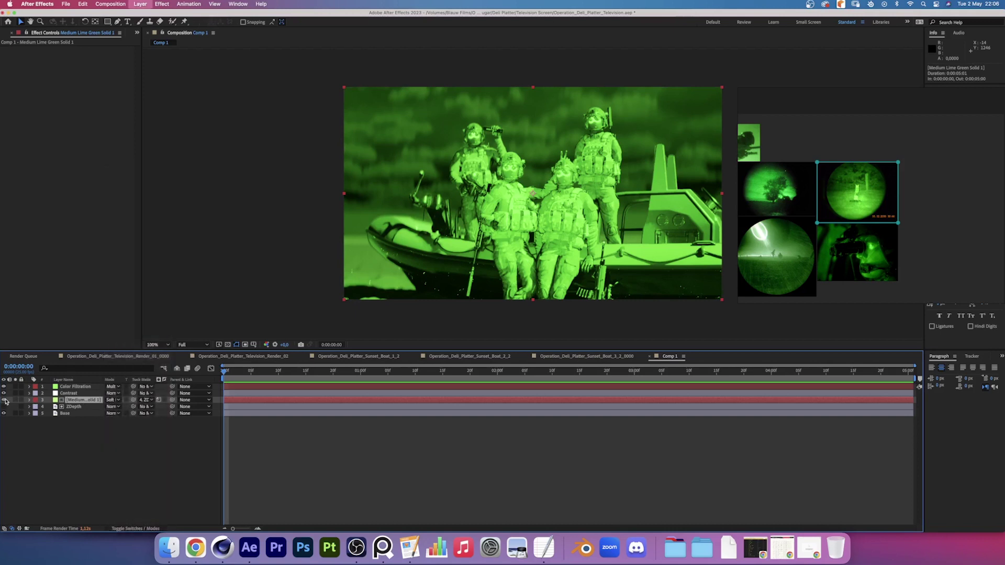
click(4, 402)
click(4, 402)
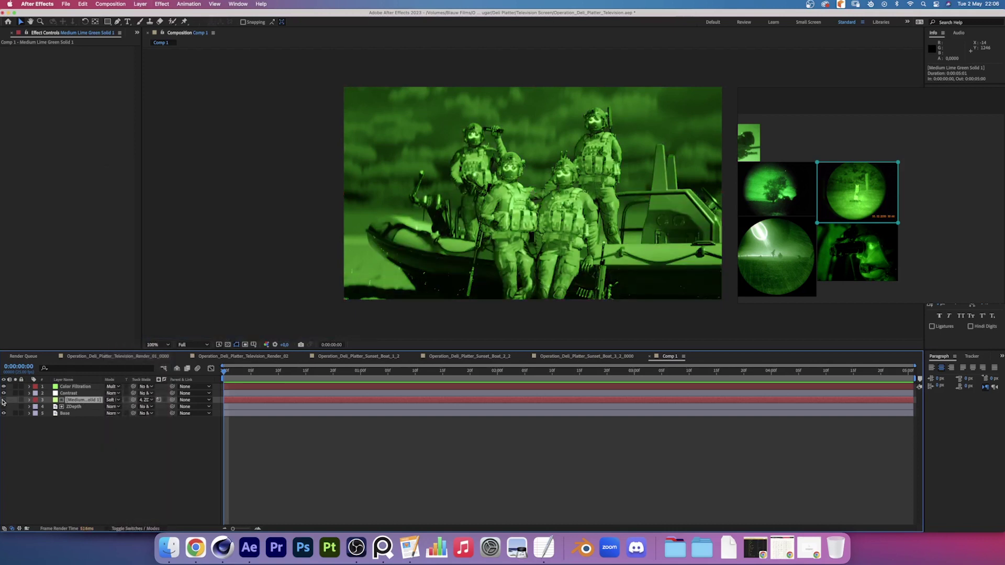
click(4, 402)
click(4, 402)
click(4, 402)
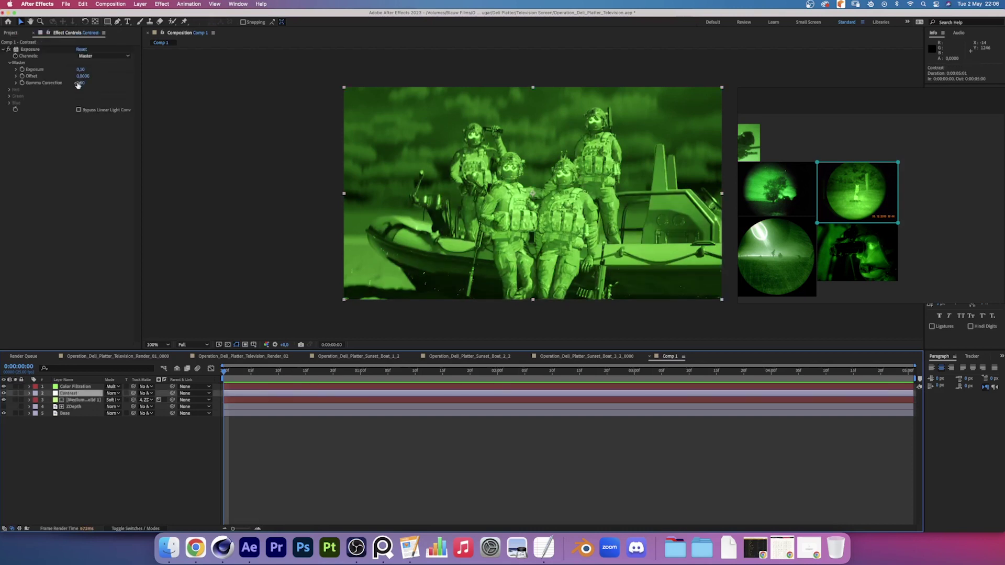
Step: Lower the Contrast layer's Exposure gamma correction to 0.55
click(79, 393)
click(81, 83)
text(1)
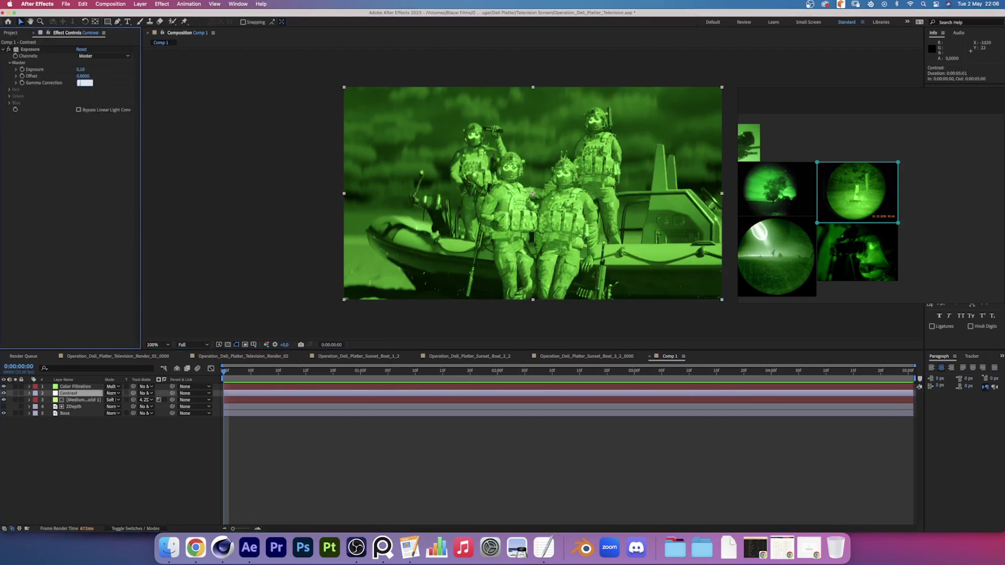
key(Return)
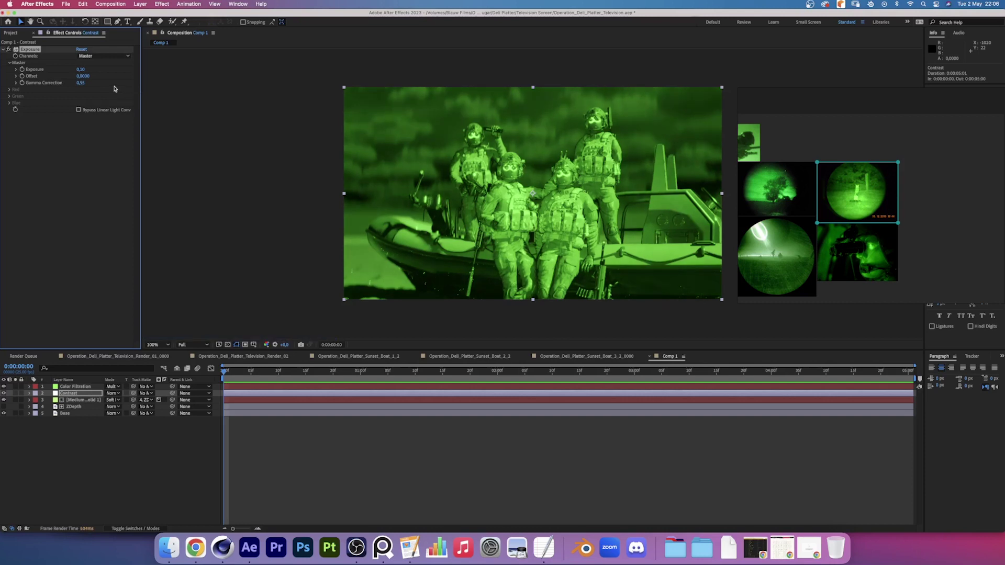
Step: Duplicate the ZDepth layer to the top and add the Fire Lens Flare clip
click(81, 406)
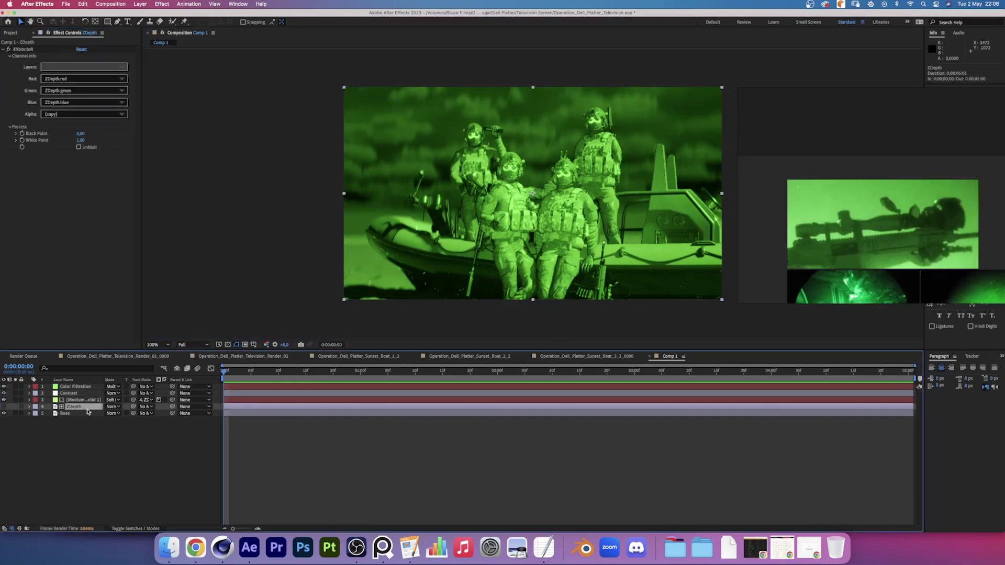
key(super+d)
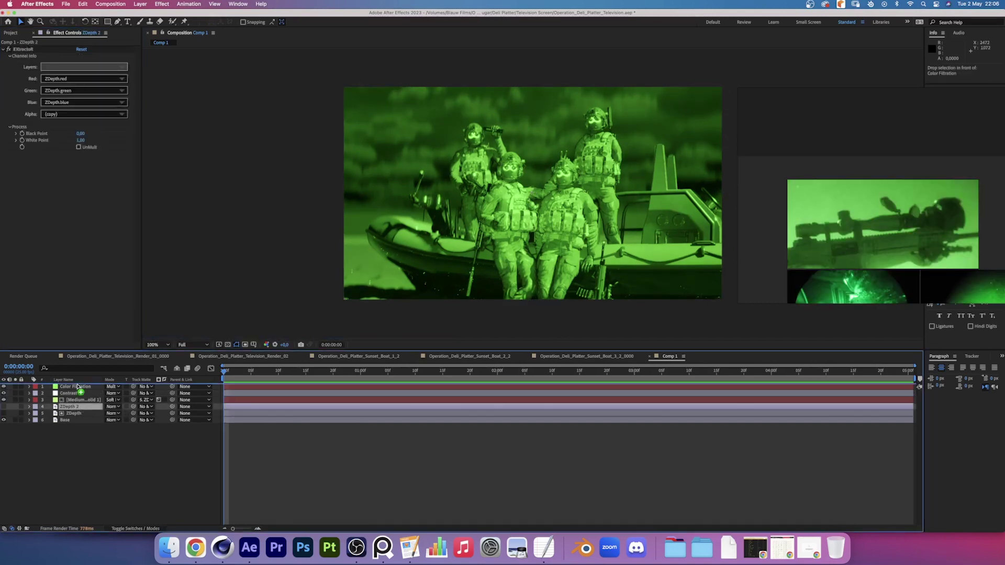
click(3, 388)
click(15, 33)
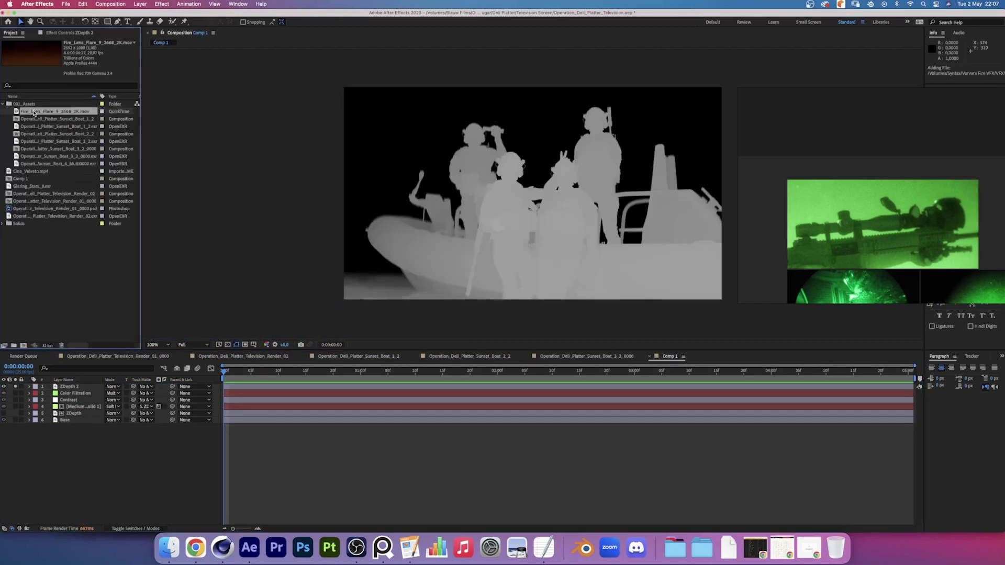
drag(72, 351, 66, 387)
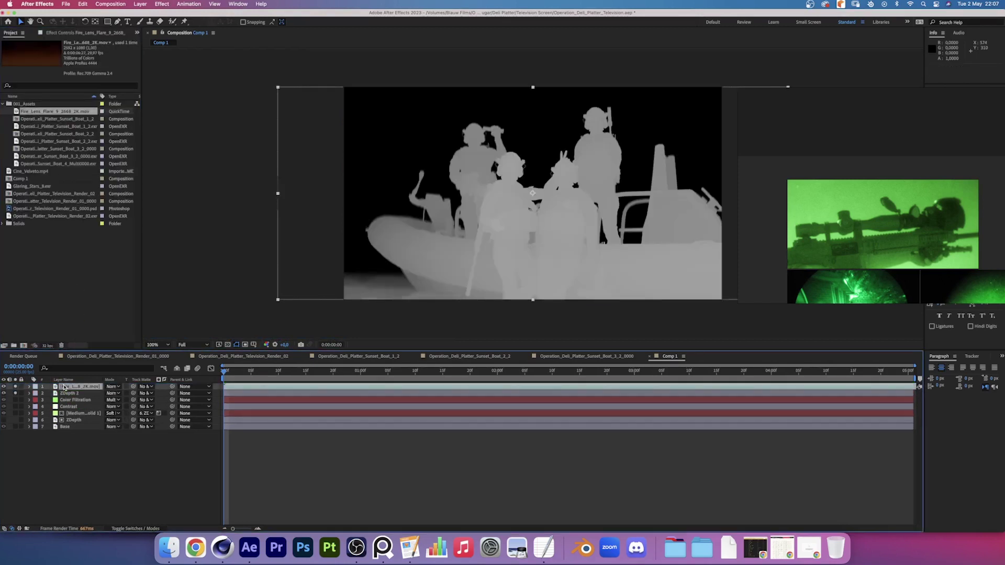
Step: Put a Color Filtration copy on top in Color mode with opacity adjusted for a green tint
click(75, 399)
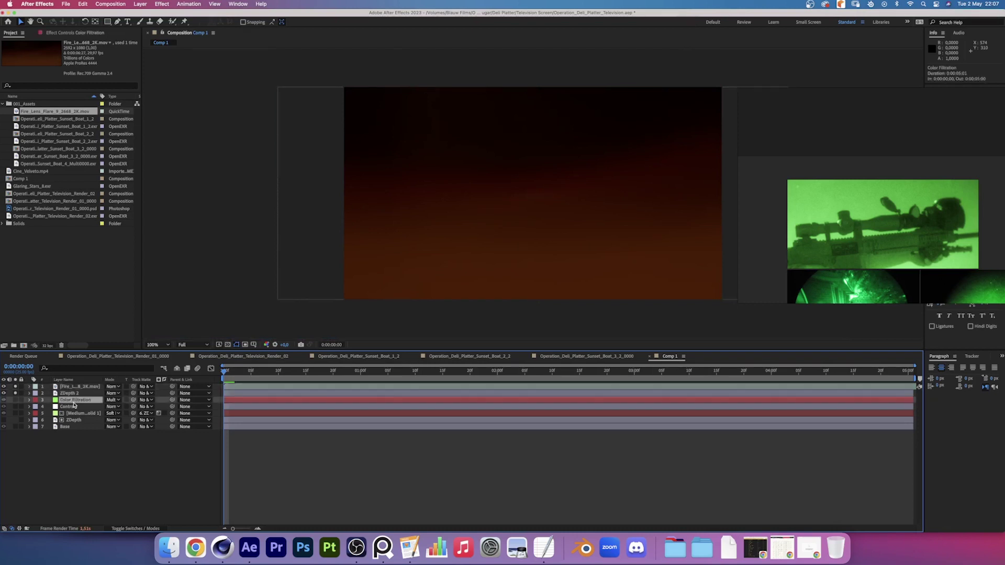
key(super+d)
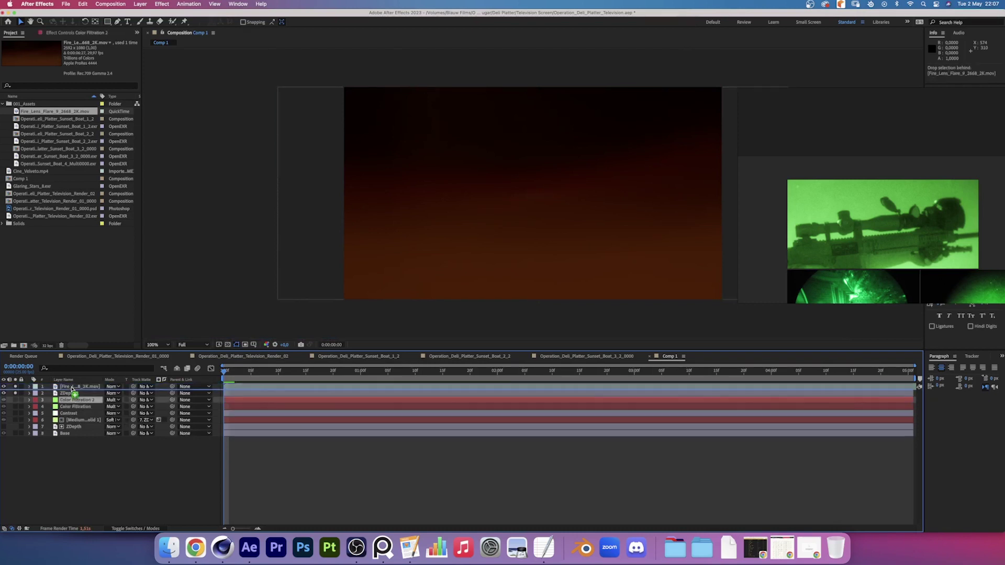
drag(75, 399, 74, 384)
click(15, 388)
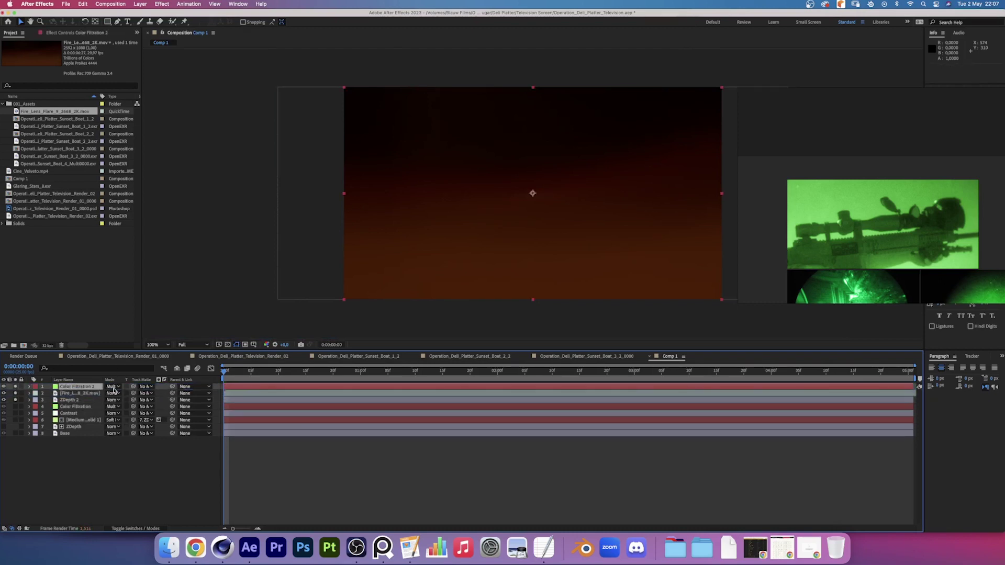
click(115, 388)
click(126, 338)
click(49, 386)
click(107, 392)
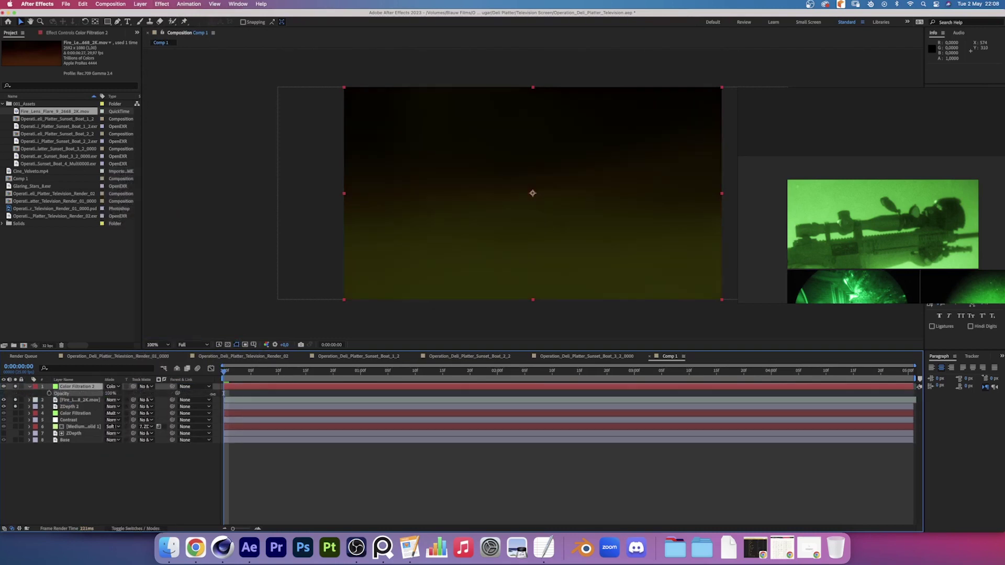
Step: Pre-compose the selected haze layers into a precomp named 'Haze Green'
click(79, 400)
key(cmd+shift+c)
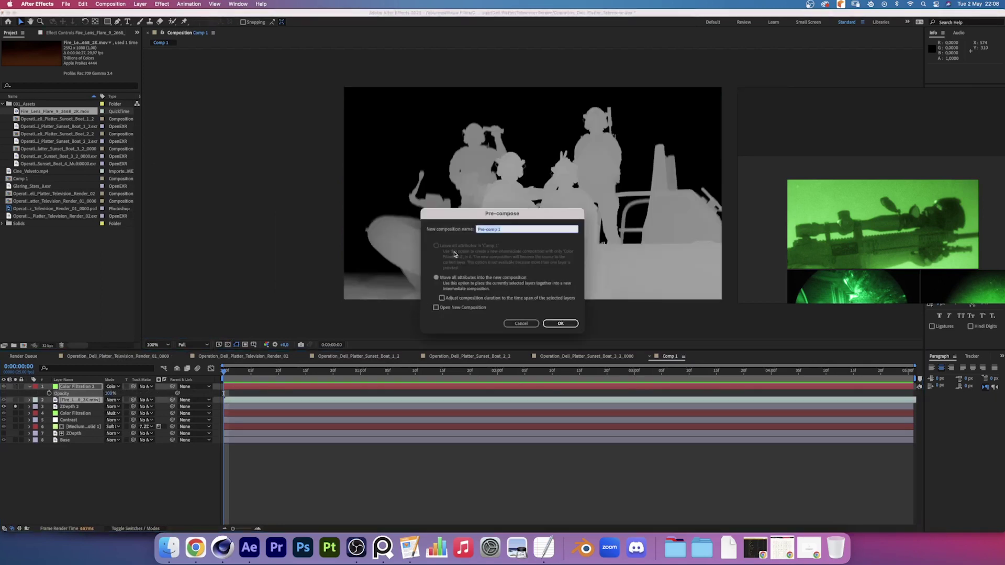
key(BackSpace)
text(en)
key(Return)
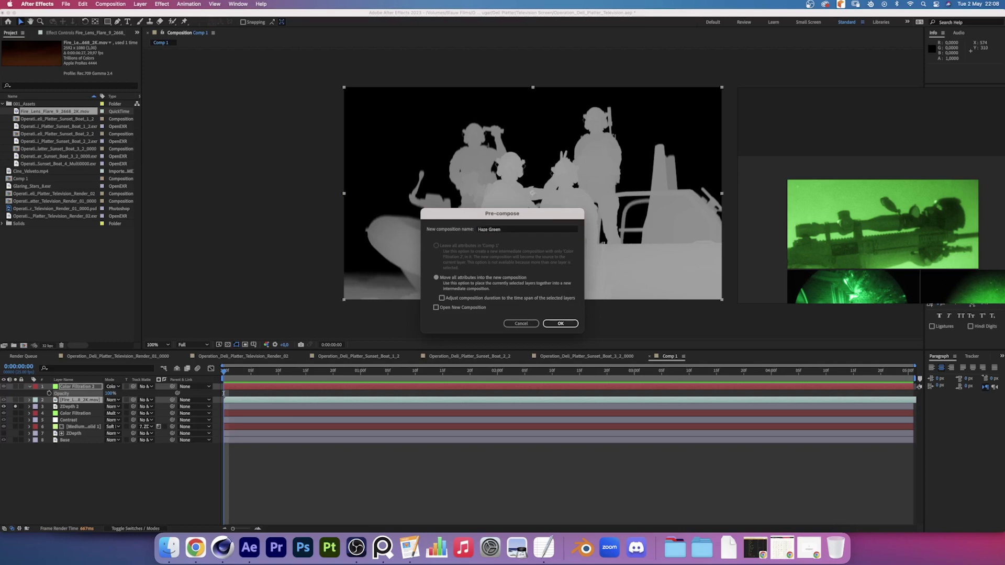
key(Return)
Step: Give Haze Green a ZDepth 2 track matte and Add blending mode
click(79, 393)
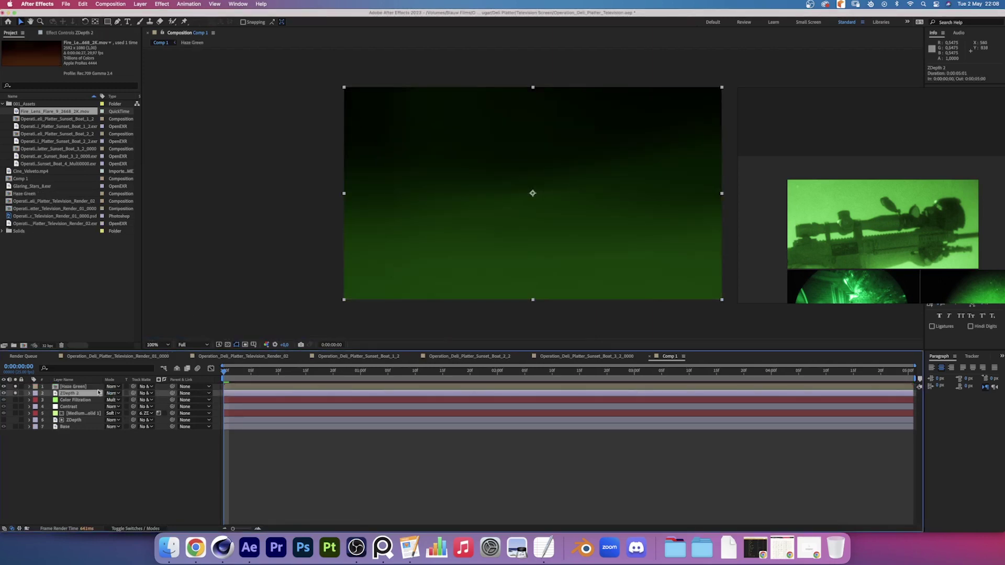
click(79, 387)
click(148, 387)
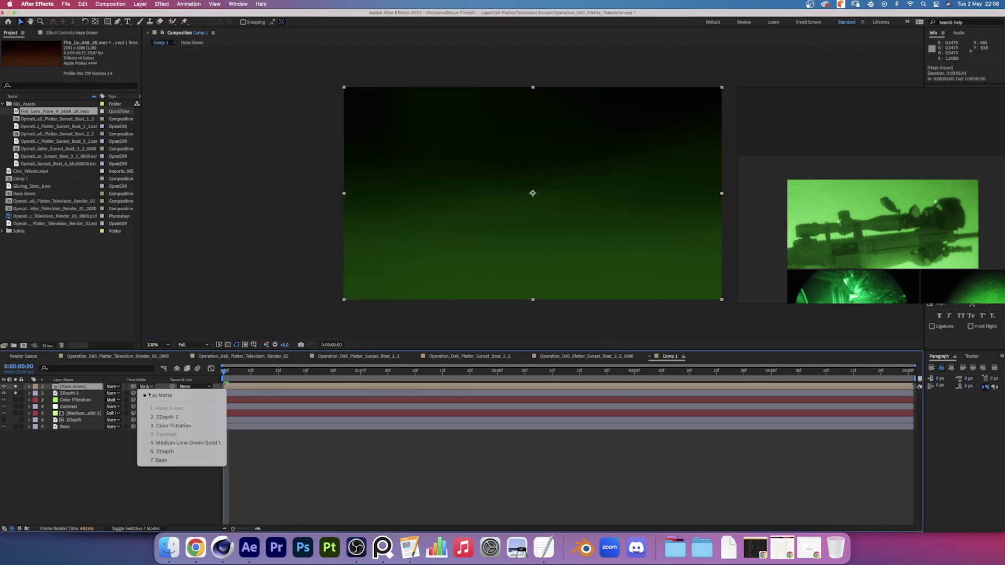
click(165, 417)
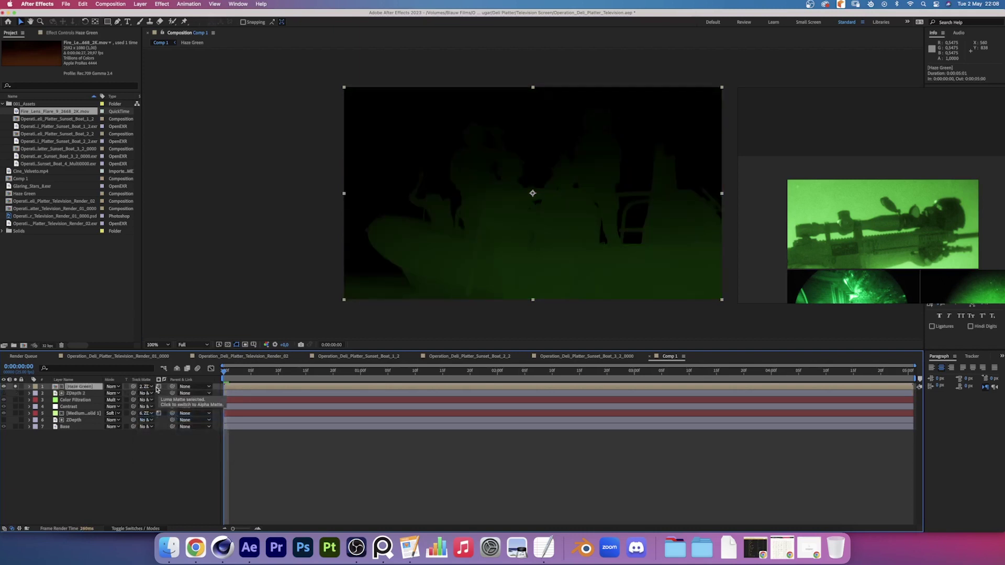
click(114, 387)
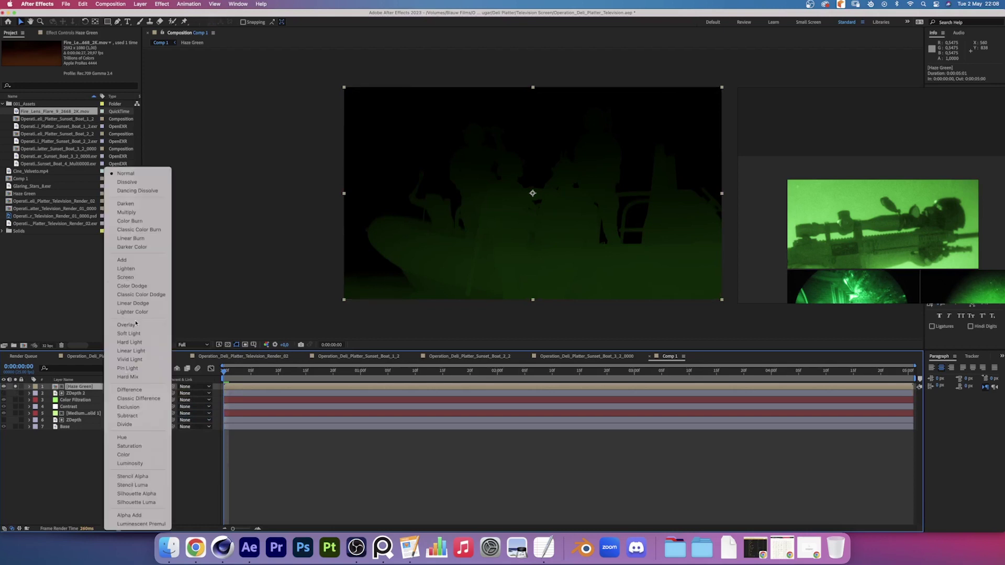
click(130, 260)
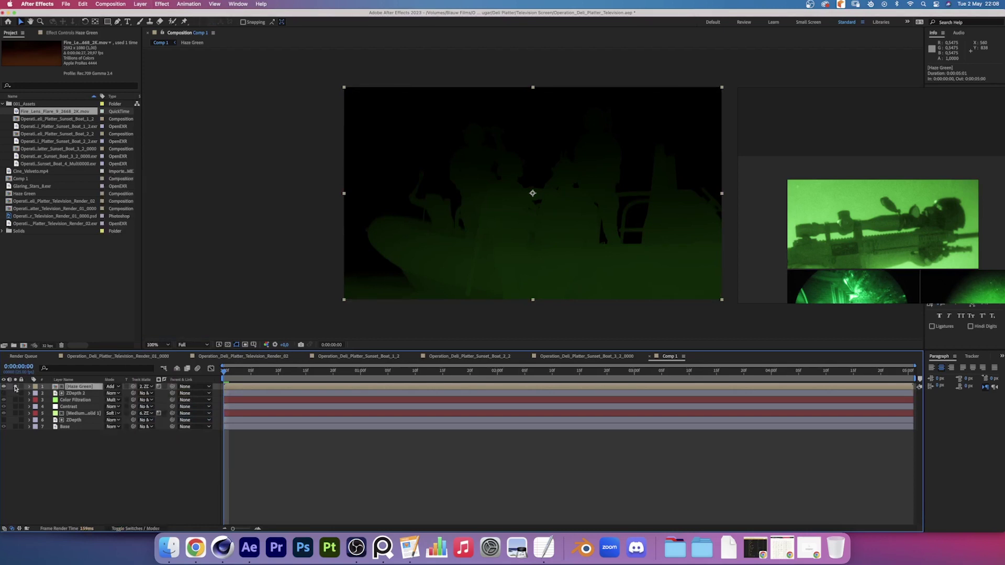
Step: Toggle the layer visibility to compare the composite with and without the haze
click(7, 388)
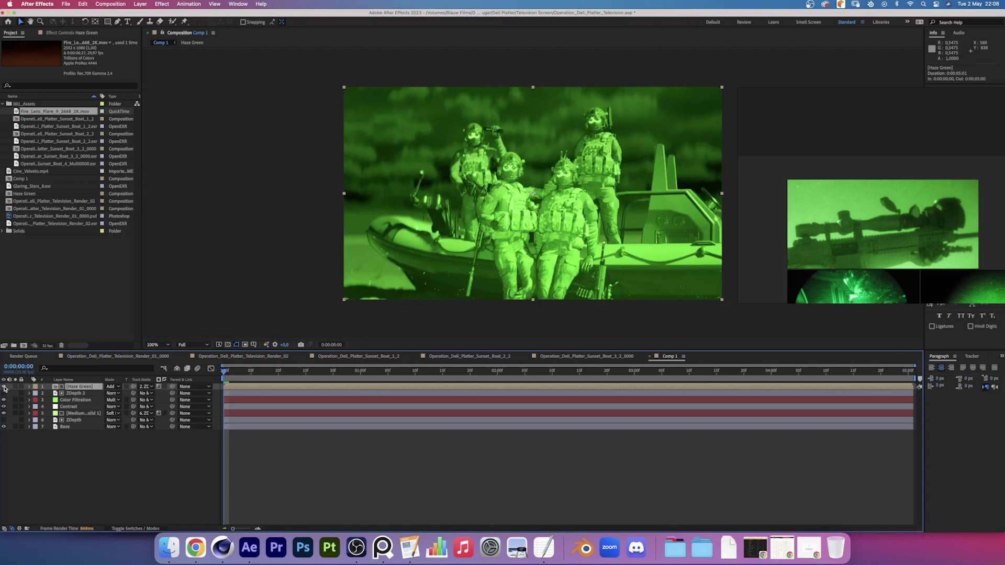
click(6, 388)
click(6, 388)
click(6, 388)
Step: Duplicate Haze Green, set the copy to No Matte, and lower its opacity
key(super+d)
click(149, 388)
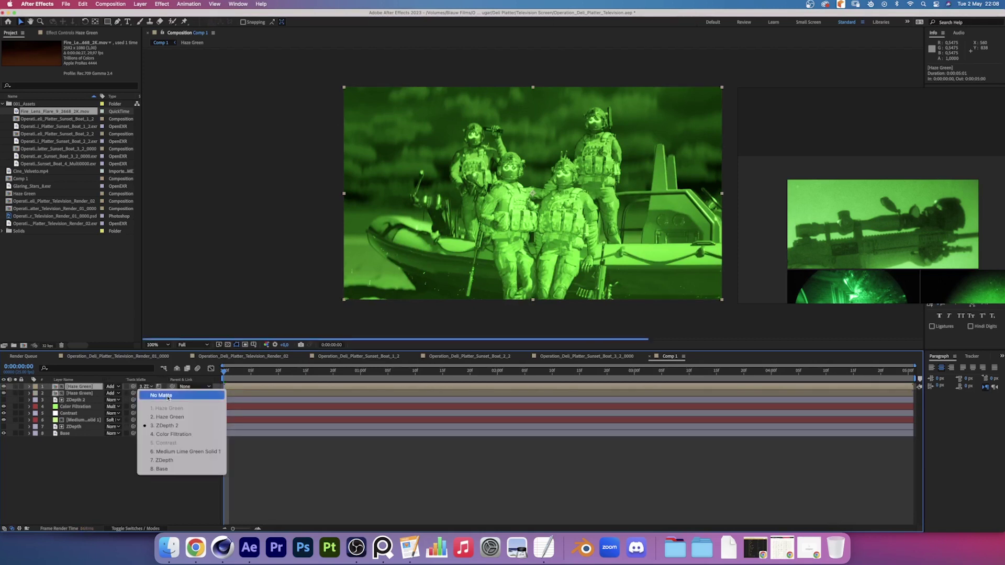
click(167, 396)
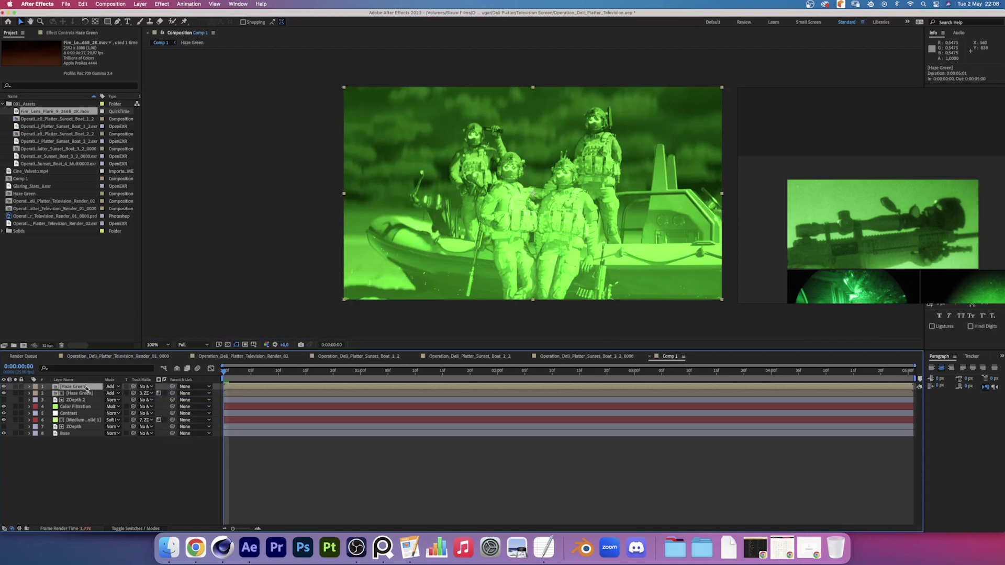
click(48, 386)
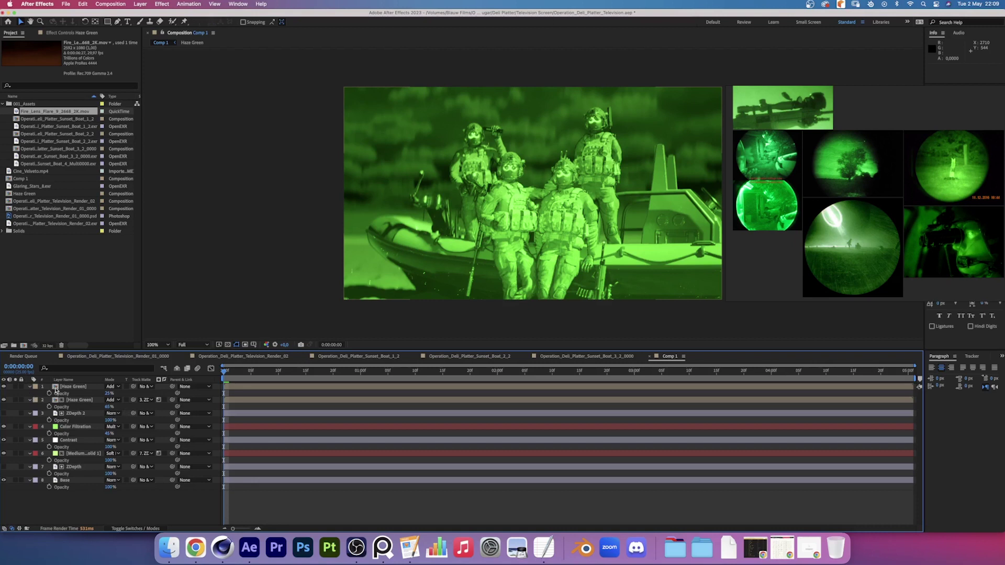
Step: Select and collapse all eight layers, then start pre-composing them
click(67, 387)
shift+click(37, 480)
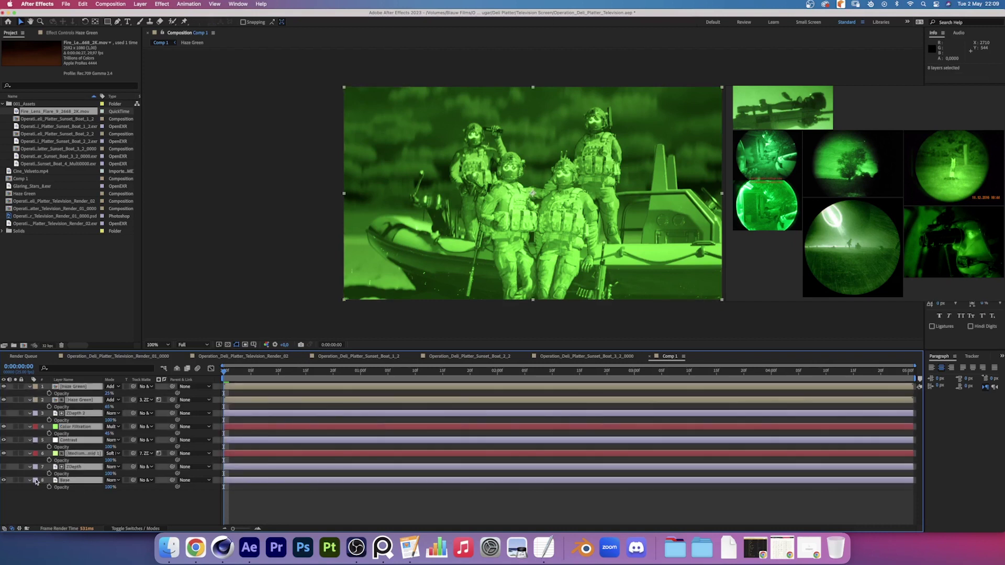
key(ctrl+grave)
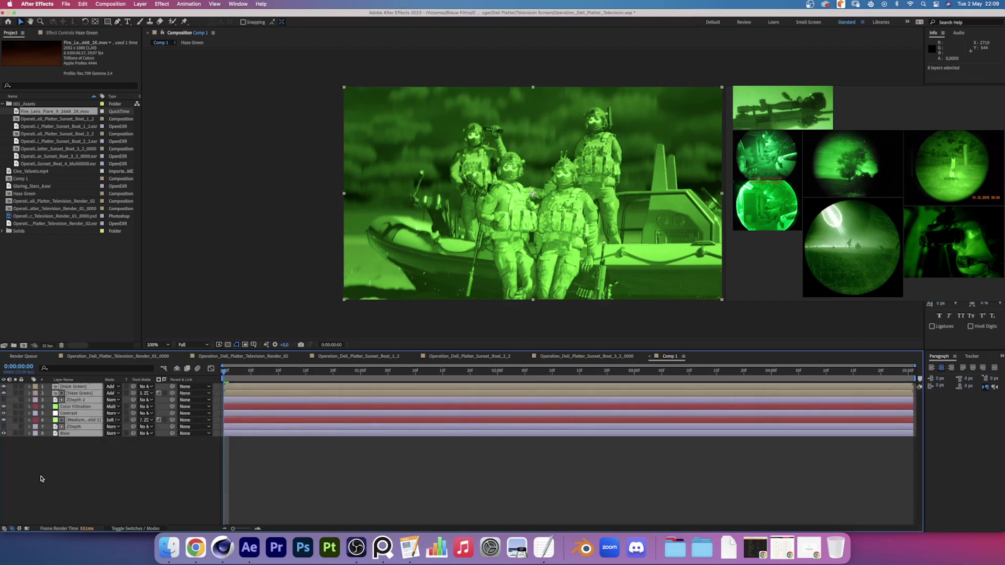
key(ctrl+shift+c)
text(G)
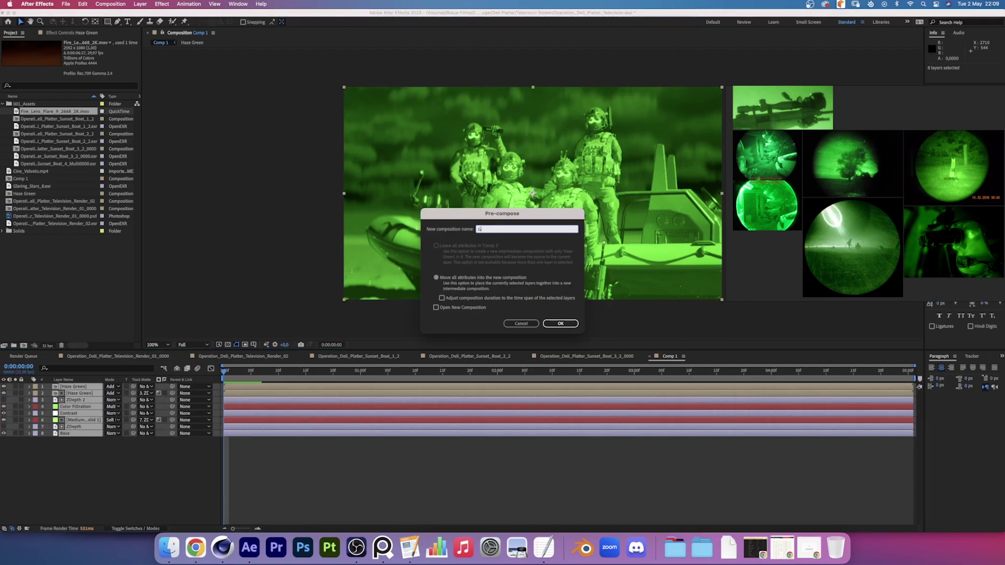
text(reen Footage)
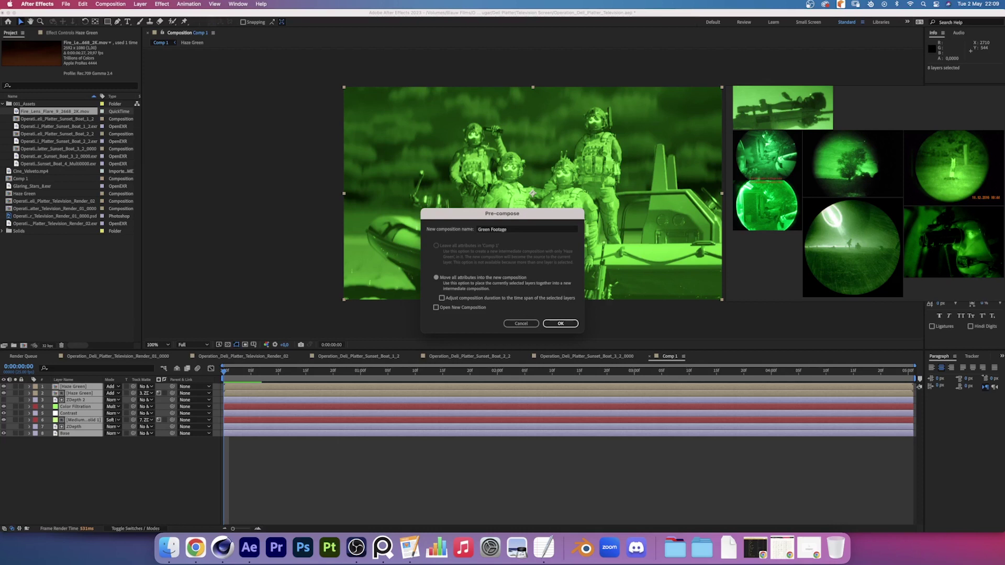
Step: Create the Green Footage precomp and add a Lighten-mode Ghosting adjustment layer
key(Return)
click(141, 4)
mouse_move(149, 15)
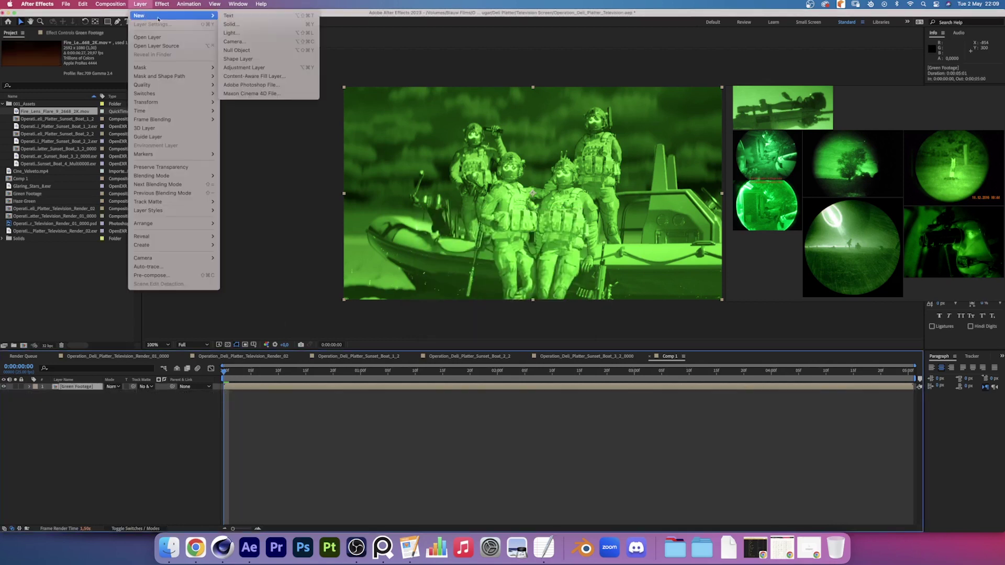
click(243, 68)
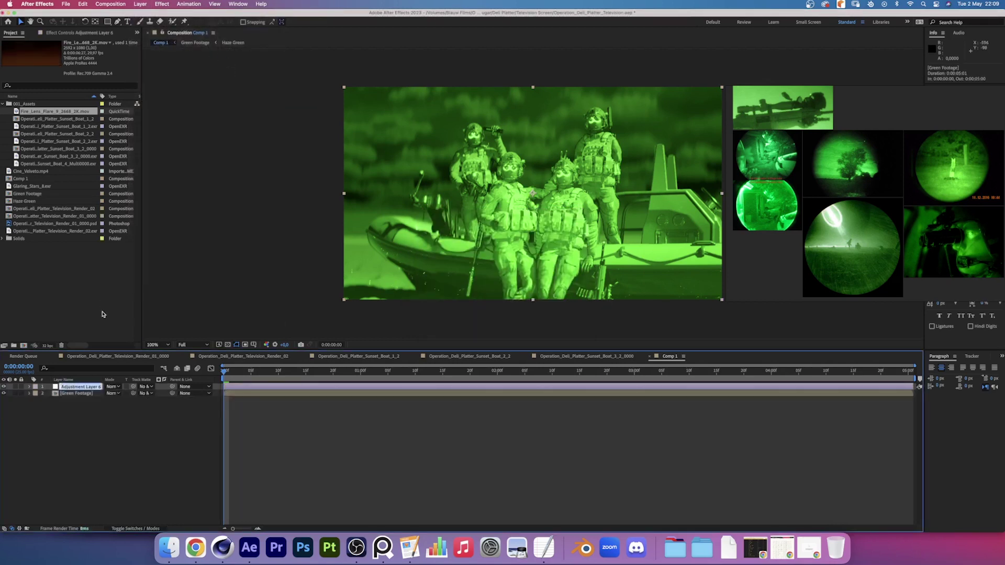
text(Ha)
click(112, 386)
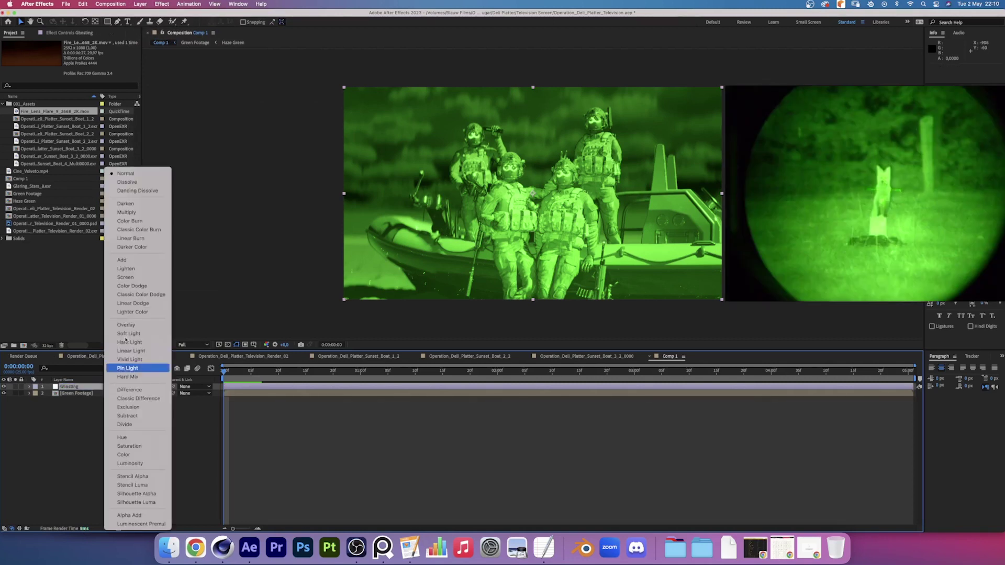
click(126, 268)
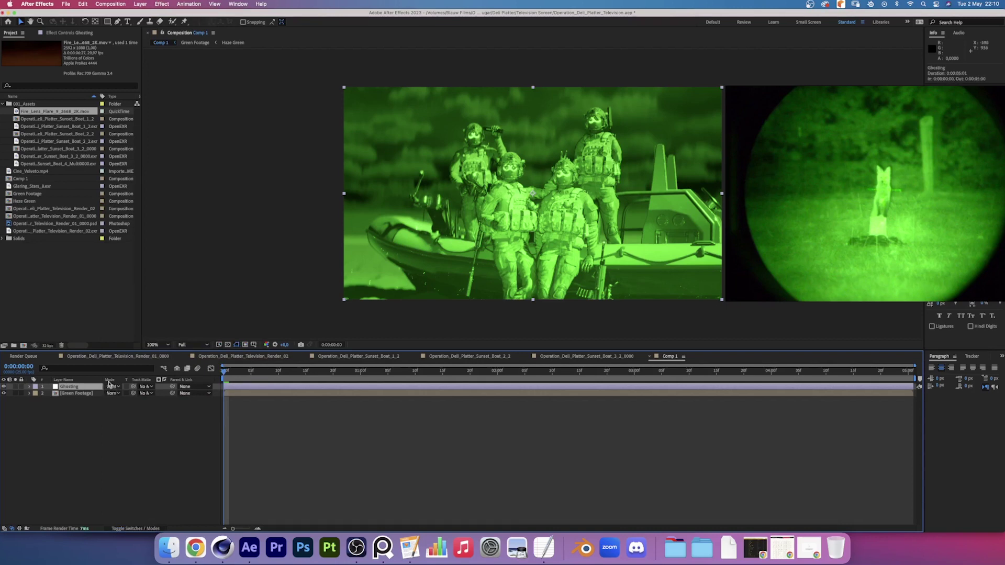
Step: Apply Optics Compensation to Ghosting with Reverse Lens Distortion and an adjusted field of view
click(160, 4)
mouse_move(165, 107)
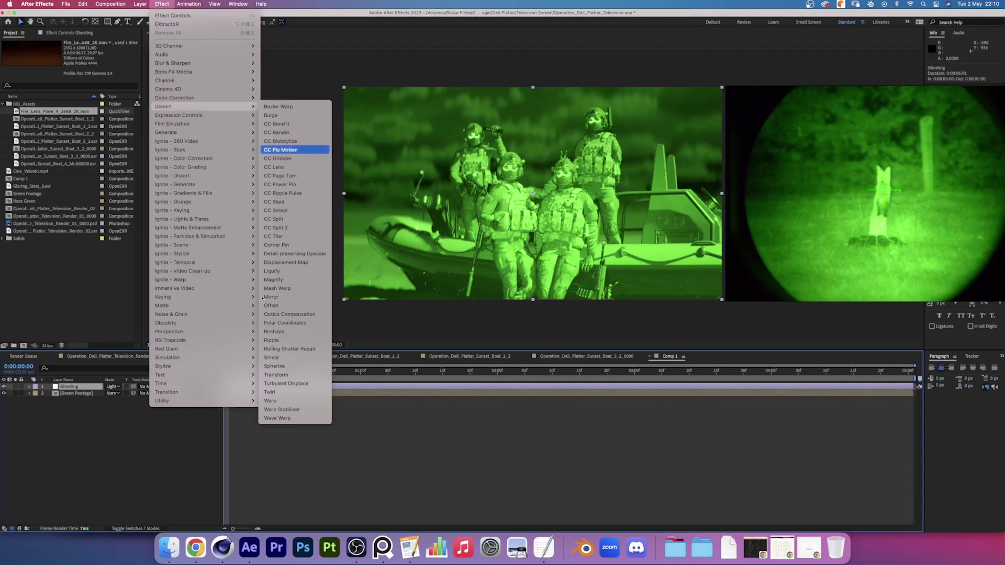
click(293, 315)
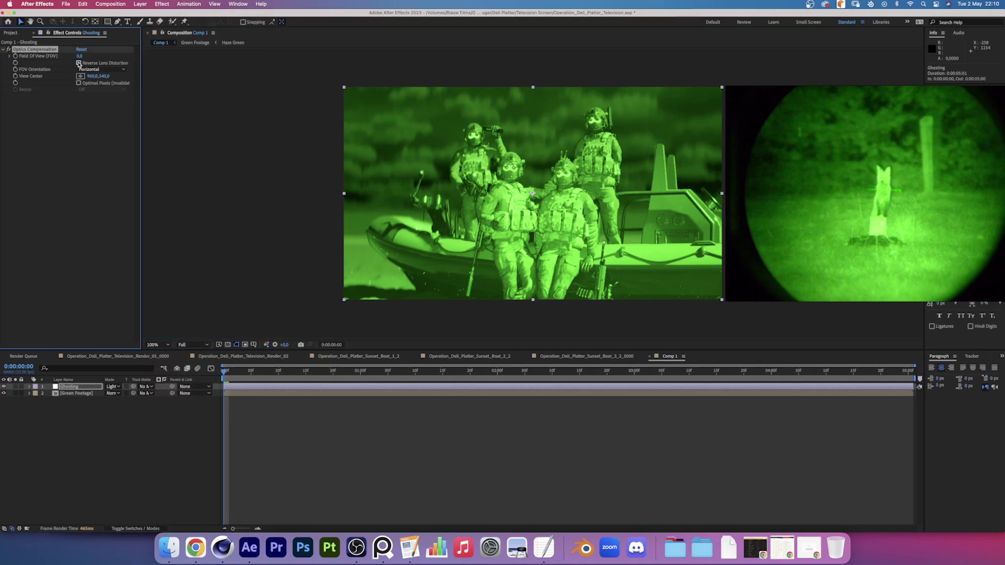
click(79, 63)
click(79, 57)
click(97, 136)
click(4, 389)
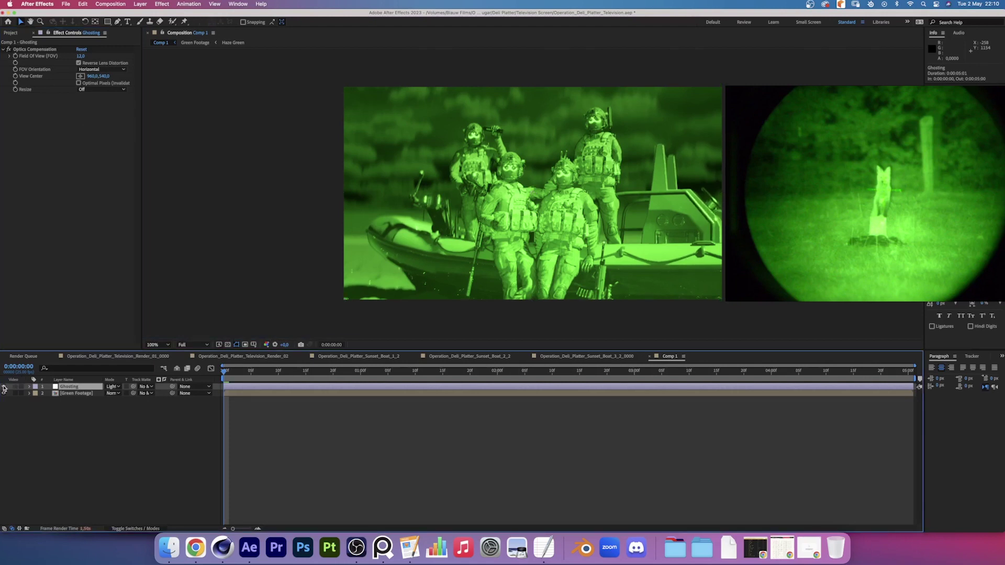
click(11, 387)
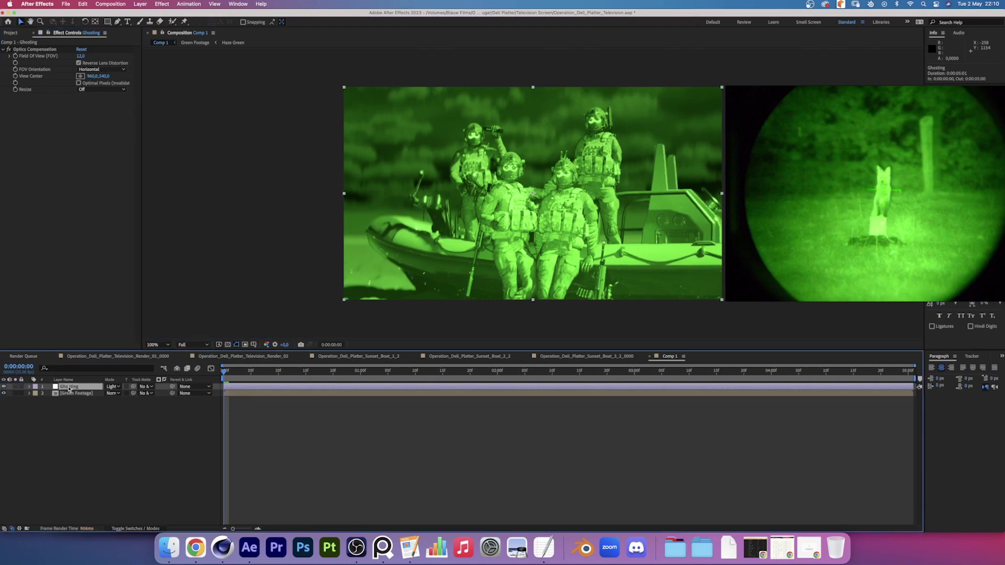
click(81, 57)
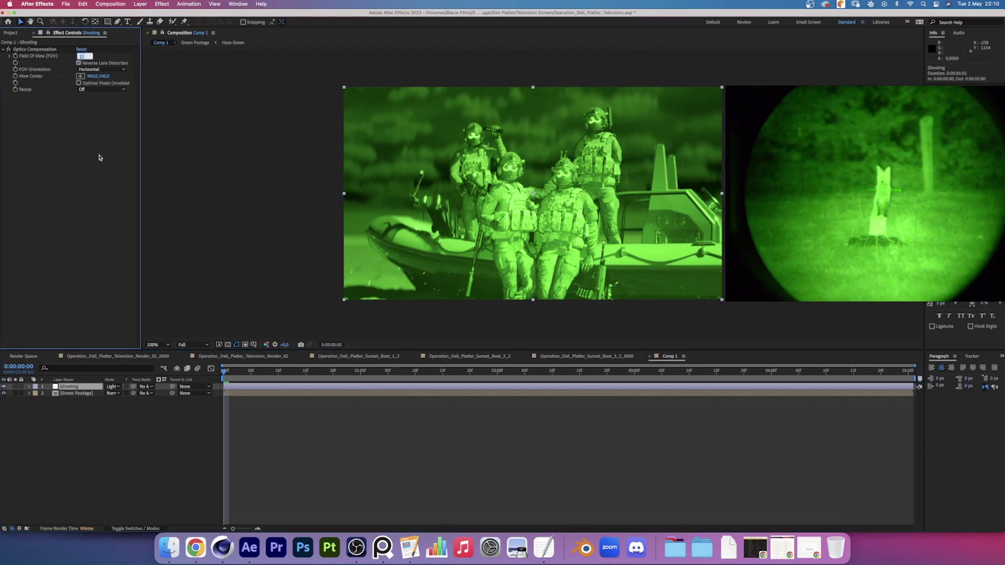
key(Return)
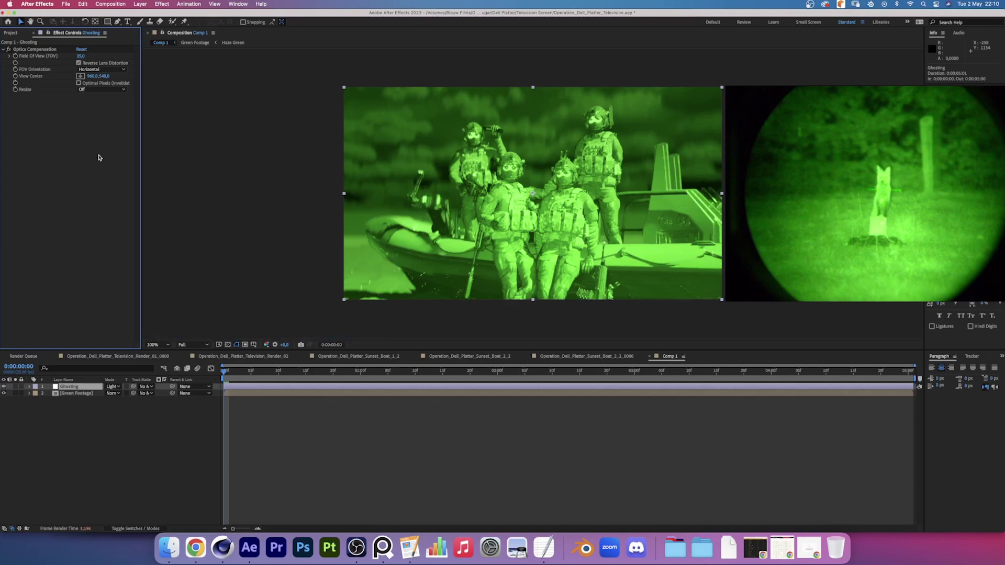
Step: Set Ghosting to 25% opacity, add Camera Lens Blur, and duplicate the layer
click(49, 386)
click(126, 430)
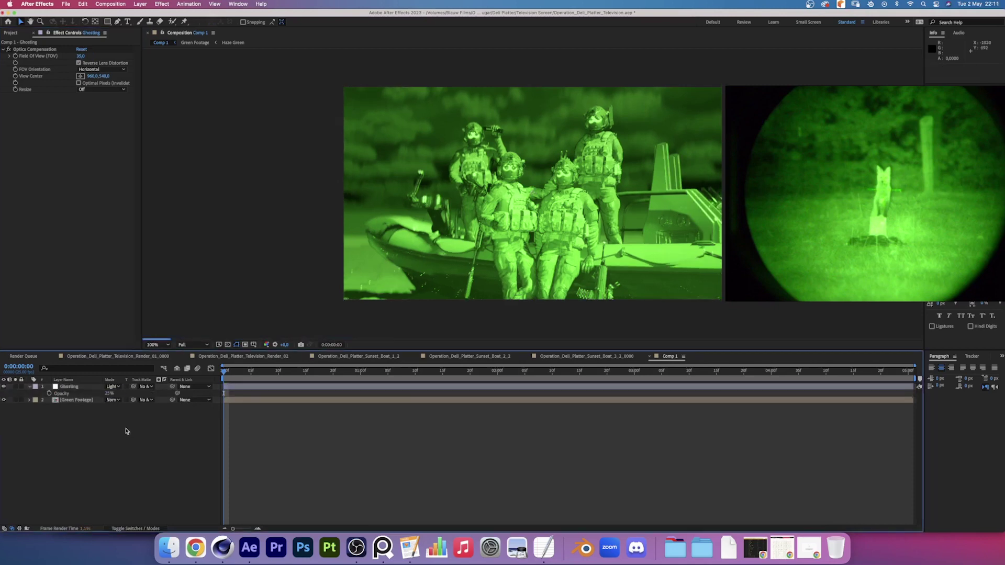
click(82, 387)
click(162, 4)
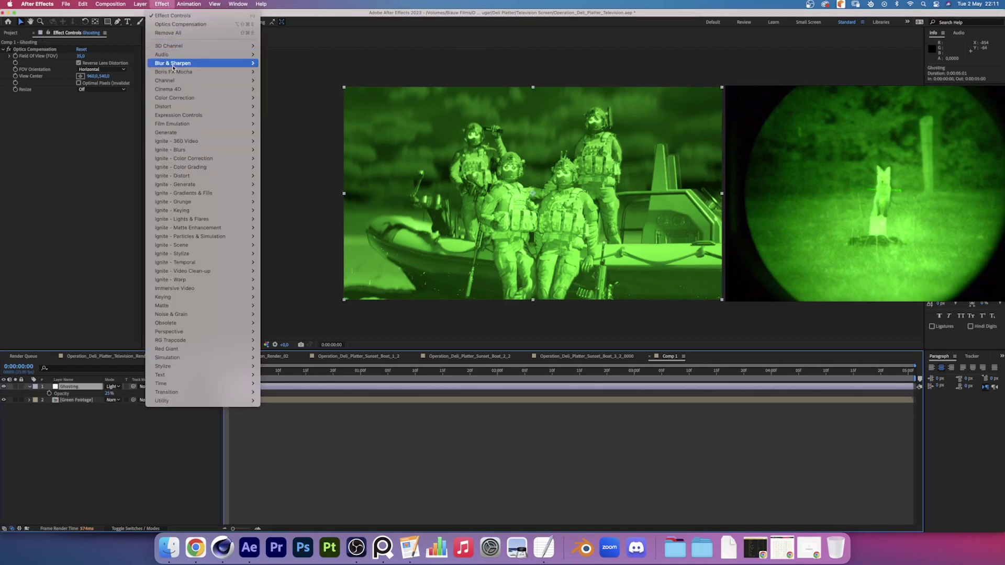
mouse_move(173, 63)
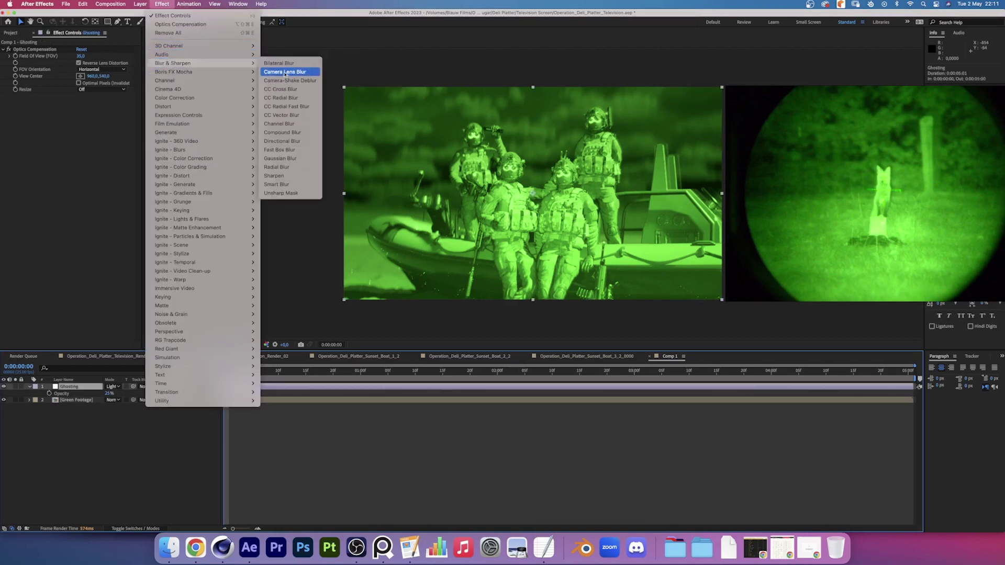
click(285, 71)
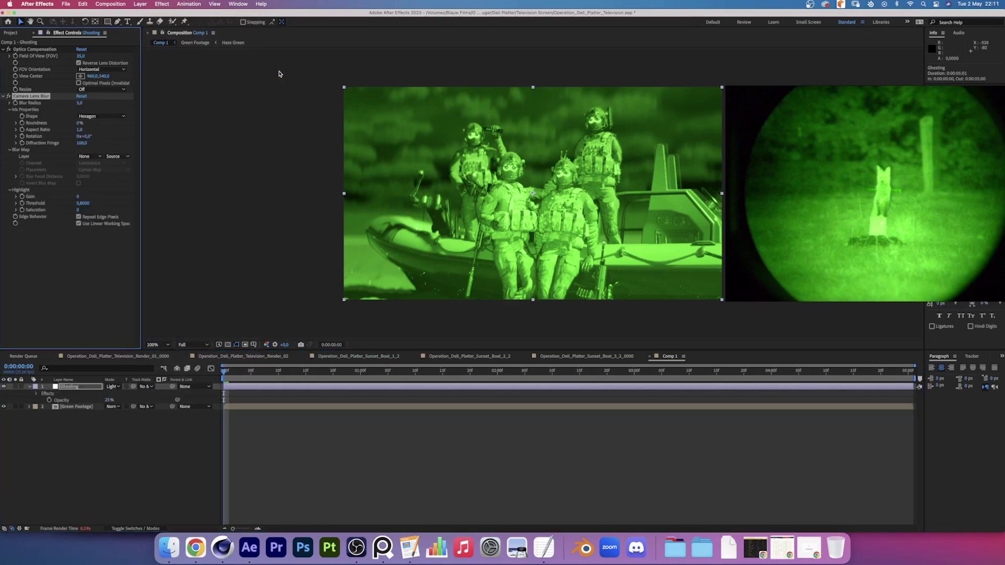
key(super+d)
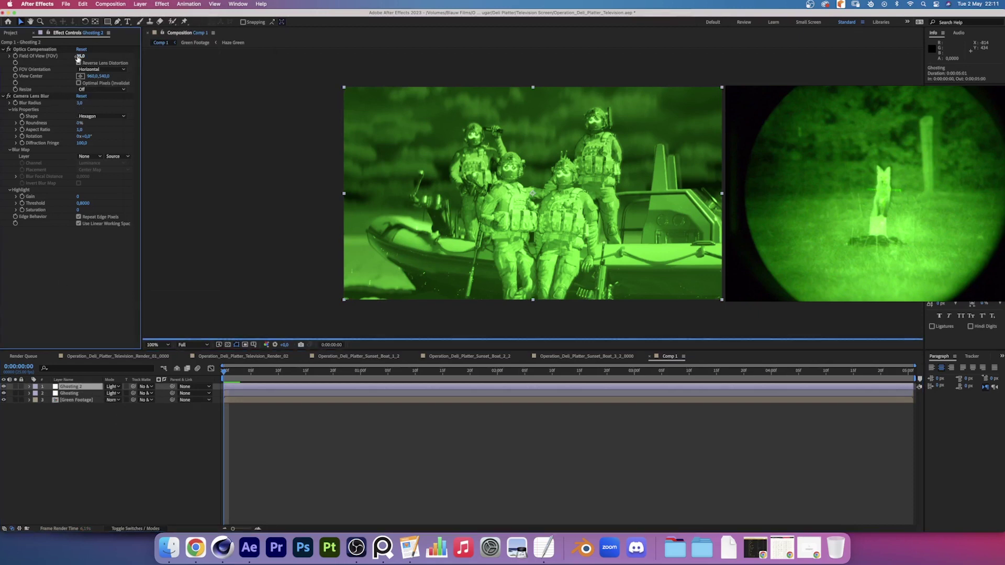
Step: Add an Edge Blur adjustment layer with an ellipse mask narrowed toward the centre
click(140, 4)
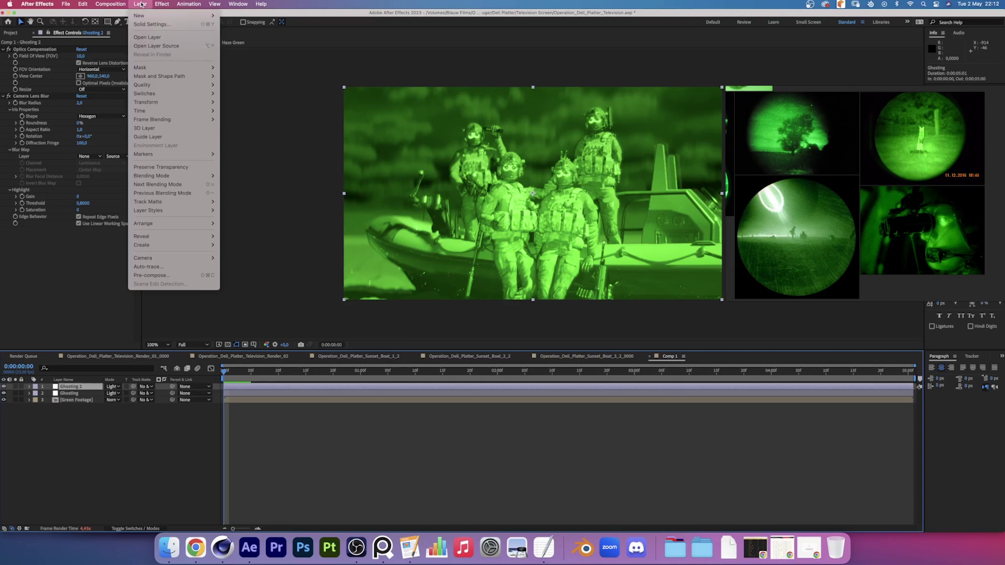
mouse_move(140, 16)
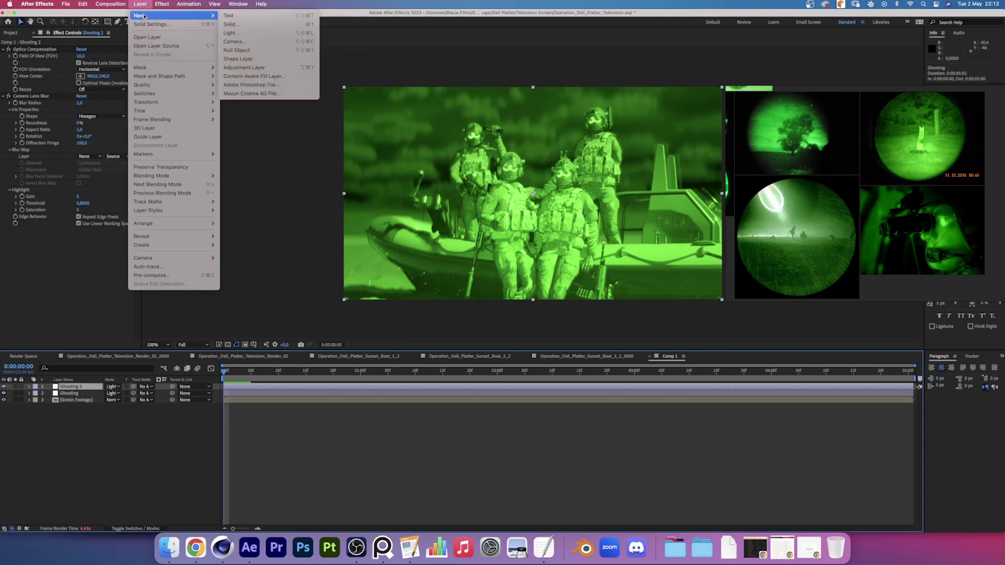
click(244, 67)
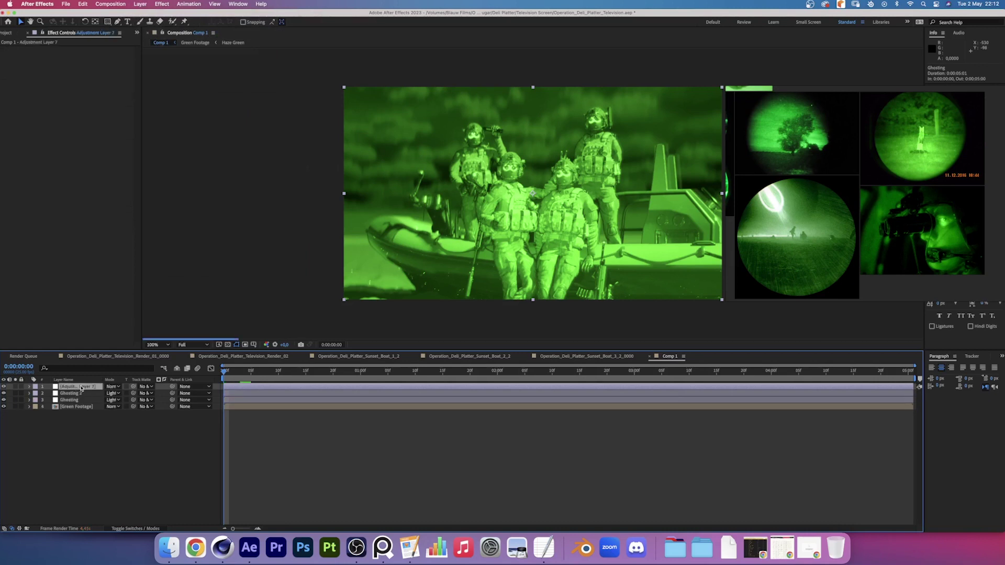
text(Edge Blur)
key(Return)
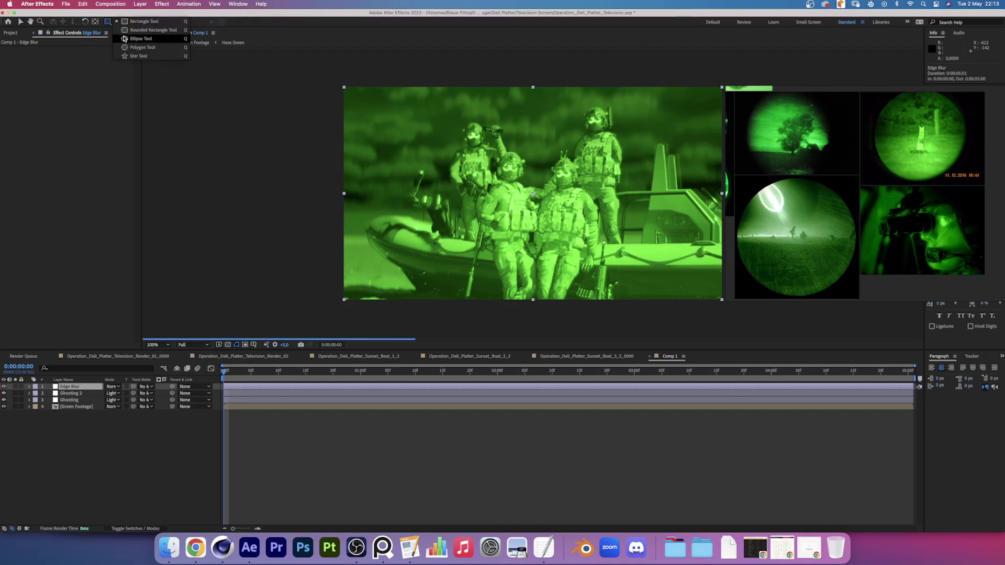
double_click(96, 21)
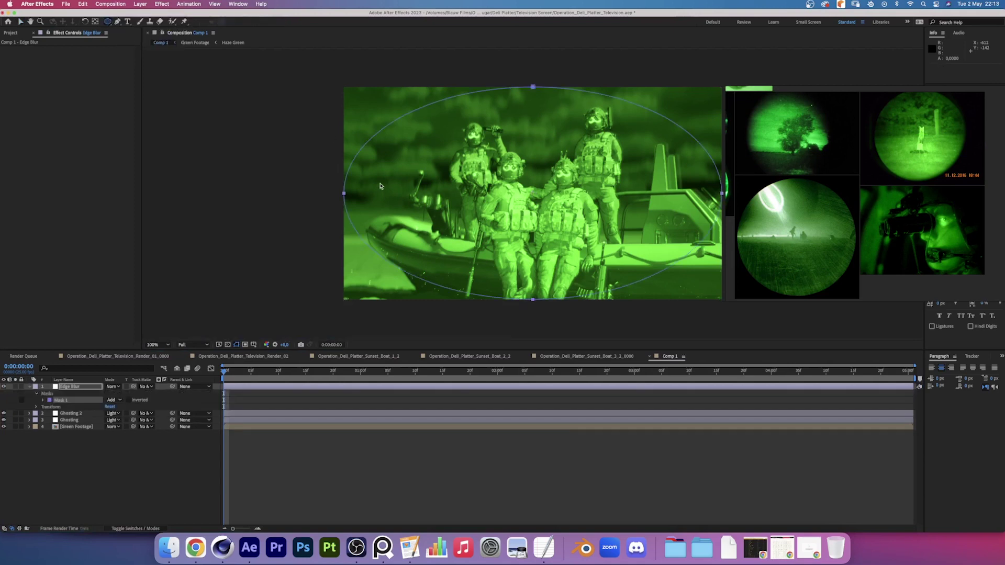
double_click(343, 195)
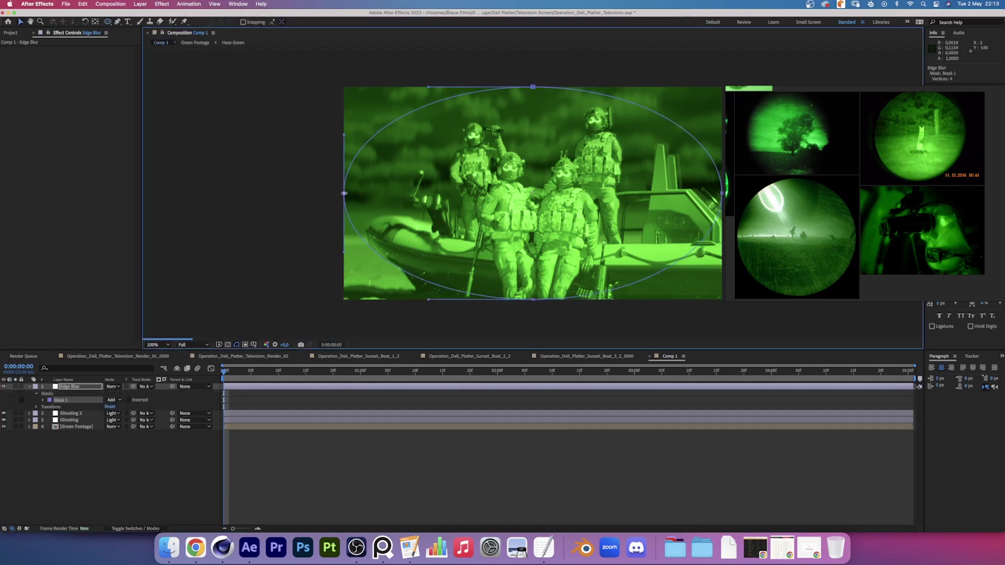
drag(344, 193, 405, 196)
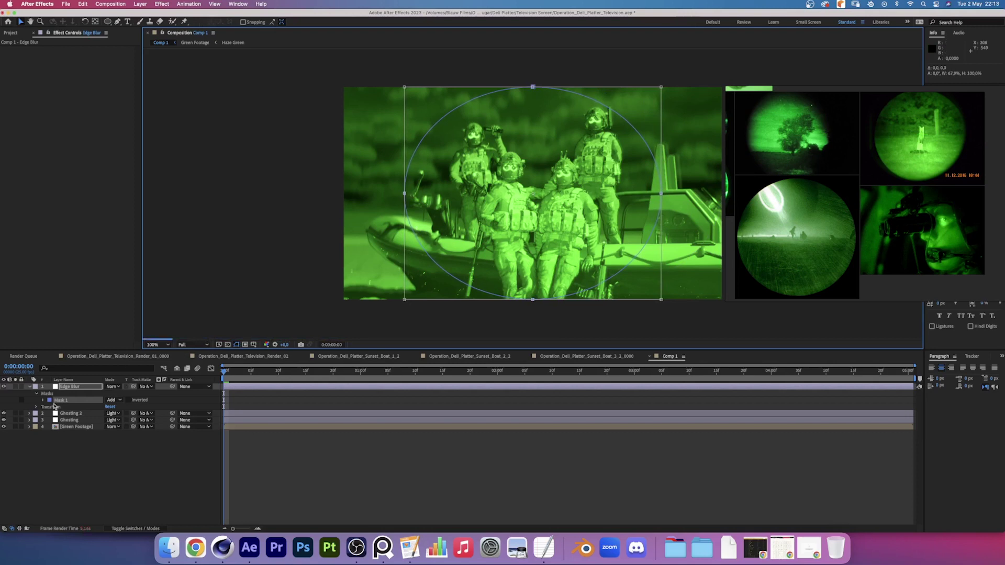
Step: Set the mask to Subtract with 40 px feather and apply Camera Lens Blur
click(122, 400)
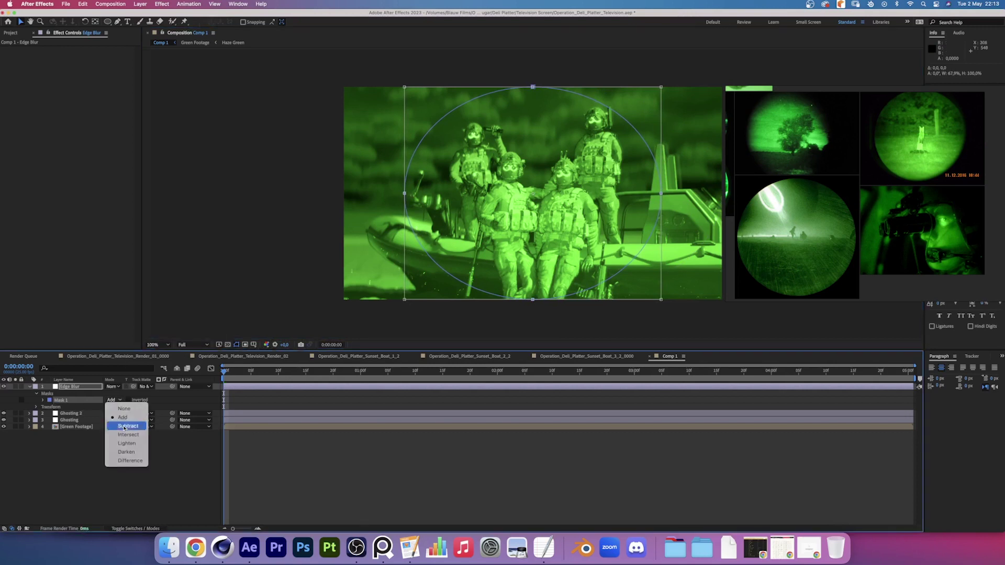
click(126, 426)
click(99, 404)
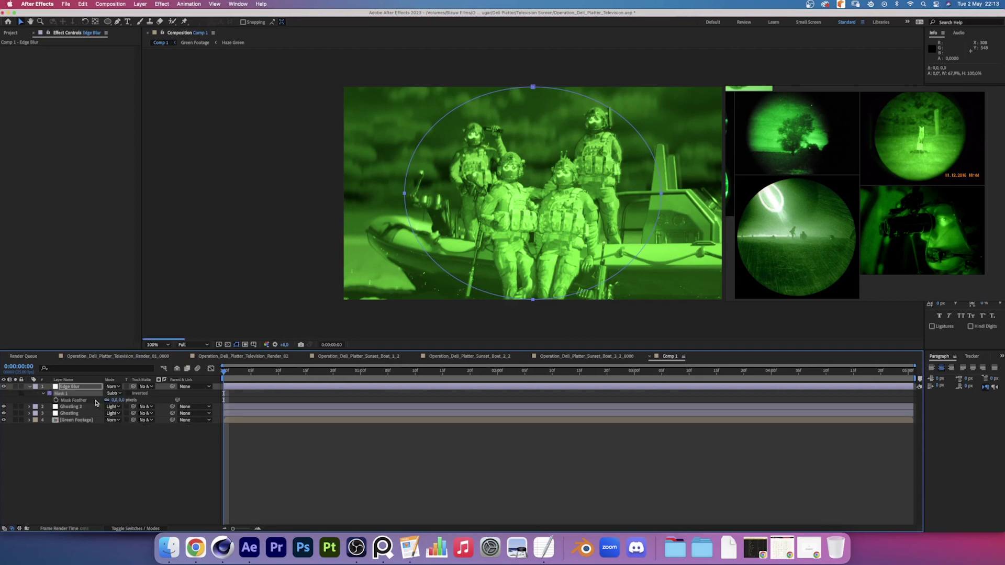
click(118, 400)
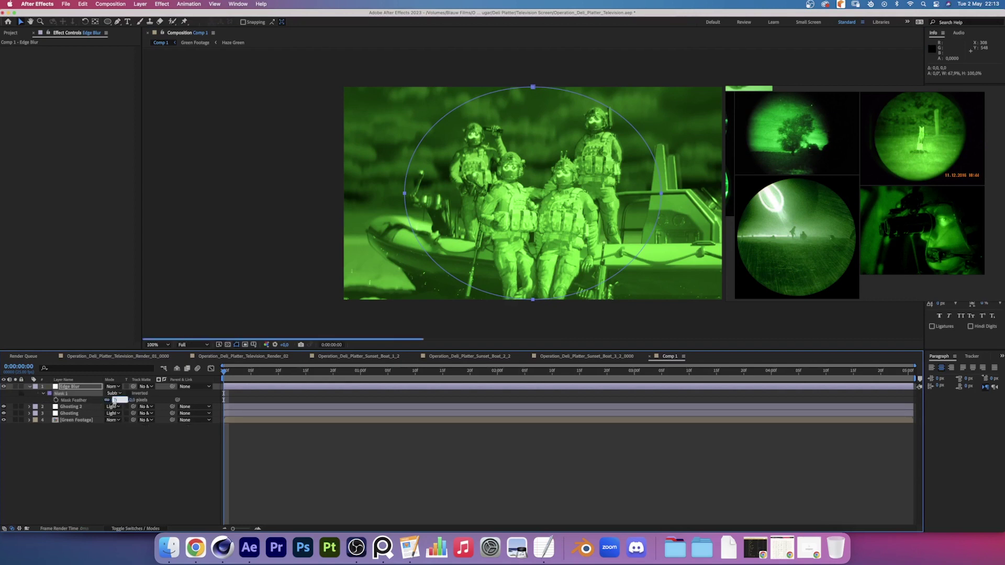
click(131, 436)
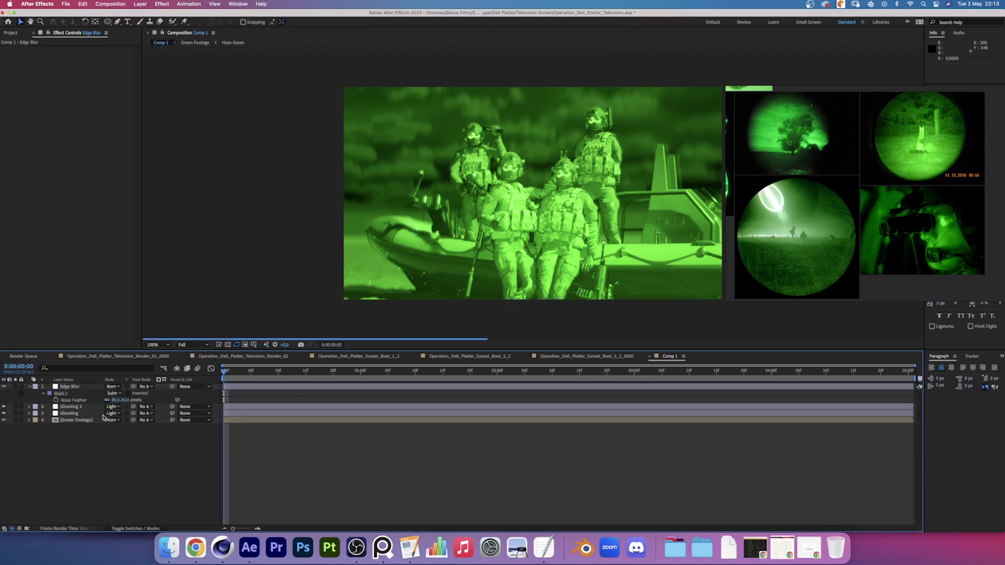
click(87, 388)
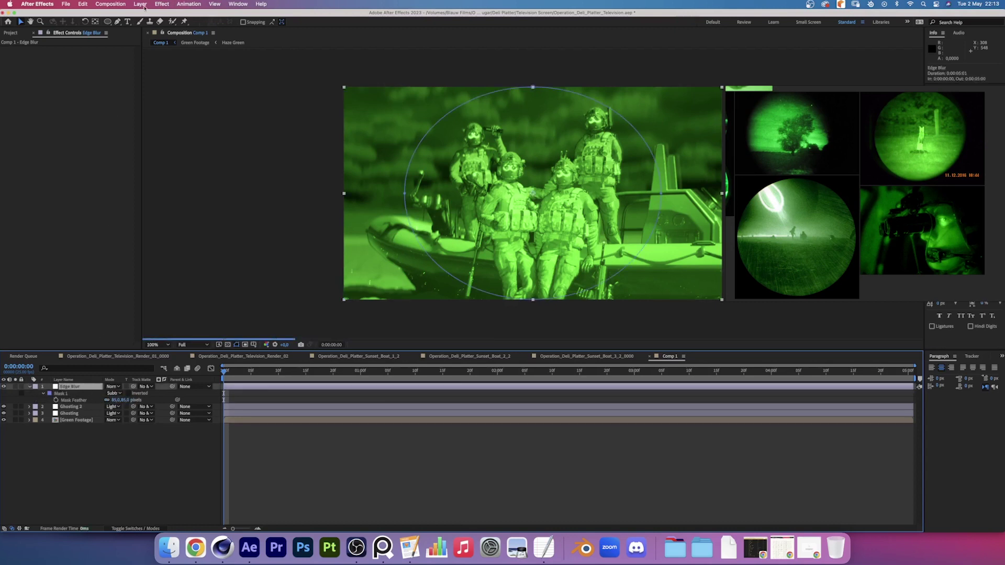
click(162, 4)
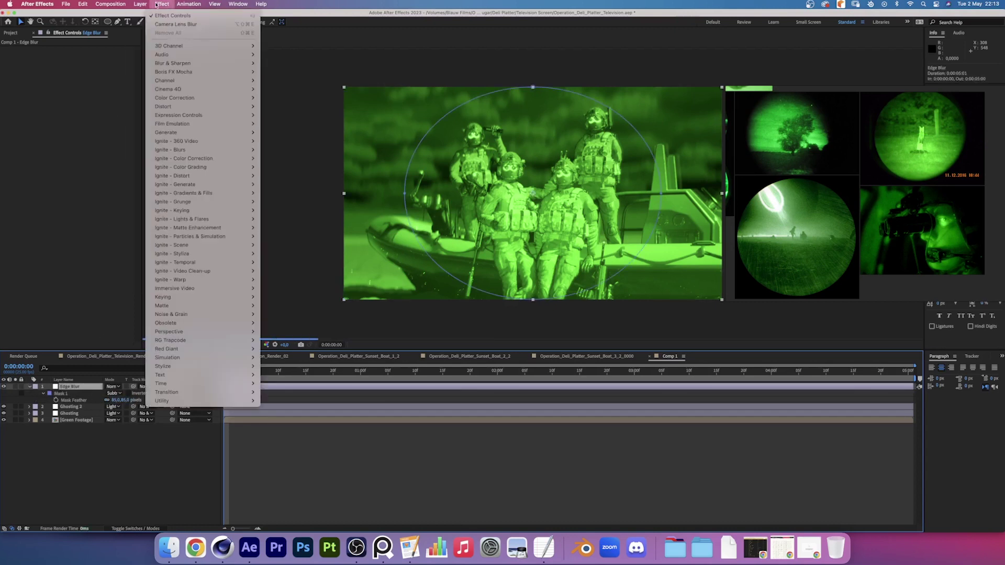
click(175, 24)
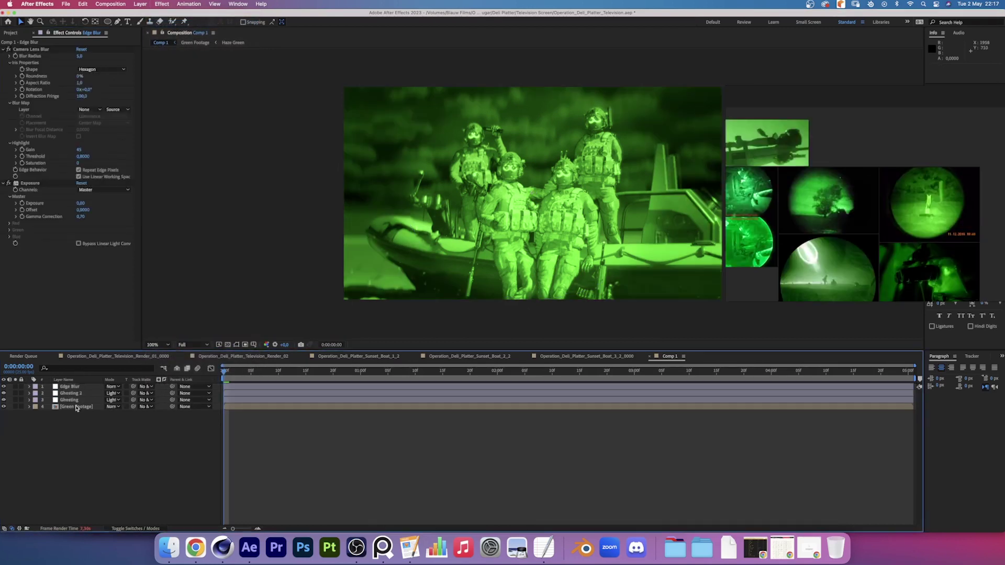
Step: Select Edge Blur through Green Footage and pre-compose them as 'Base Filtration'
click(77, 408)
shift+click(77, 387)
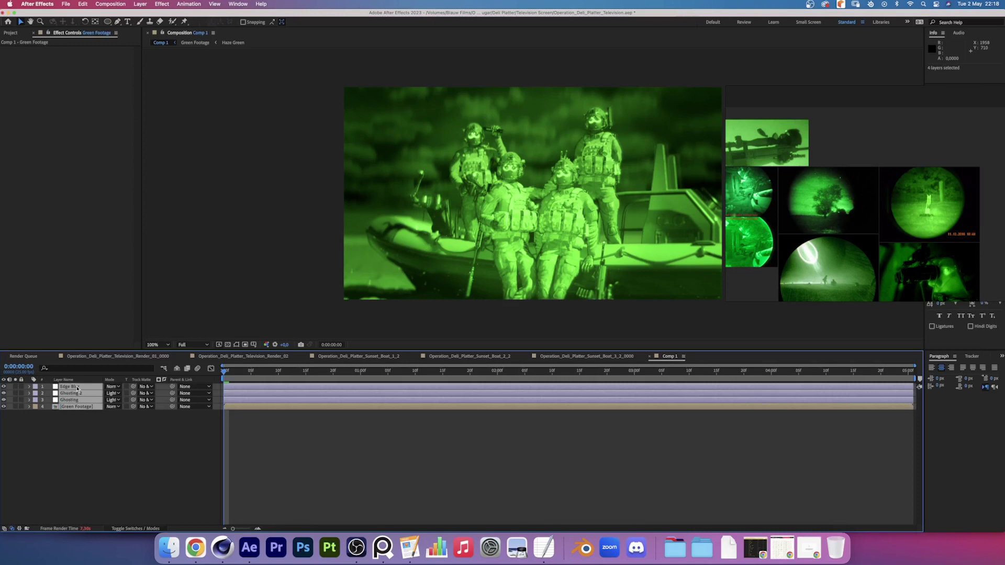
key(super+shift+c)
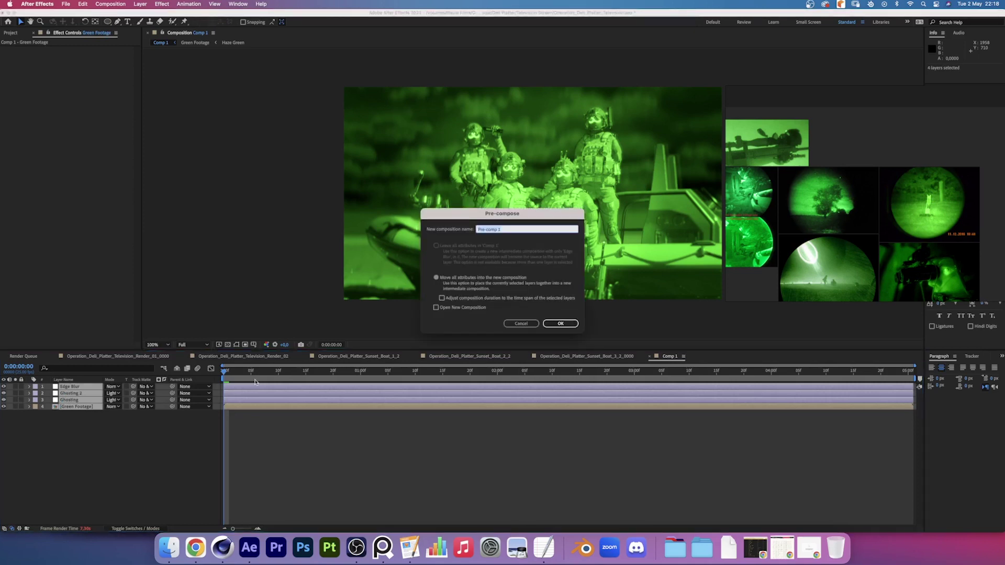
text(I)
key(Return)
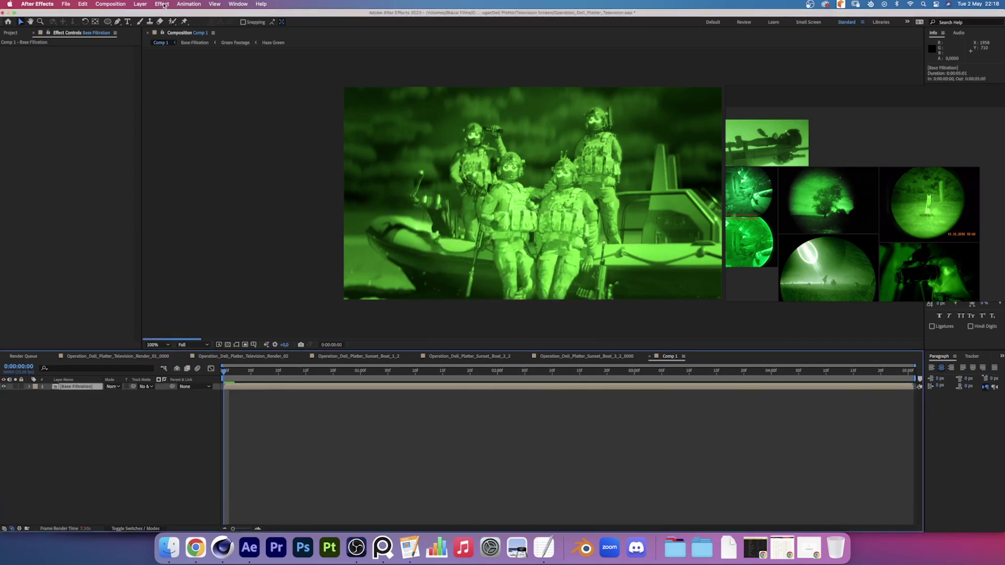
Step: Duplicate the Base Filtration layer twice and apply Shift Channels, leaving only red on one copy
key(super+d)
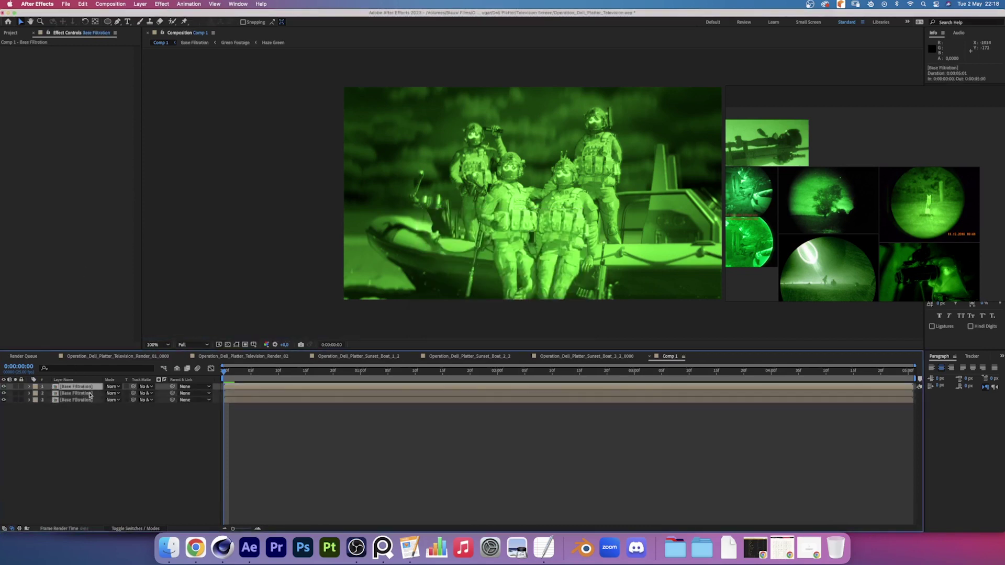
key(super+d)
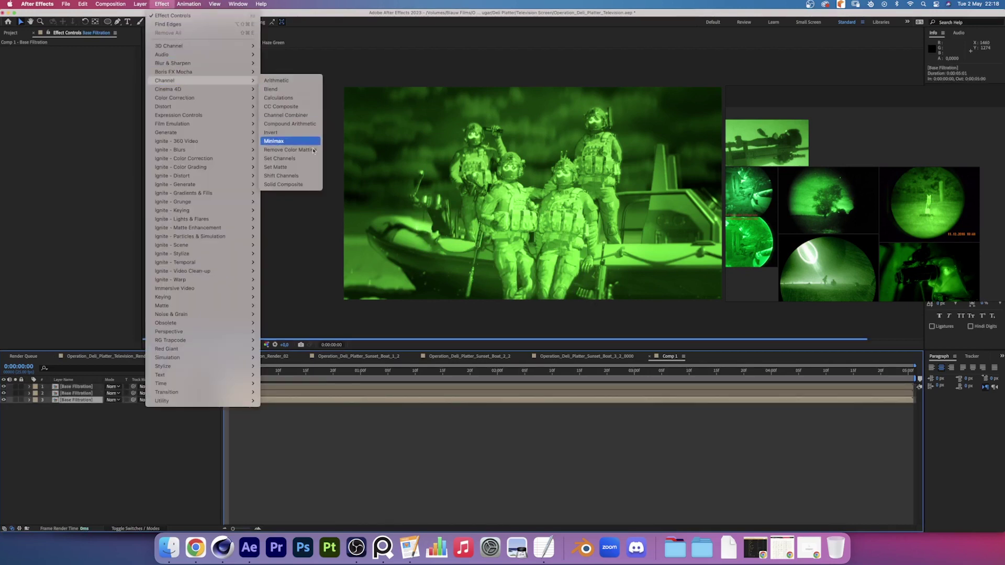
click(291, 176)
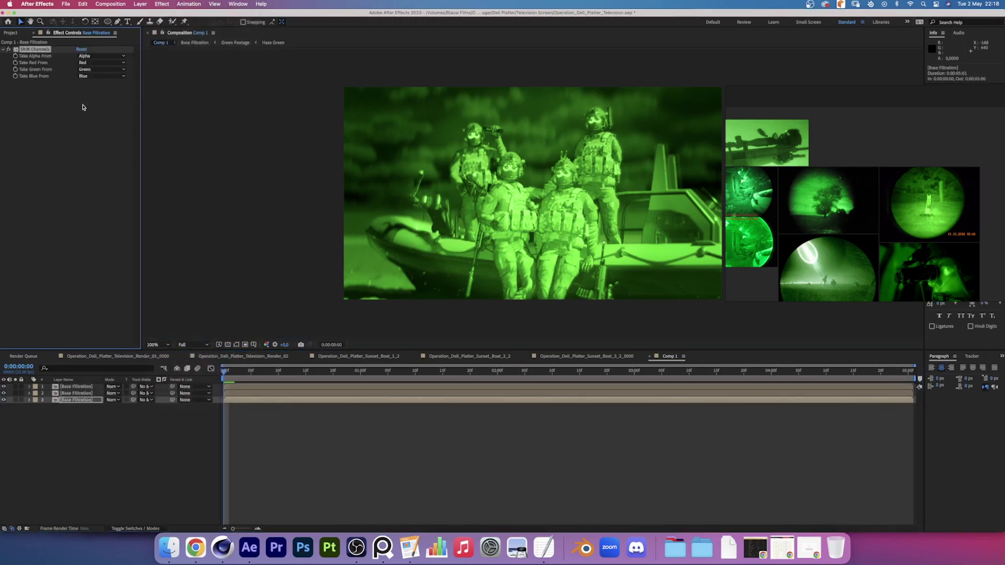
click(100, 69)
click(98, 158)
click(85, 77)
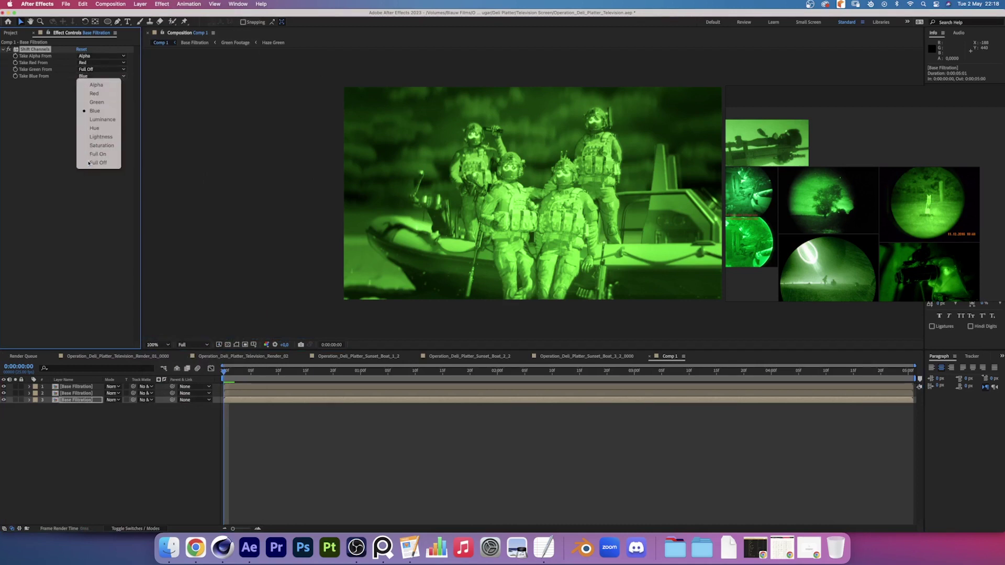
click(89, 163)
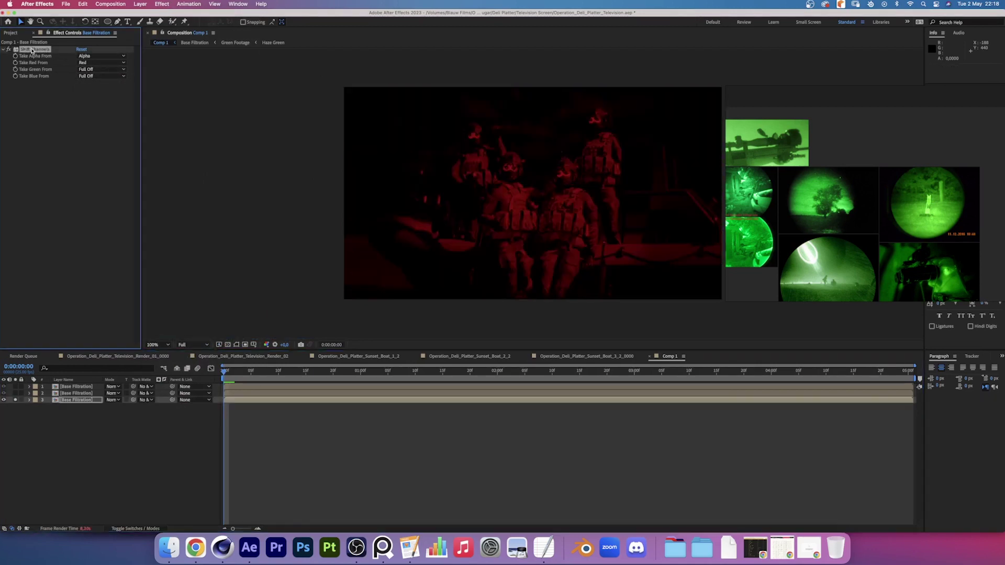
Step: Set Shift Channels on the other two copies to isolate the green and blue channels
click(63, 394)
click(86, 62)
click(88, 151)
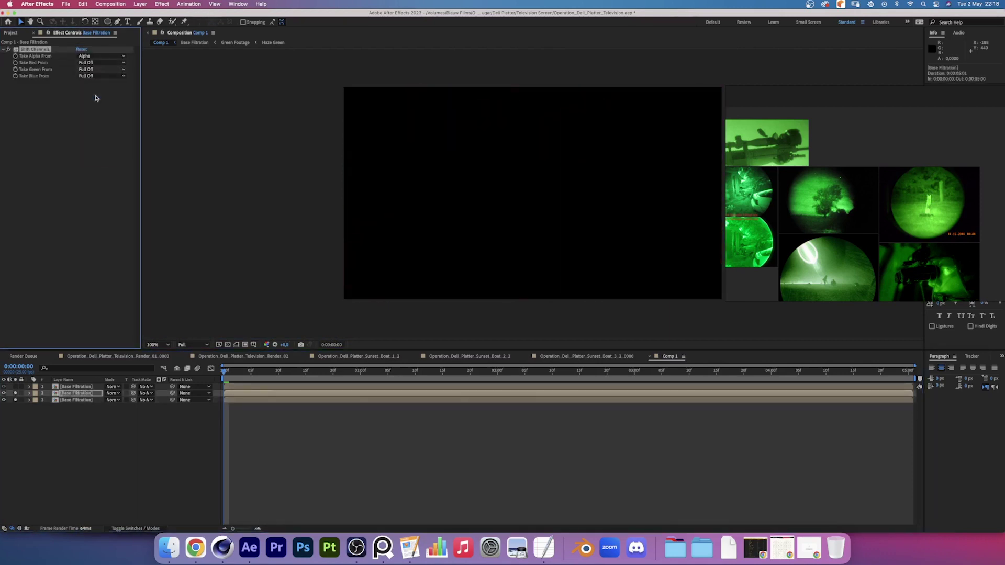
click(67, 387)
click(85, 62)
click(89, 151)
click(85, 70)
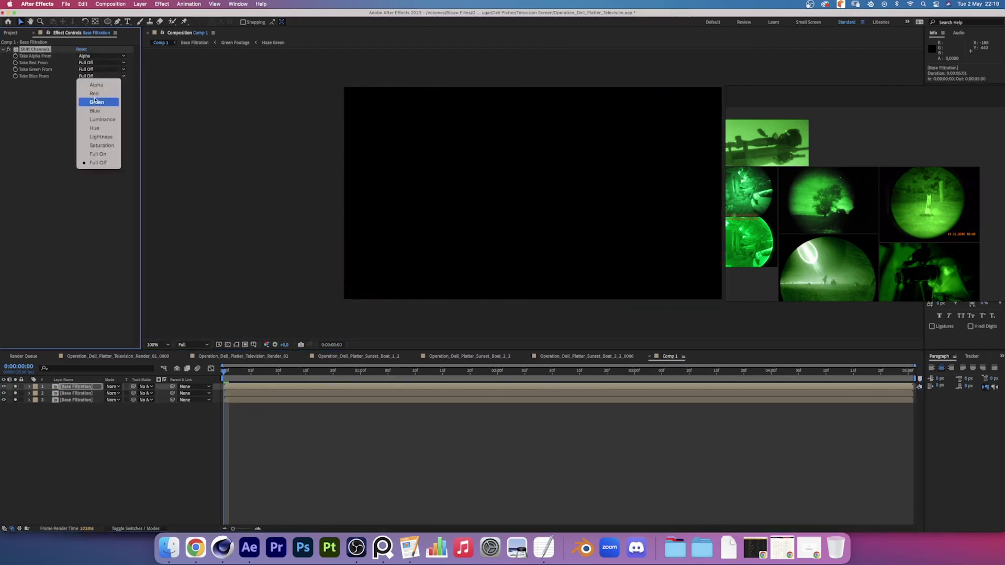
click(89, 157)
Step: Set the three channel layers to Add mode and apply Optics Compensation to the top two
shift+click(85, 400)
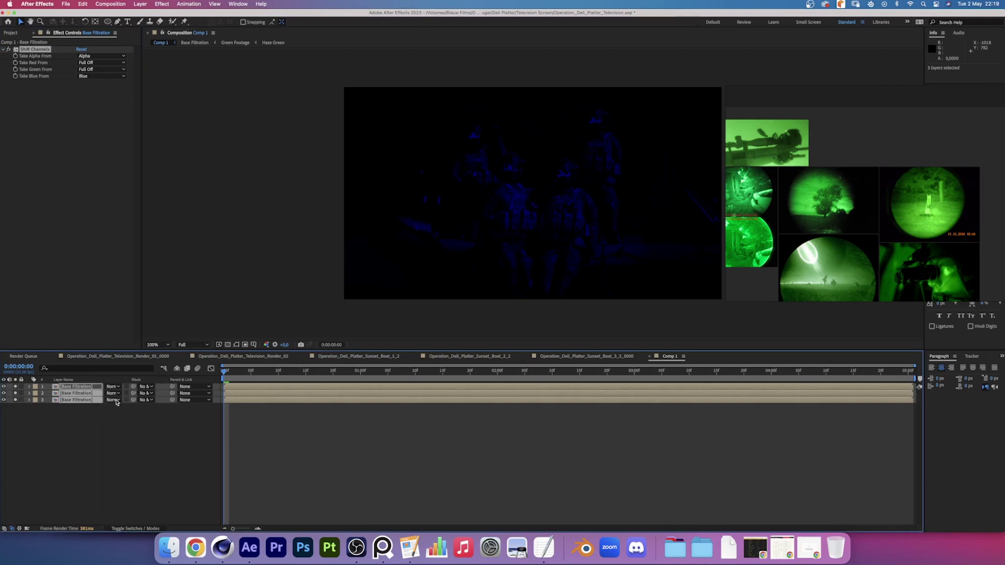
click(115, 400)
click(122, 260)
click(67, 386)
shift+click(68, 387)
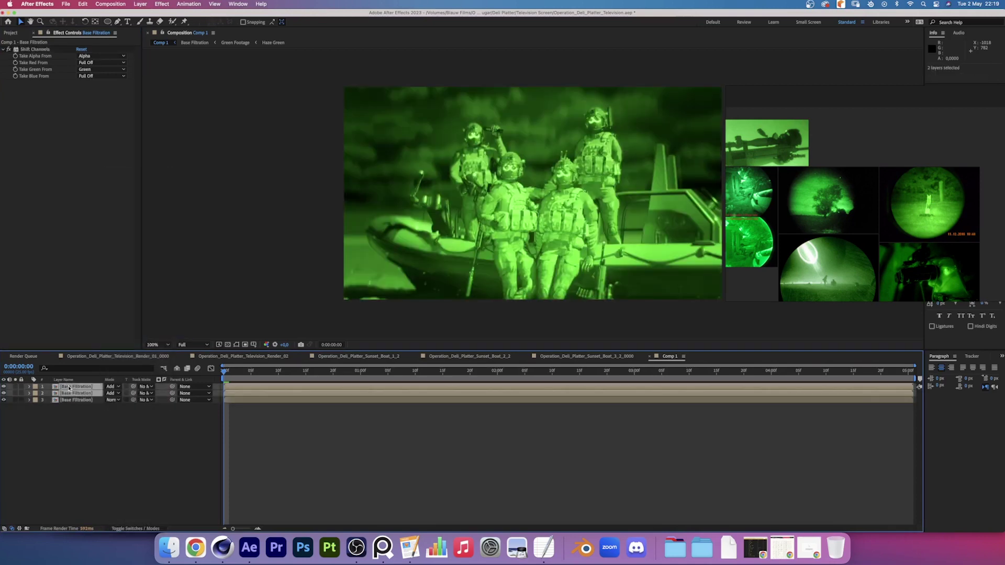
click(161, 4)
mouse_move(164, 106)
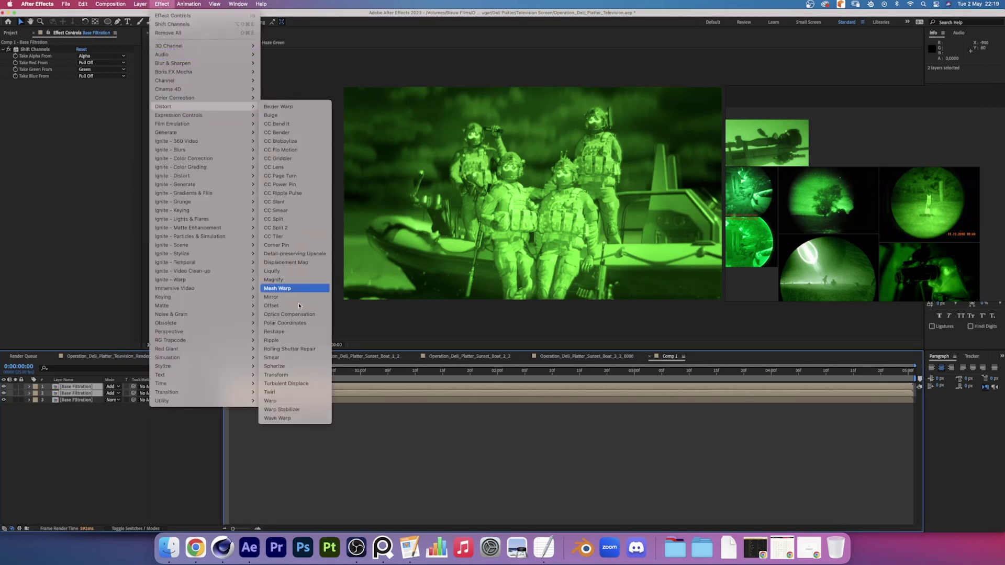
click(289, 315)
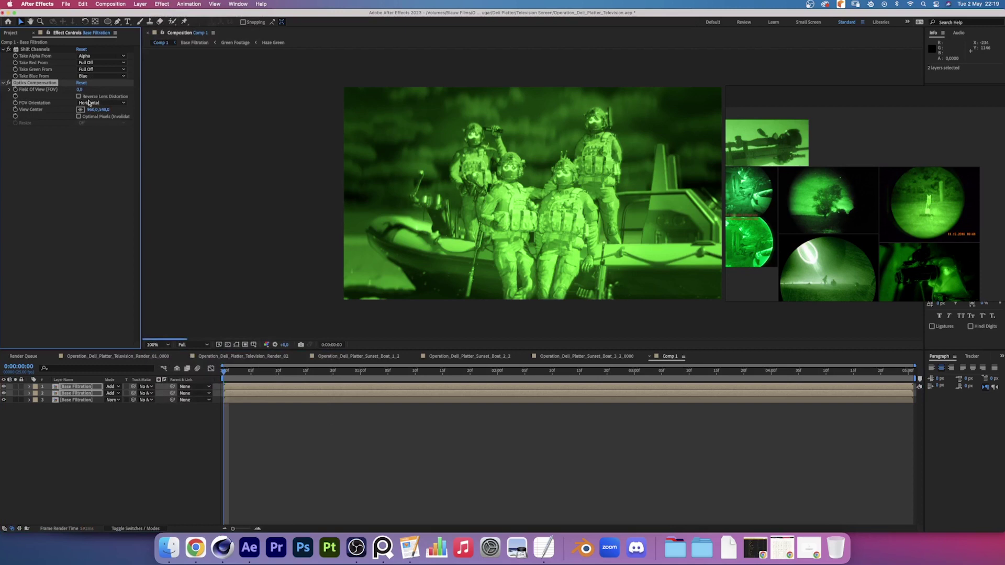
Step: Enable Reverse Lens Distortion and replace a duplicate of the top layer with lens_04.jpg
click(78, 95)
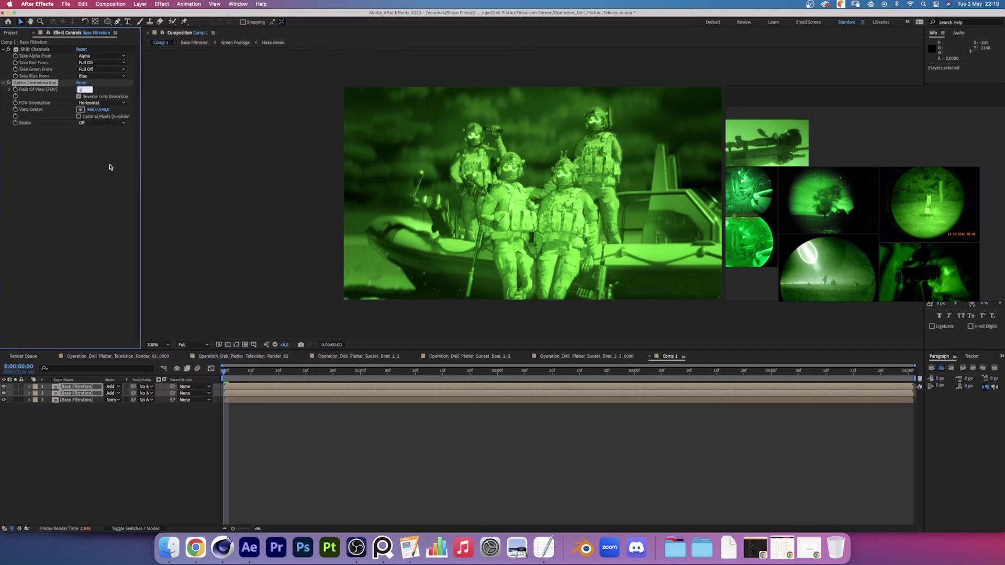
click(16, 32)
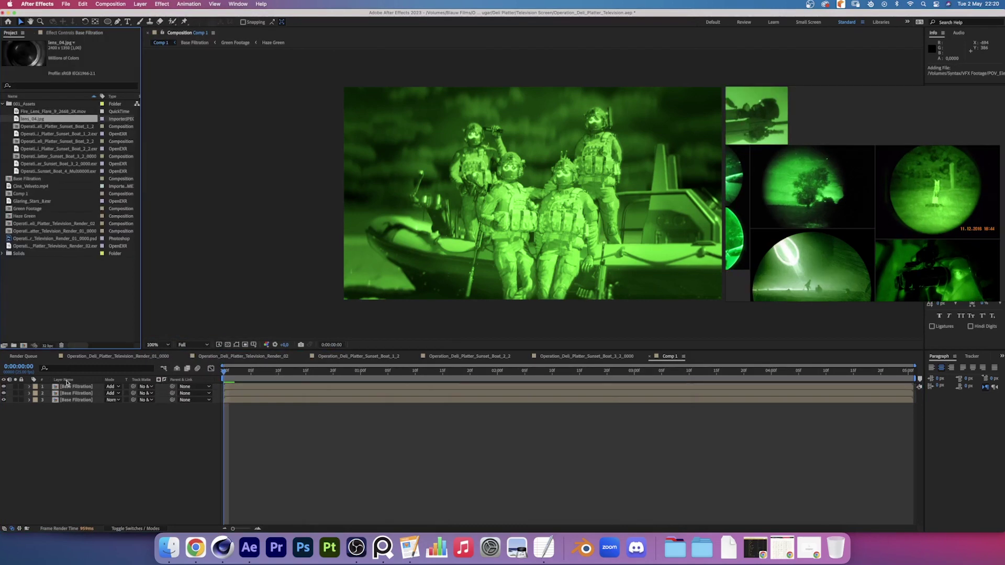
click(70, 387)
key(super+d)
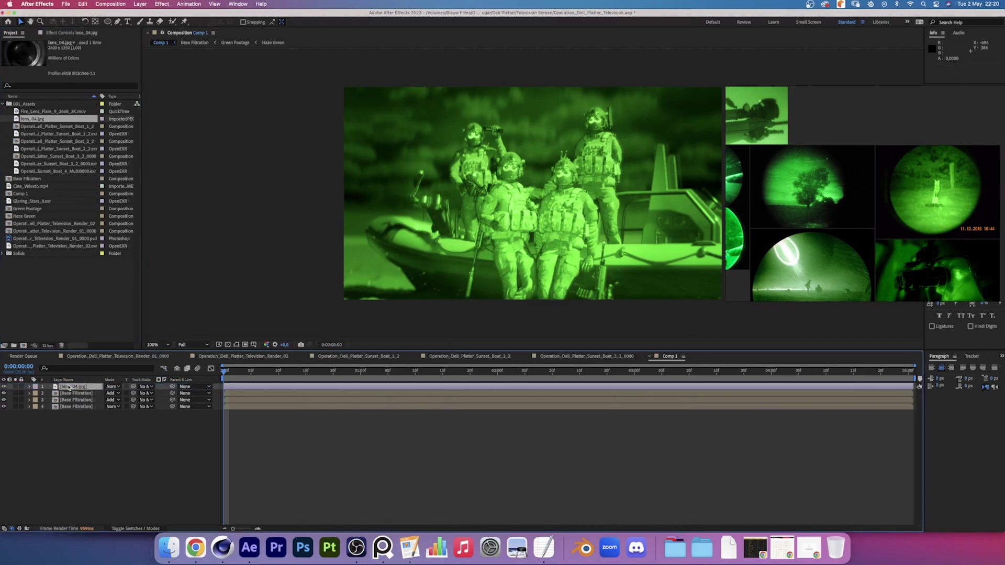
key(alt+super+slash)
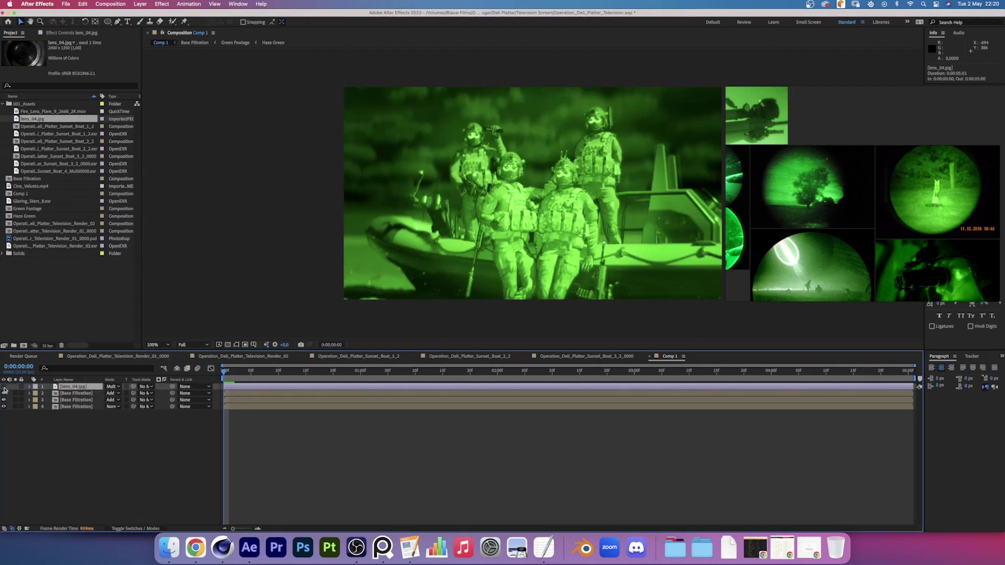
Step: Give the lens layer an inverted elliptical mask and a darkening Curves adjustment
double_click(158, 22)
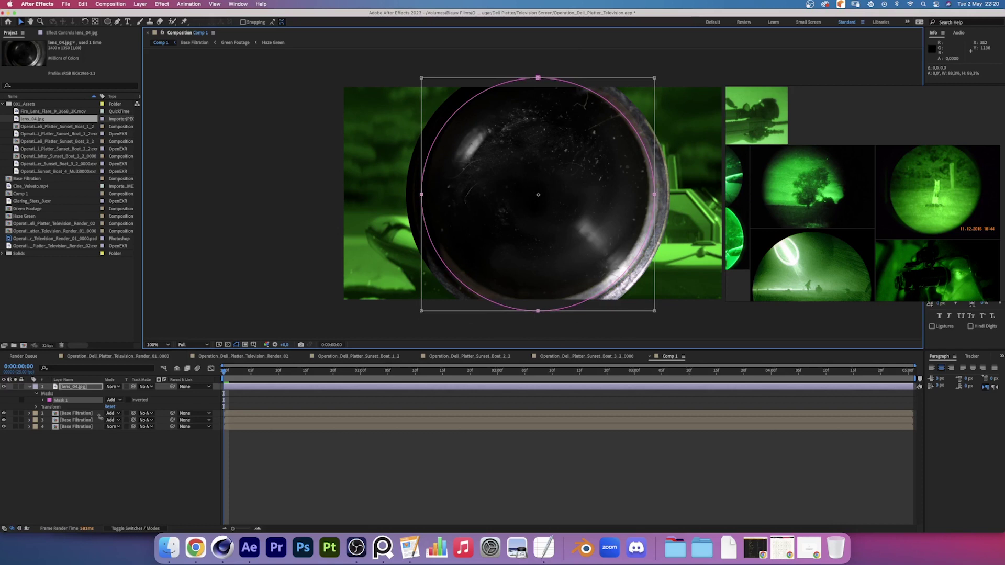
click(128, 393)
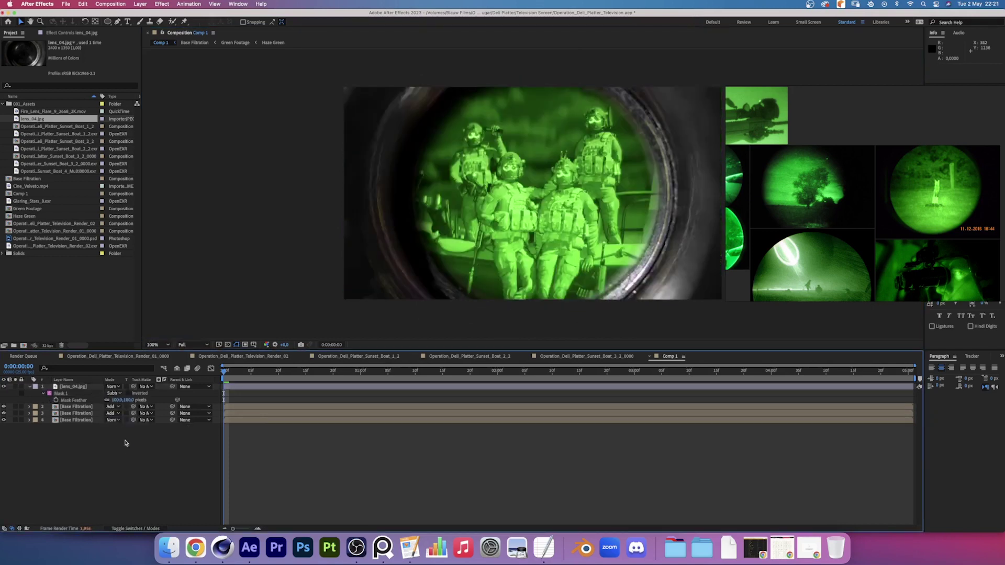
click(33, 393)
click(162, 4)
click(205, 98)
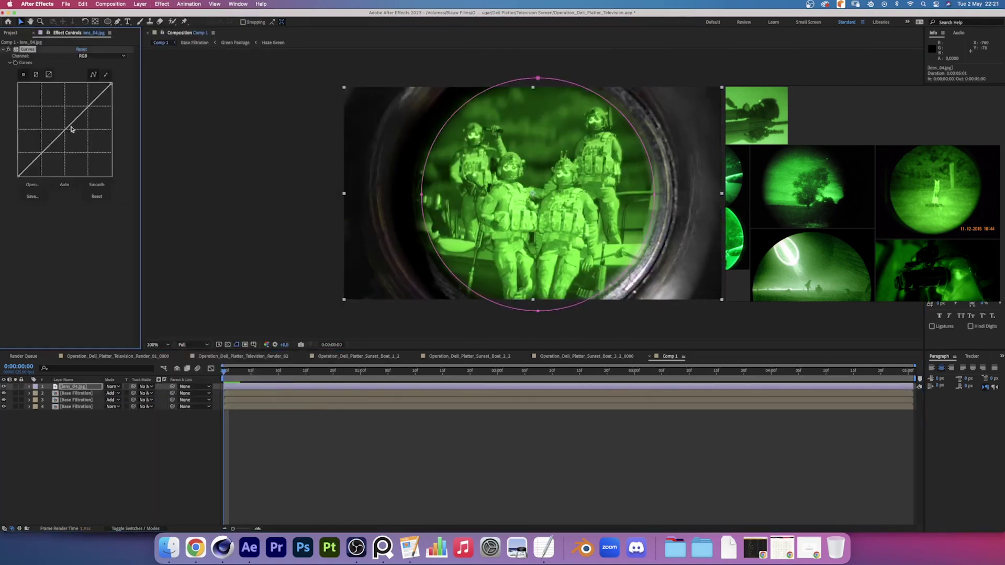
drag(71, 130, 83, 152)
click(79, 389)
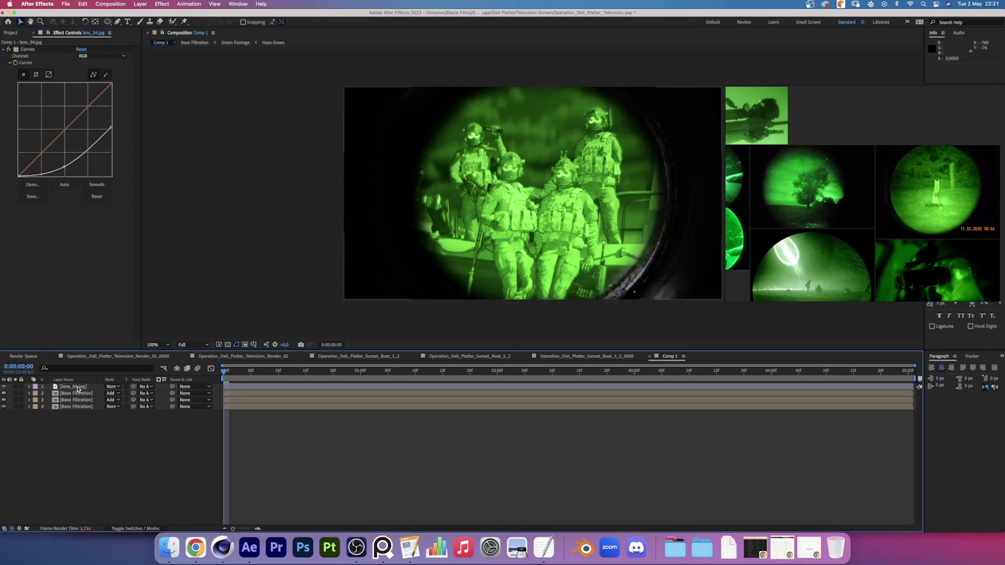
Step: Adjust the lens overlay mask's feather inside the Base Filtration composition
double_click(78, 388)
click(78, 407)
key(m)
key(m)
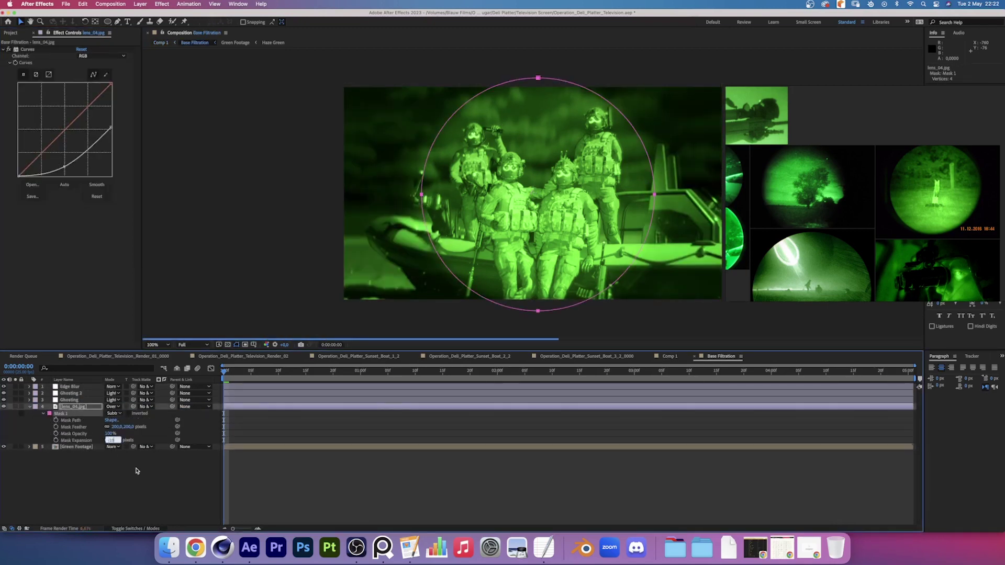
click(136, 472)
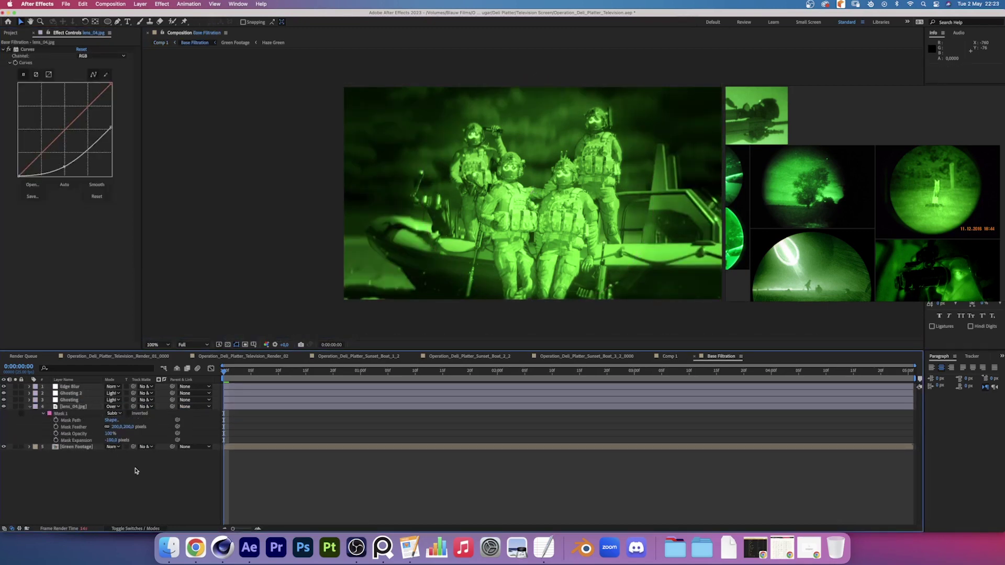
click(79, 406)
key(f)
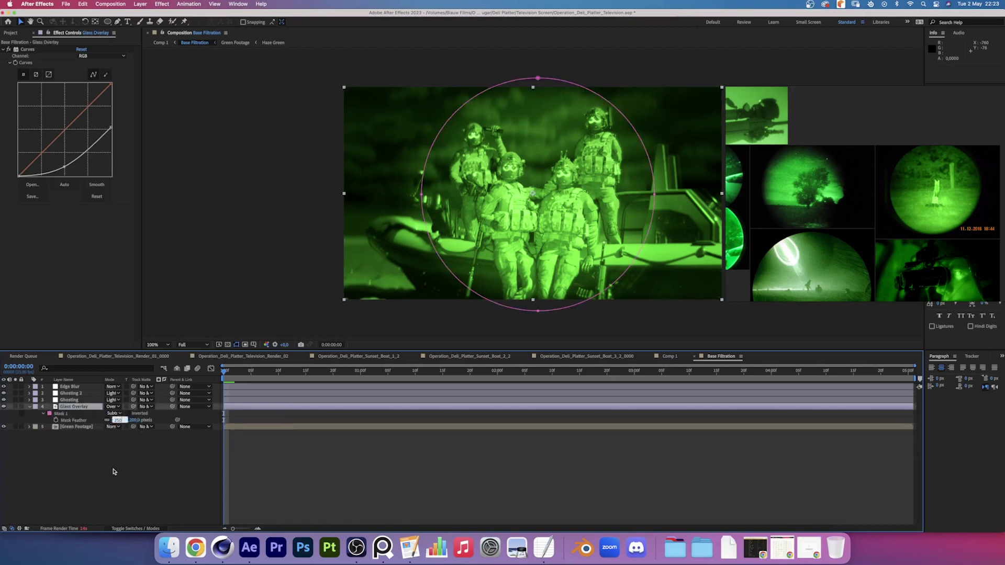
Step: Back in Comp 1, reset the lens layer's curve and set its blend mode to Screen
click(668, 356)
click(74, 387)
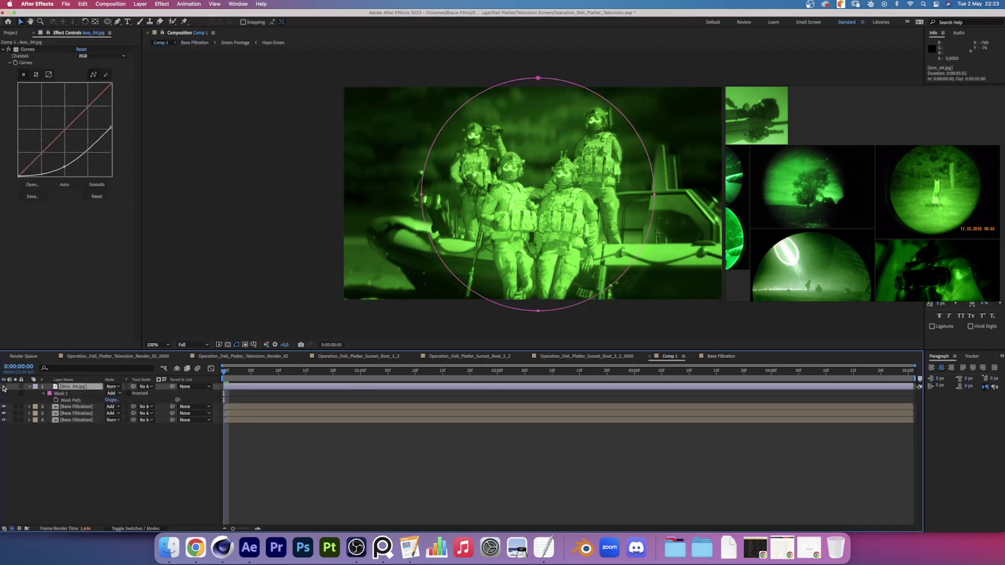
click(111, 387)
click(47, 122)
click(81, 49)
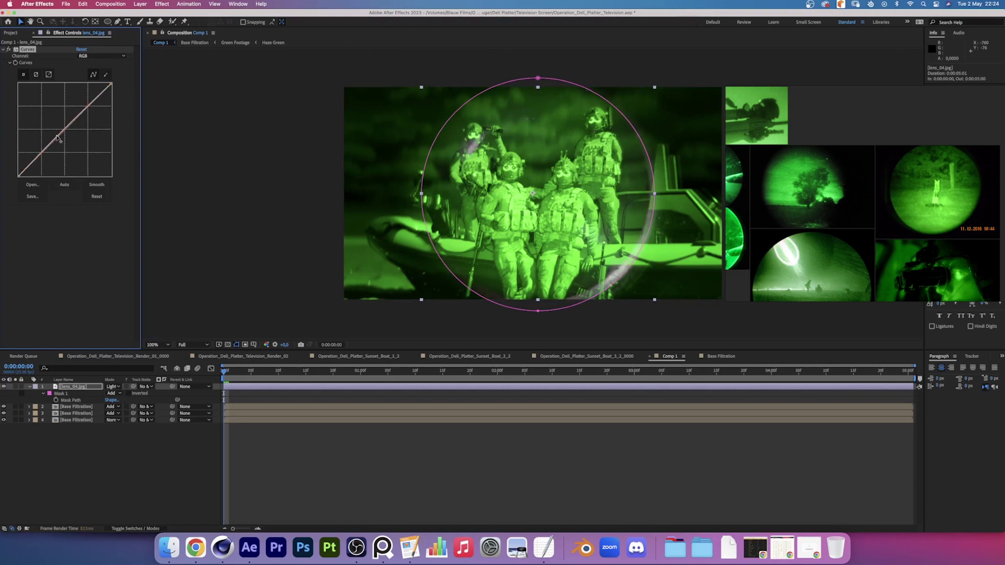
click(112, 388)
click(126, 235)
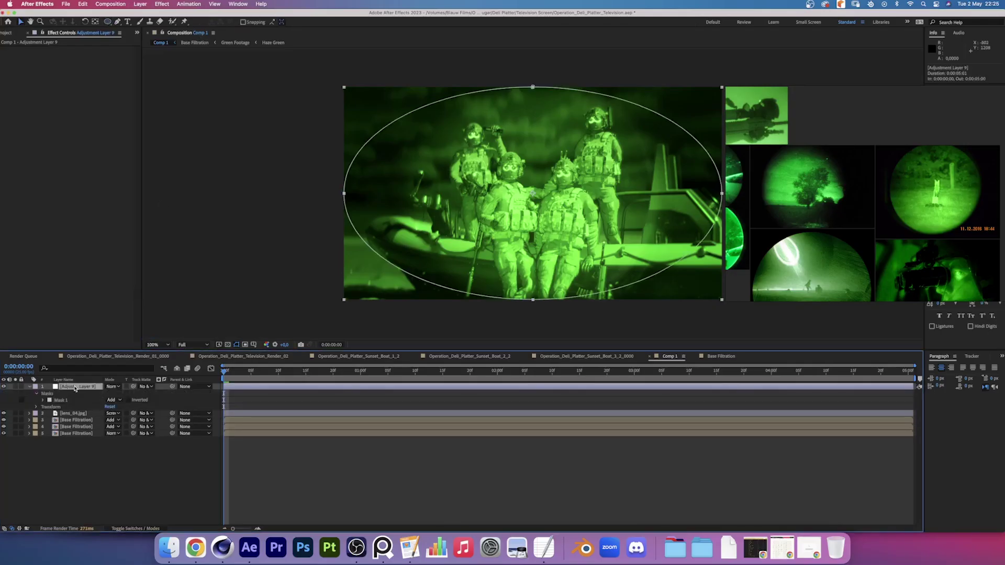
Step: Name the adjustment layer Edge Fade, feather its mask, and set the mask to Subtract
key(Return)
text(Edge Fa)
text(de)
key(Return)
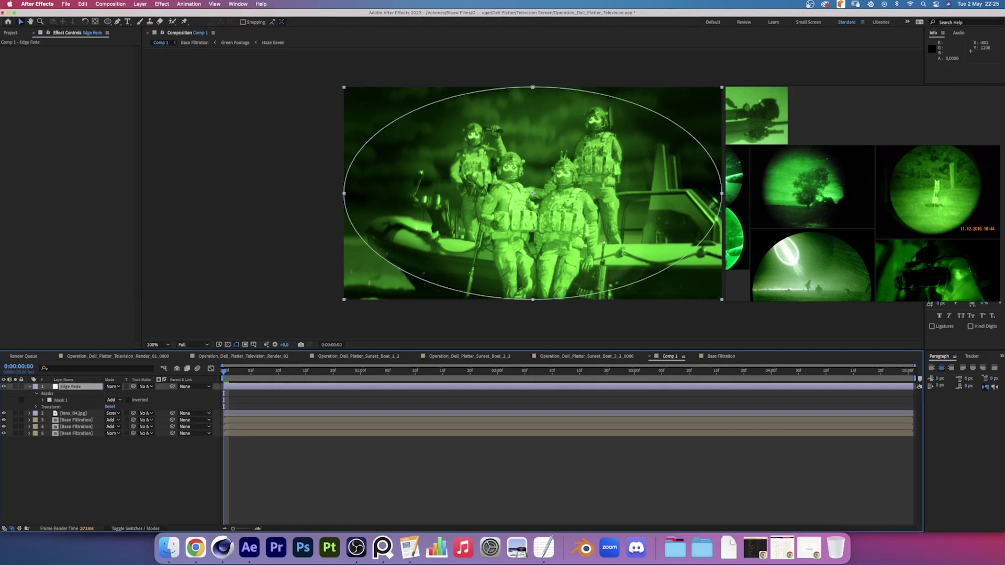
key(f)
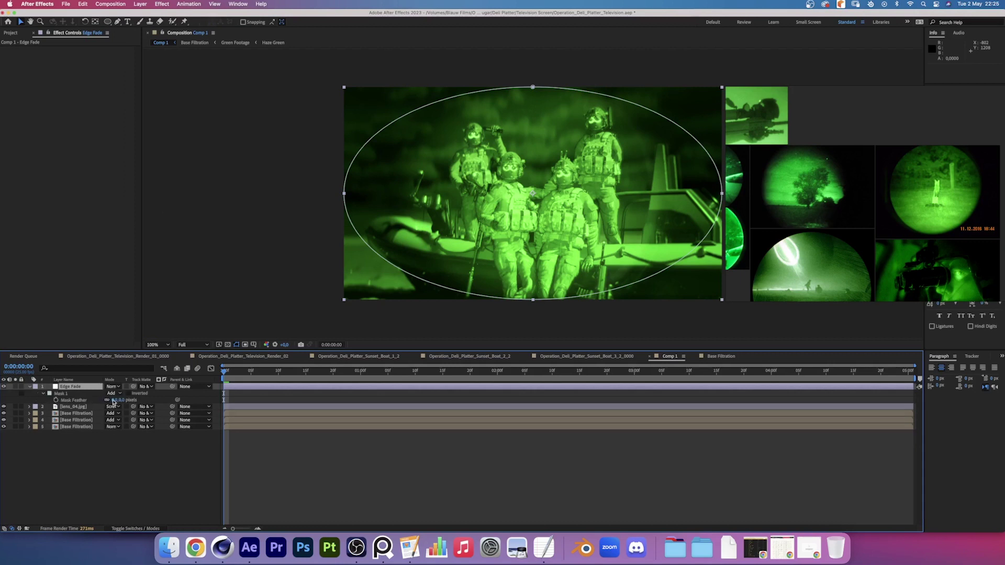
click(115, 401)
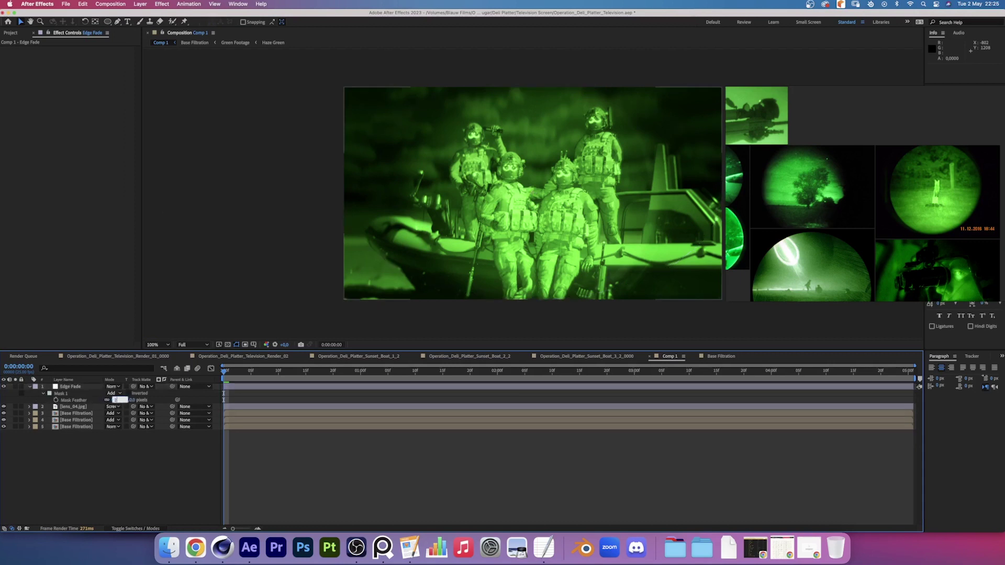
key(Return)
click(119, 393)
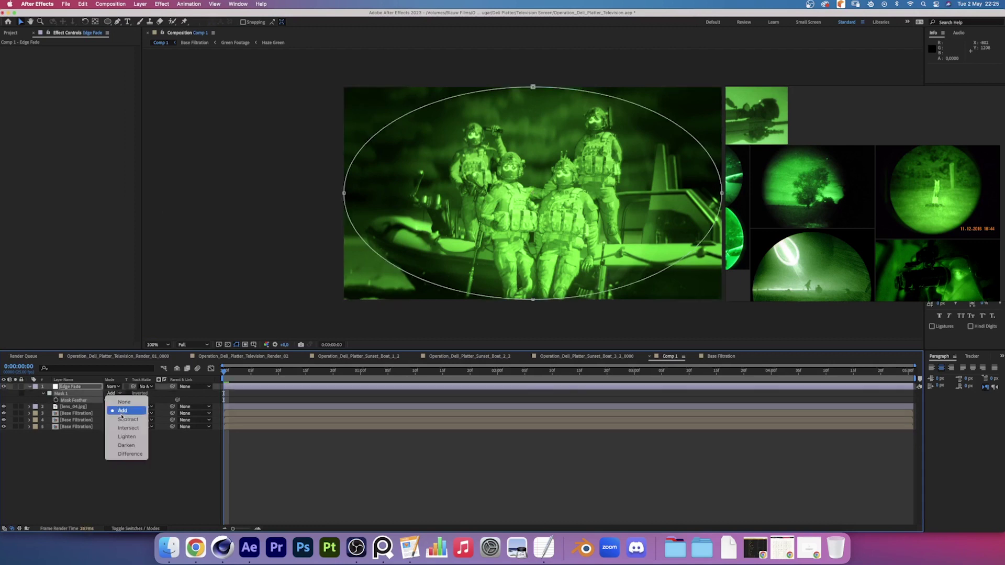
click(127, 412)
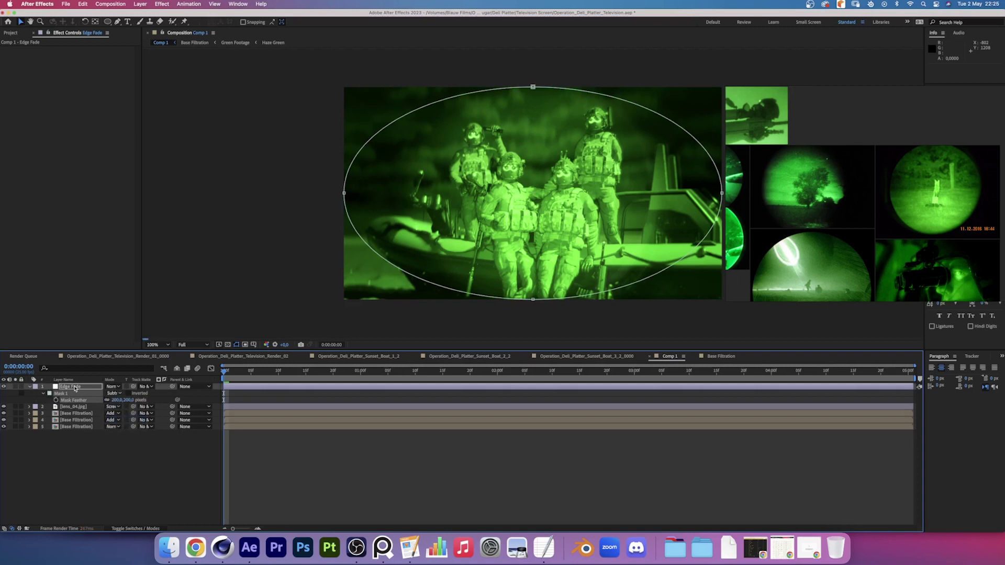
Step: Add CC Radial Blur to Edge Fade with Type Fading Zoom and Amount 10
click(161, 4)
click(291, 97)
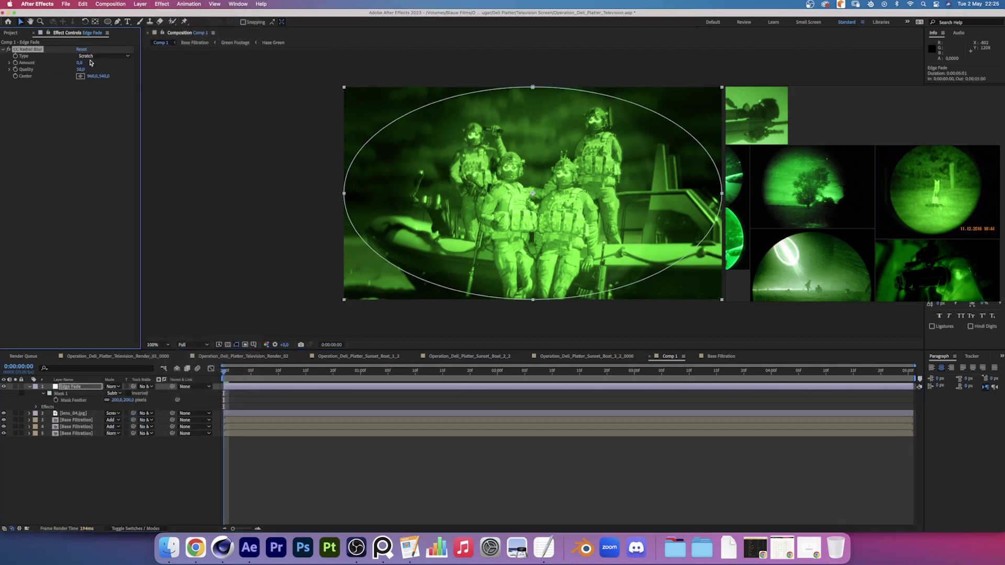
click(102, 56)
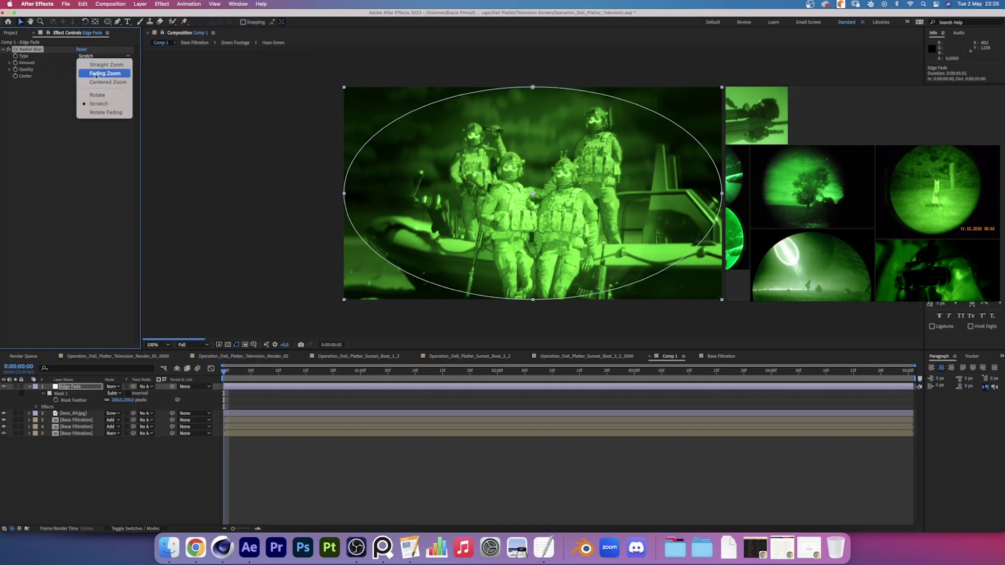
click(96, 76)
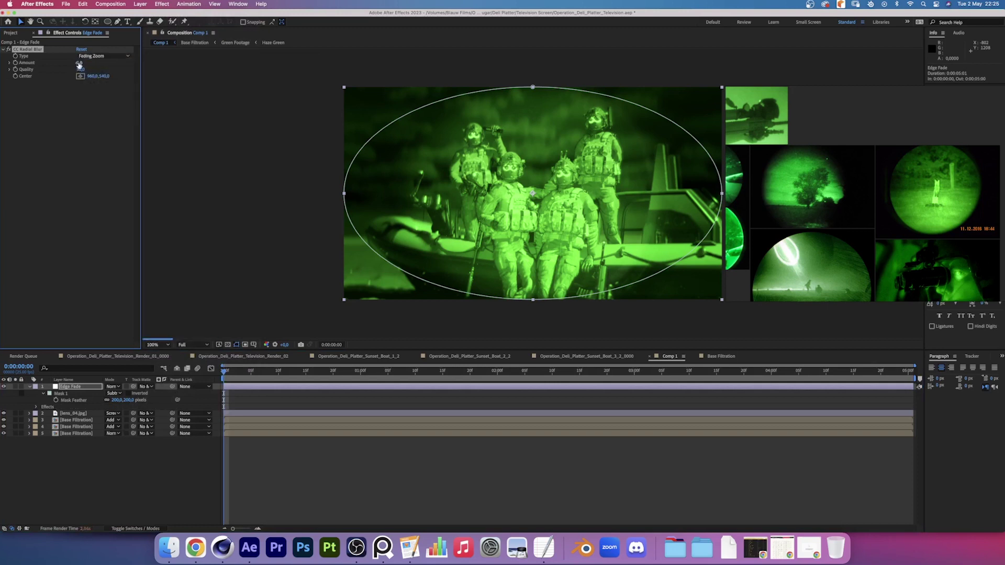
click(79, 62)
text(0)
key(Return)
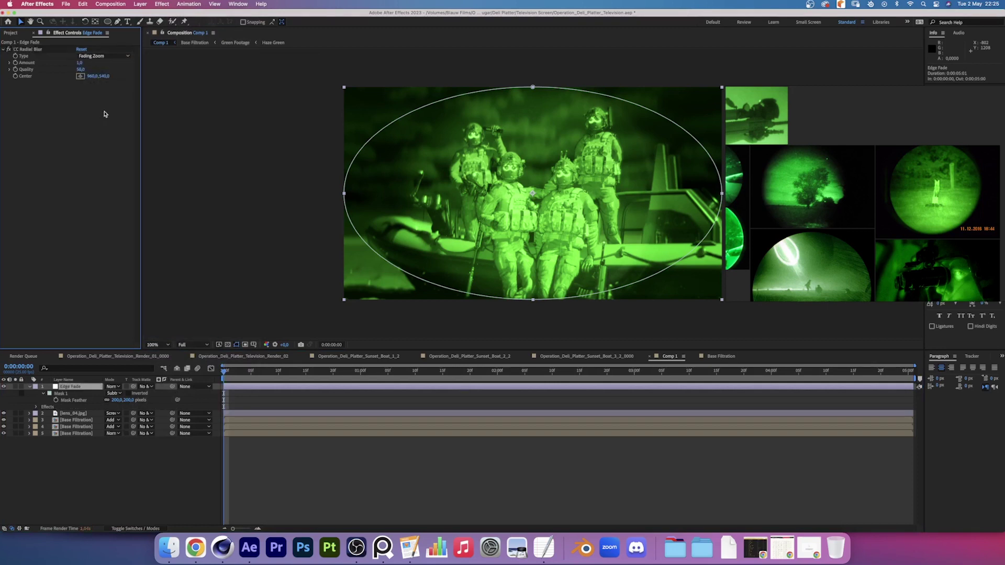
click(79, 63)
key(Return)
click(140, 4)
mouse_move(140, 15)
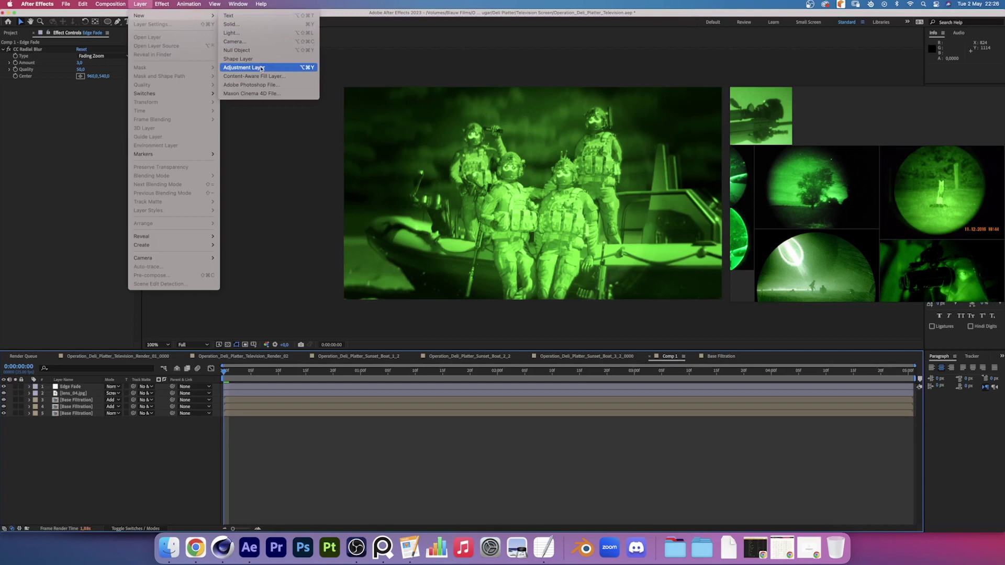
Step: Add an adjustment layer with a frame-sized ellipse mask, corner vertices, narrowed inward
click(243, 68)
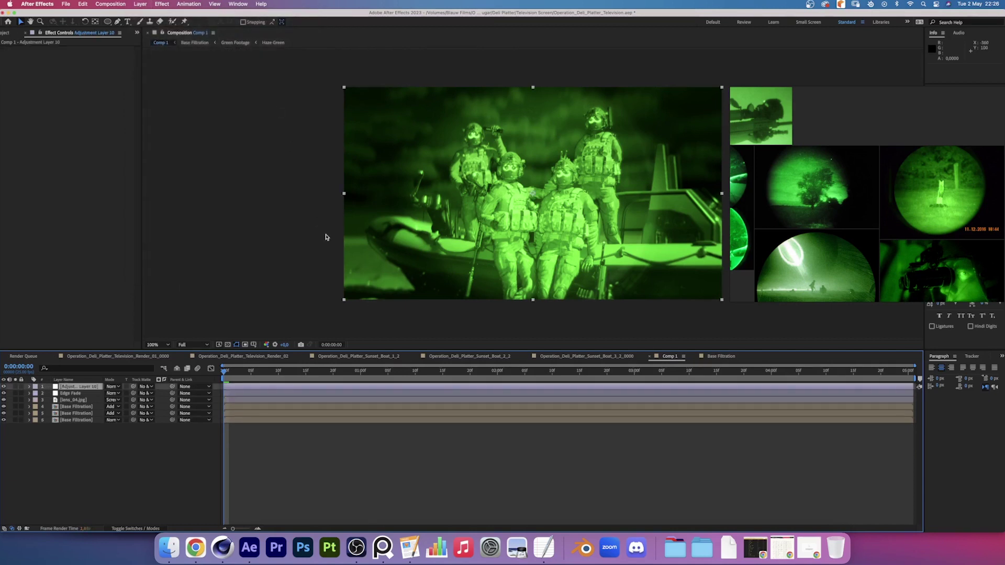
double_click(110, 23)
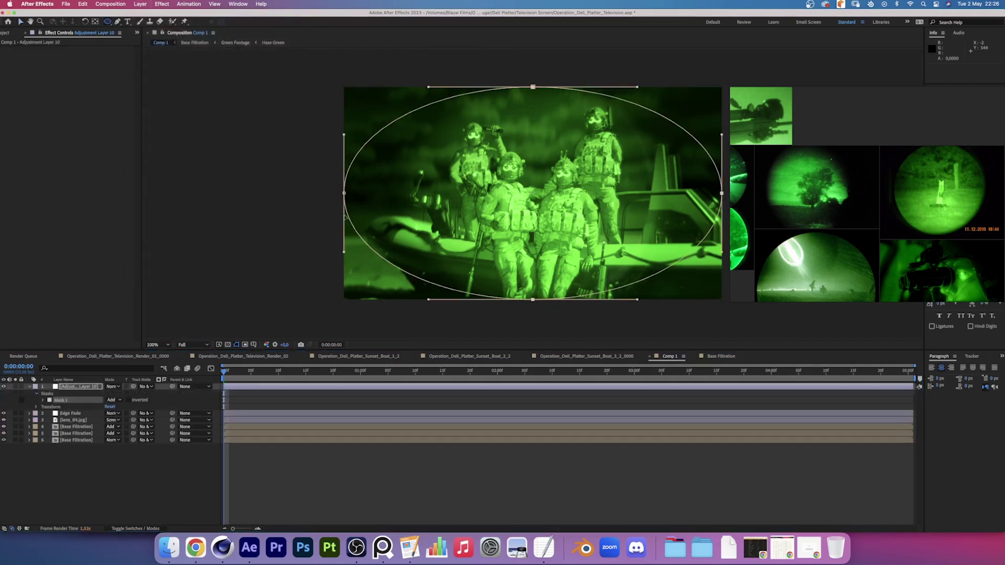
click(344, 252)
click(344, 138)
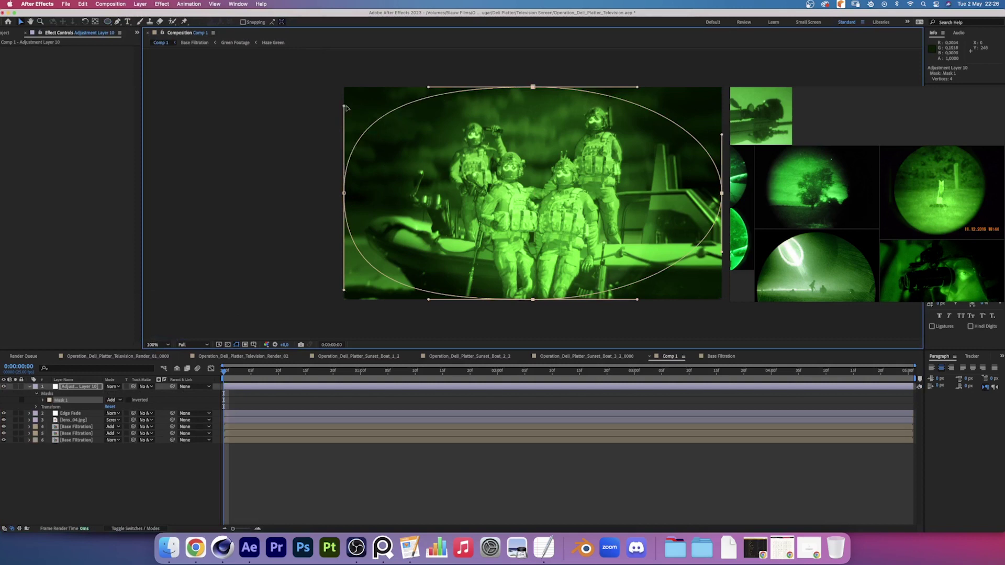
click(720, 259)
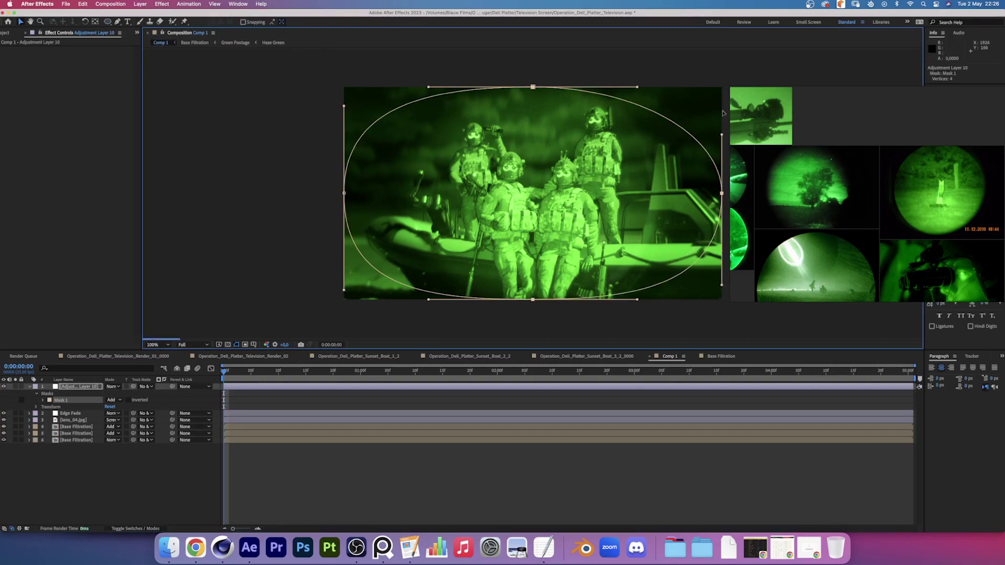
click(720, 137)
mouse_move(344, 193)
mouse_down()
mouse_move(389, 198)
mouse_move(379, 198)
mouse_up()
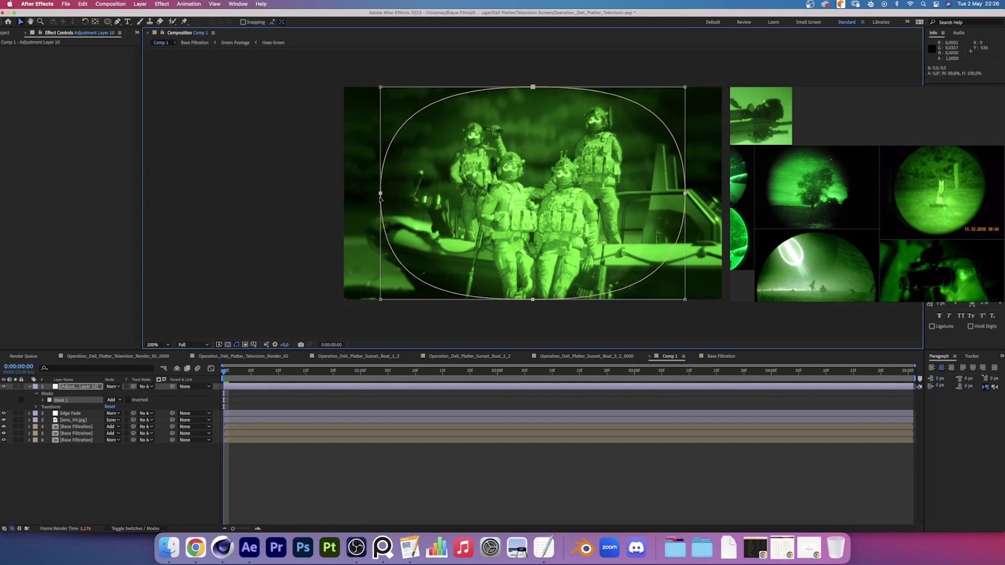
Step: Set the mask to Subtract with feather, add Camera Lens Blur and Exposure, lowering Gamma
click(114, 401)
click(123, 427)
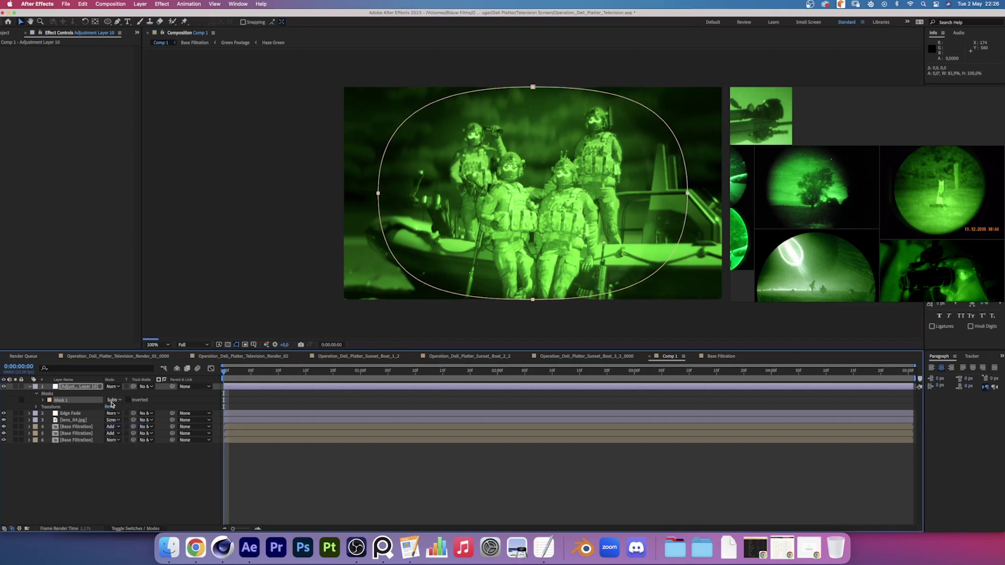
key(f)
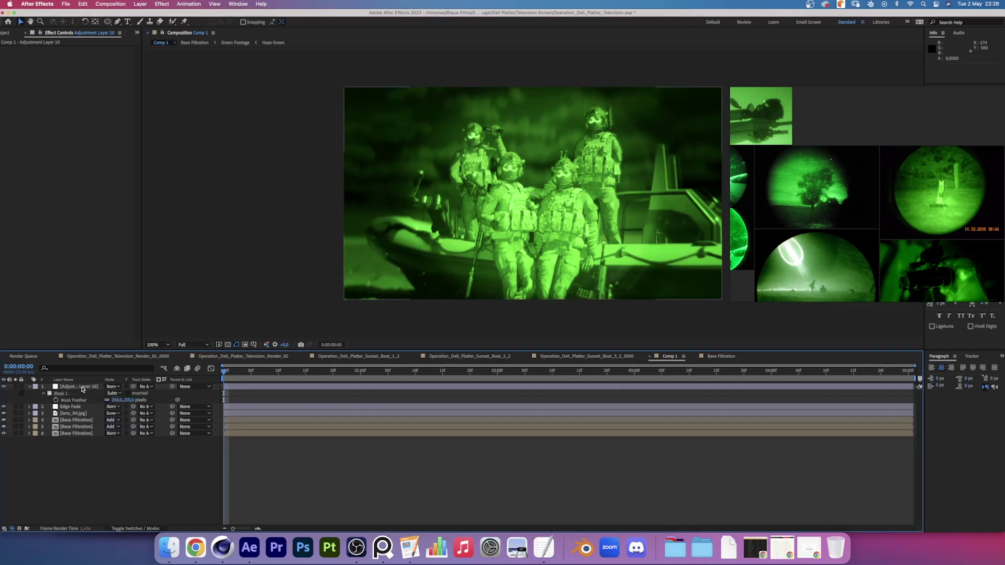
double_click(65, 61)
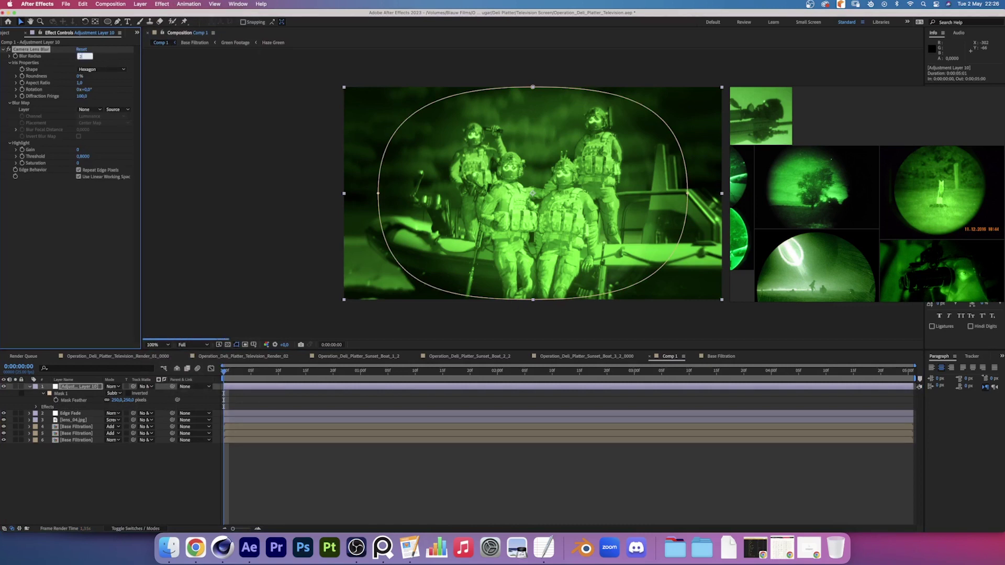
click(162, 4)
mouse_move(174, 98)
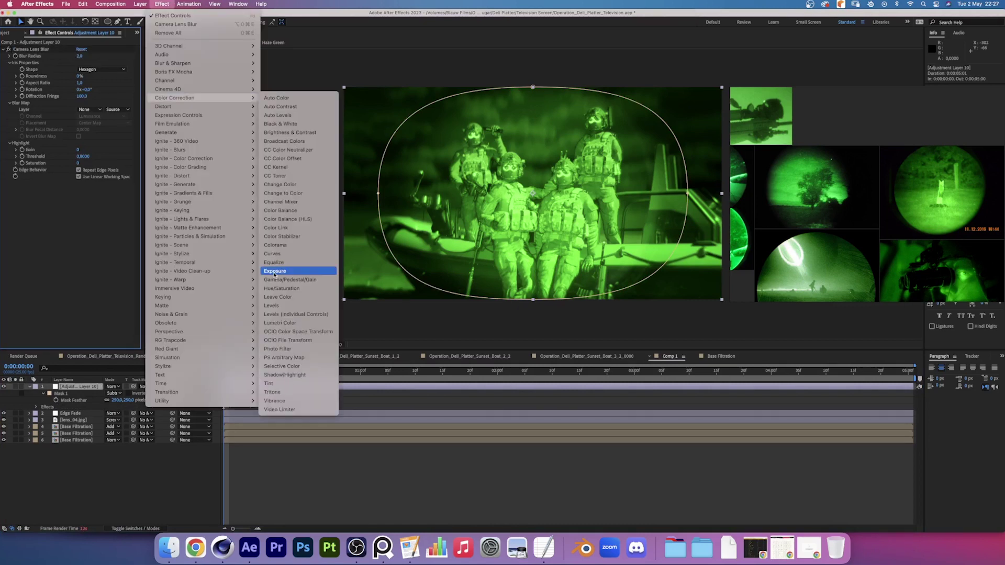
click(275, 272)
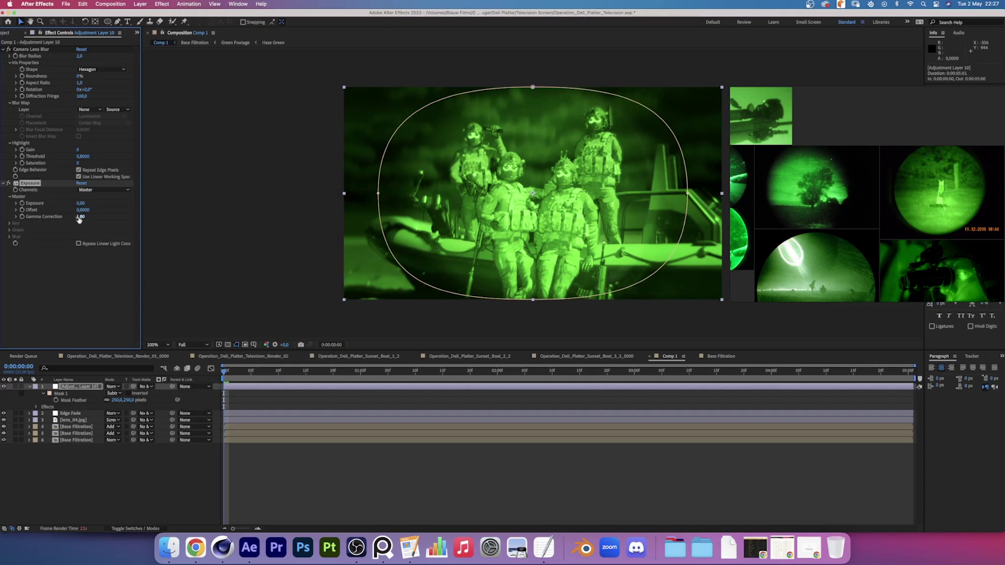
click(130, 468)
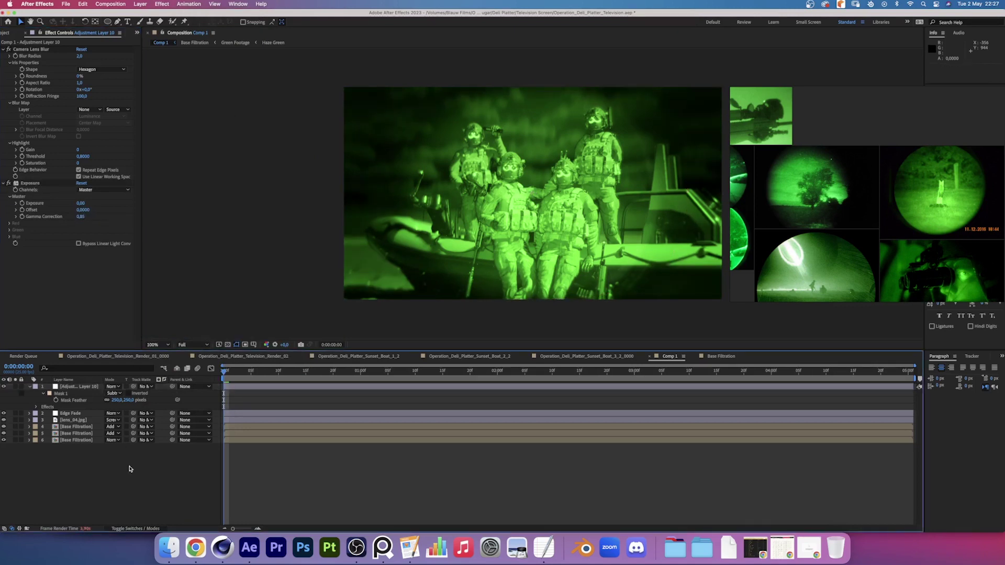
drag(79, 216, 110, 223)
click(151, 453)
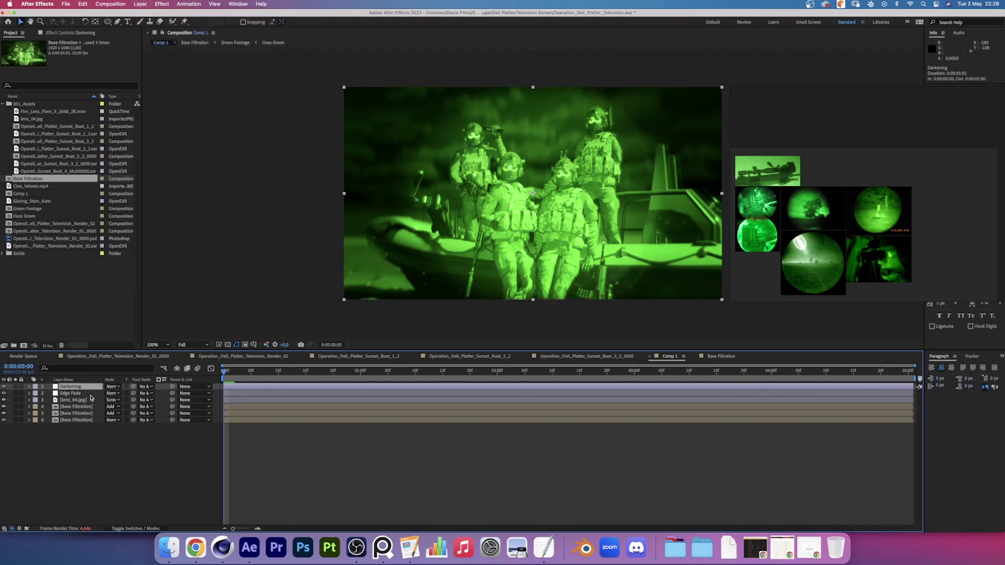
Step: Add a CC adjustment layer with Levels, raising Input Black slightly
key(ctrl+alt+y)
click(163, 4)
mouse_move(175, 97)
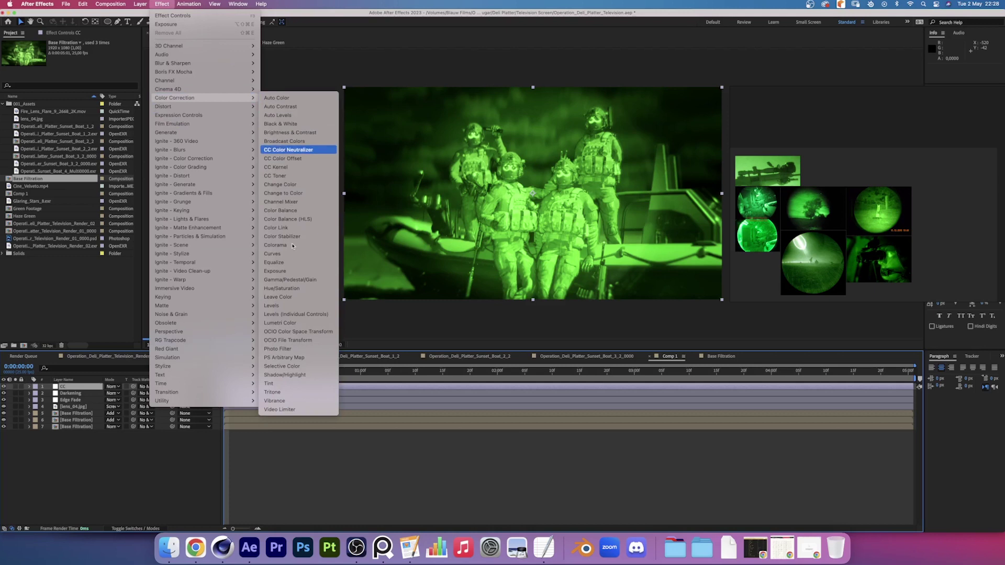
click(289, 306)
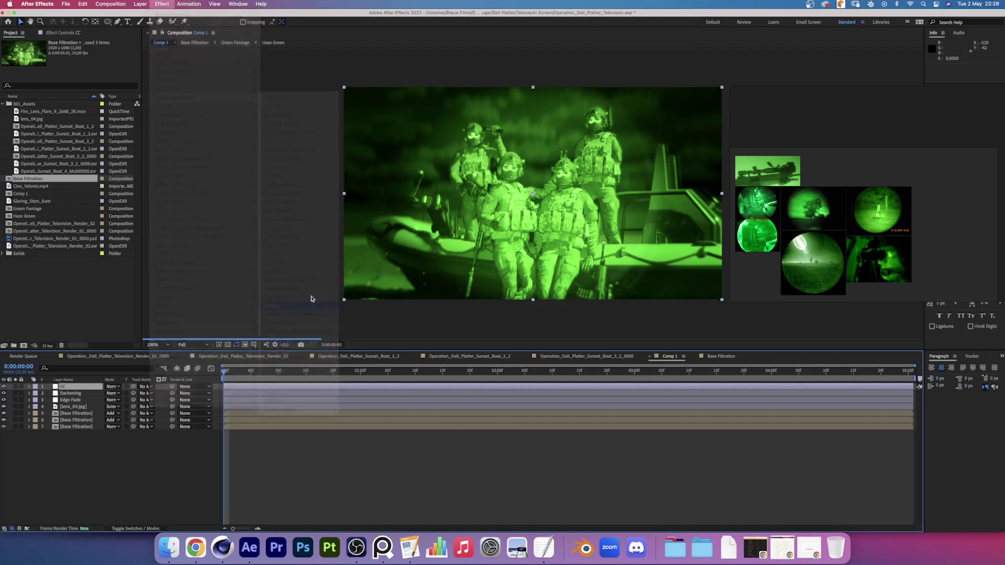
drag(26, 96, 27, 95)
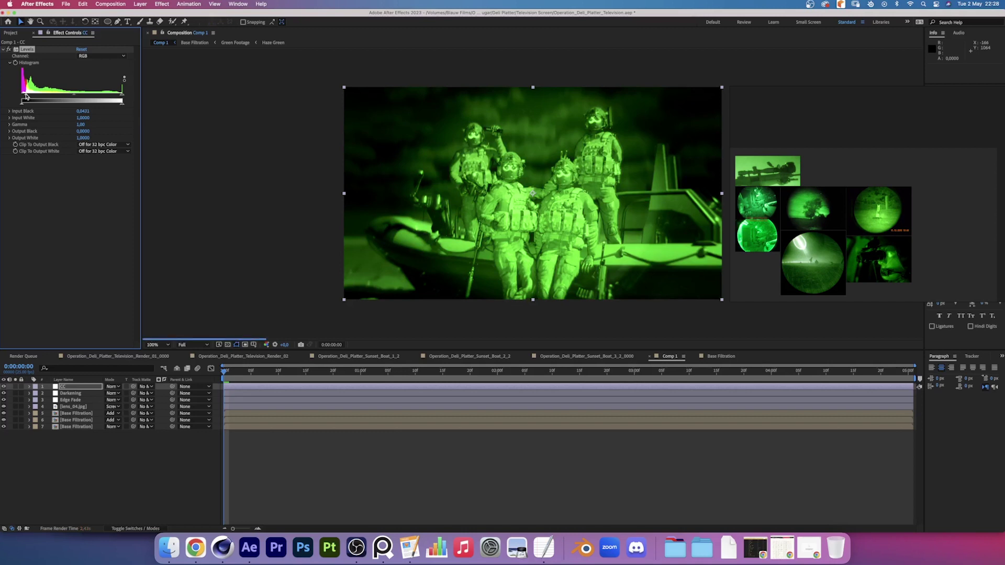
click(15, 33)
Step: Import the A7SII digital noise clips from Finder and place one atop Comp 1
click(169, 547)
double_click(440, 451)
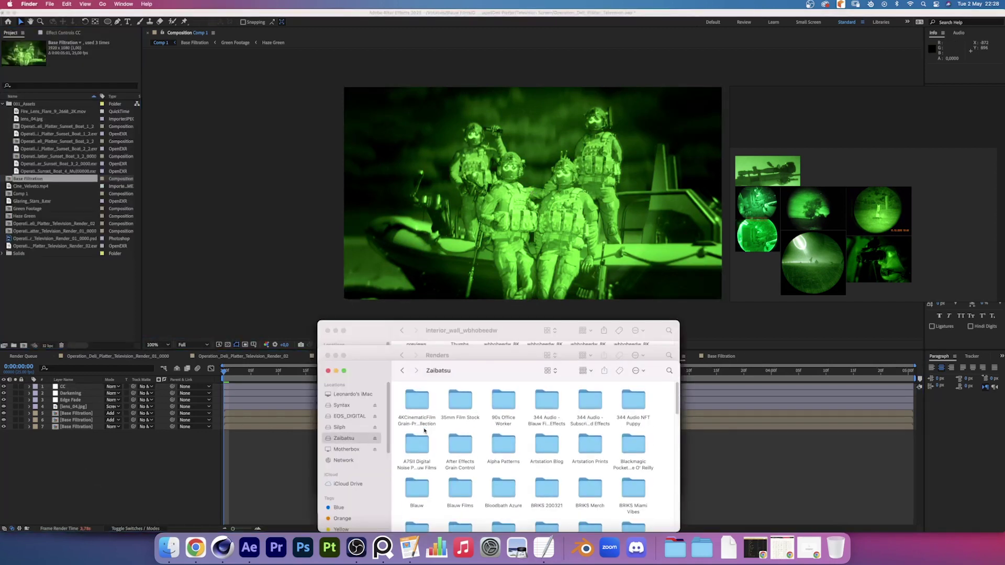
double_click(580, 408)
drag(55, 118, 68, 383)
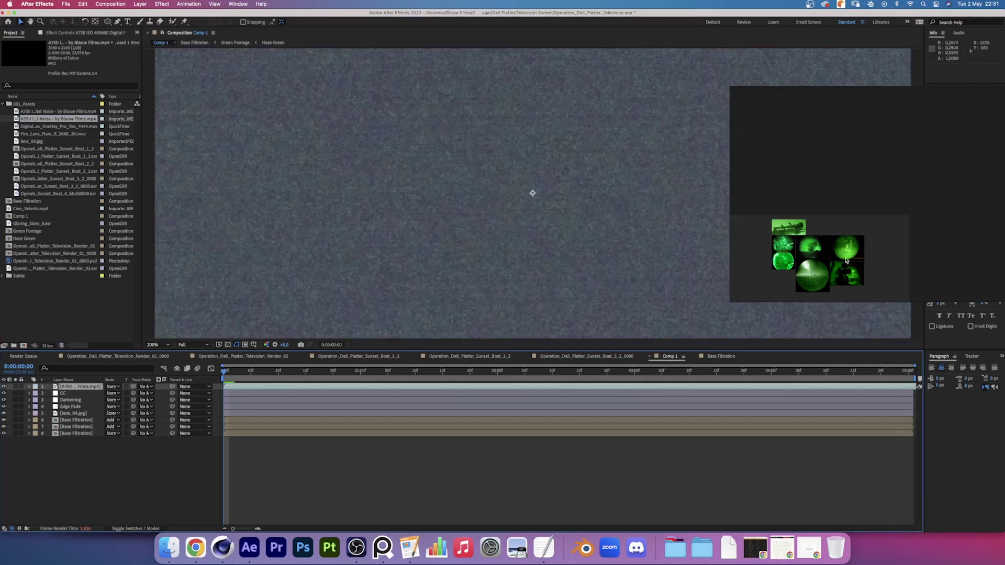
key(period)
Step: Set the A7SII noise layer to Soft Light and brighten it with a raised Curves point
click(88, 388)
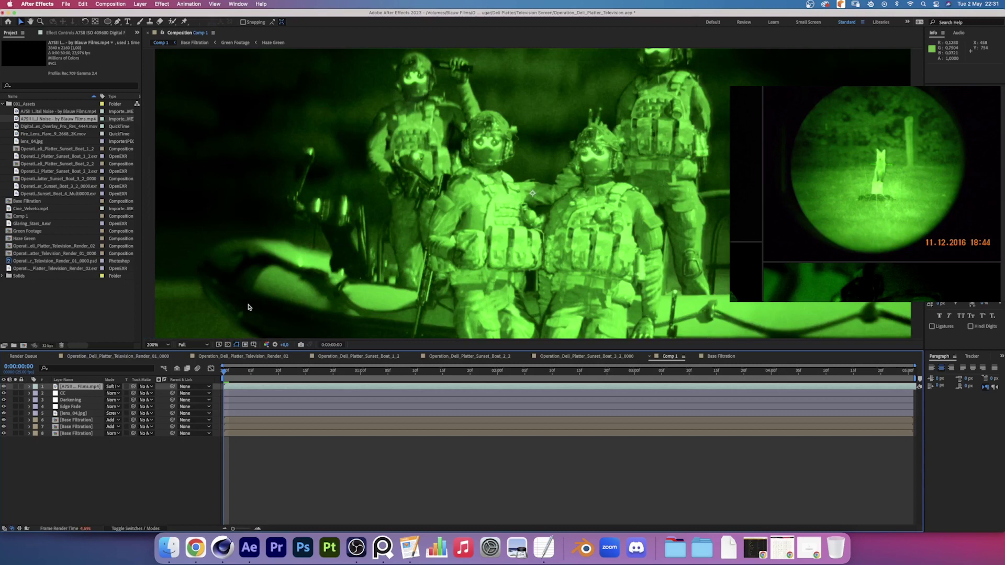
click(4, 389)
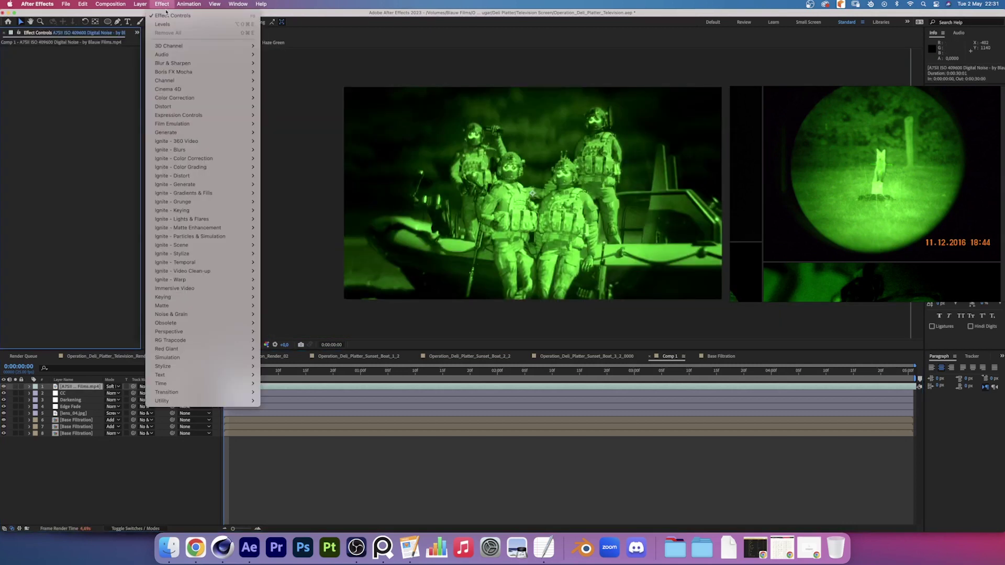
click(273, 253)
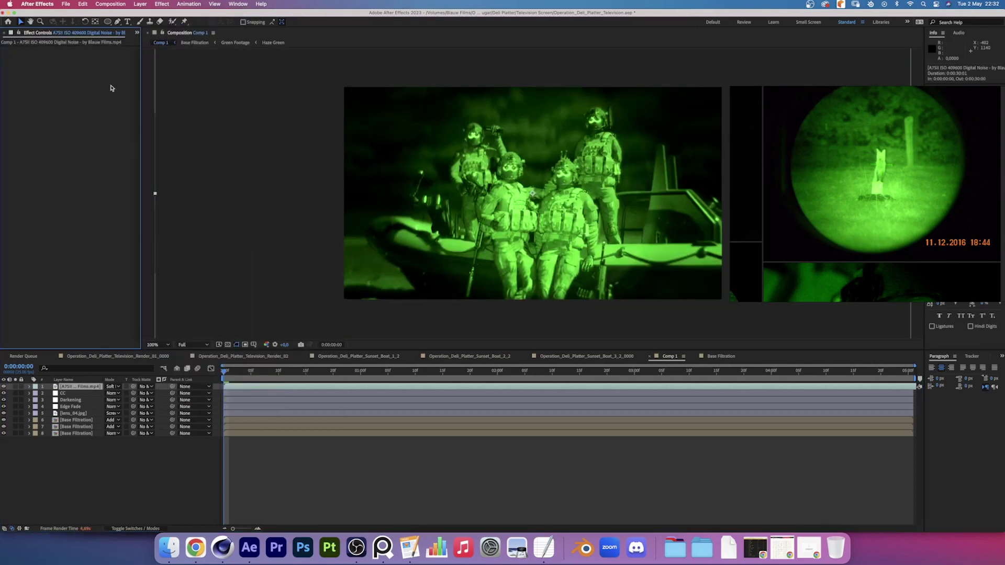
drag(94, 98, 102, 85)
key(ctrl+shift+h)
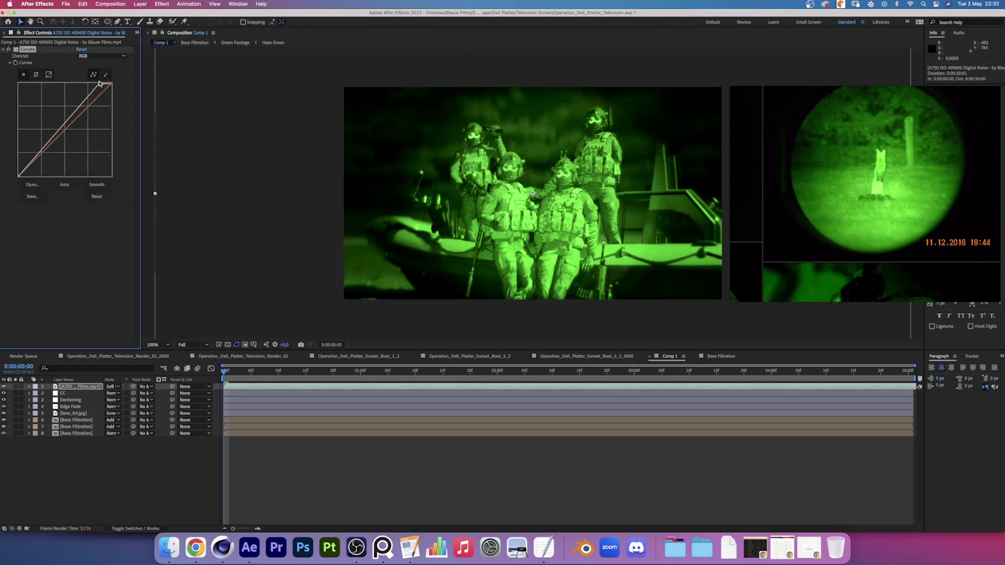
drag(101, 87, 93, 85)
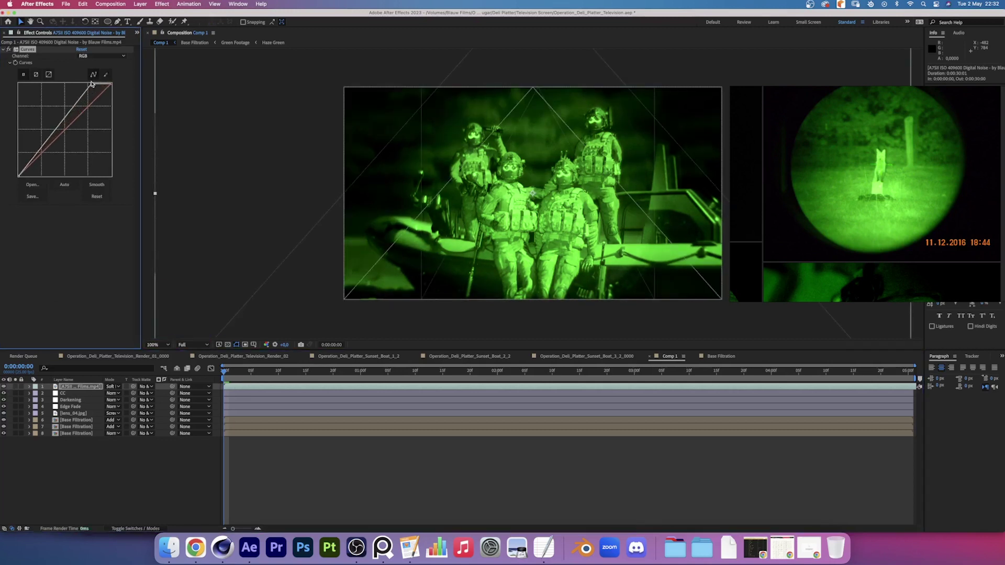
key(ctrl+0)
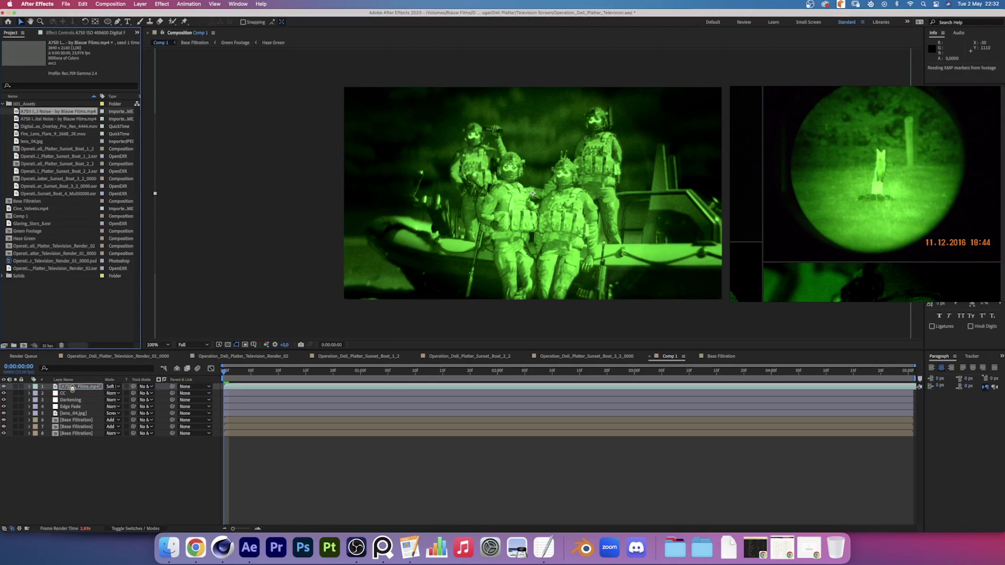
Step: Blend the second noise layer into the footage and brighten it with Curves
click(88, 358)
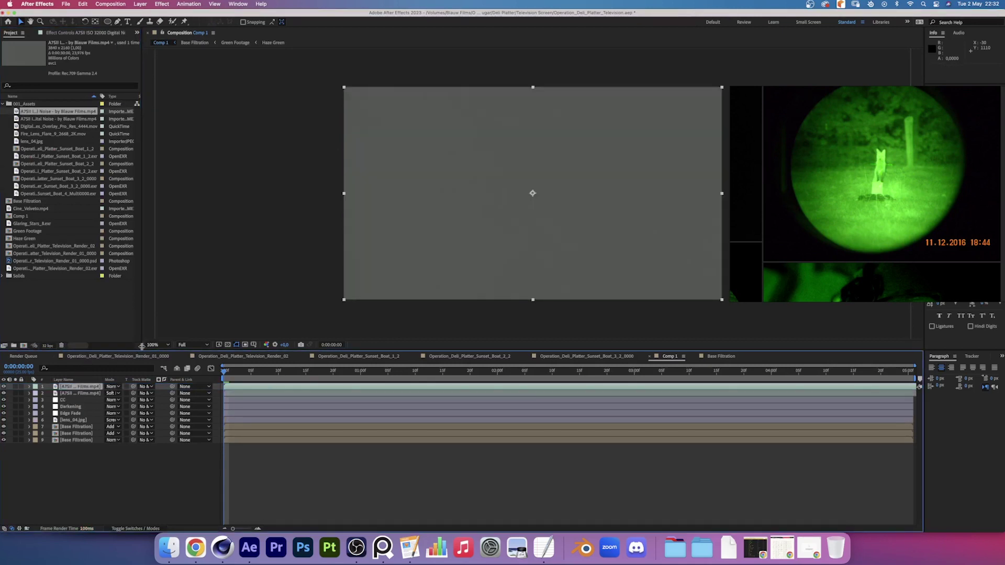
click(114, 388)
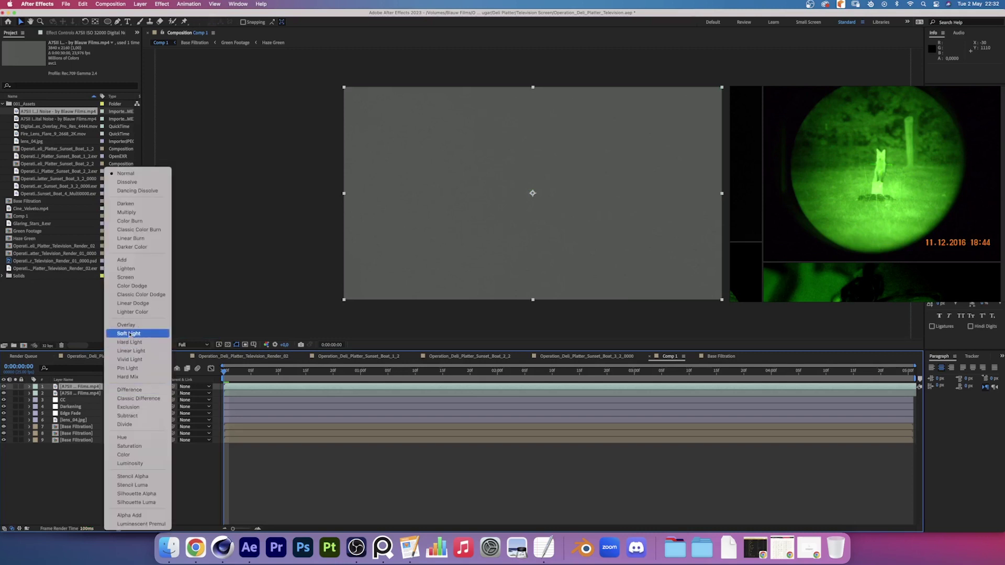
click(138, 342)
key(cmd+alt+shift+e)
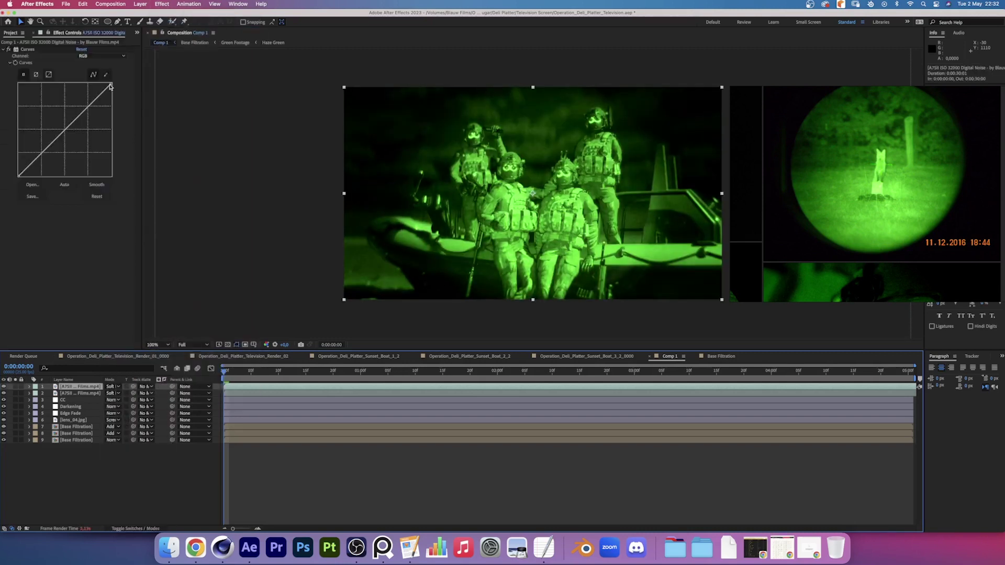
drag(93, 81, 88, 85)
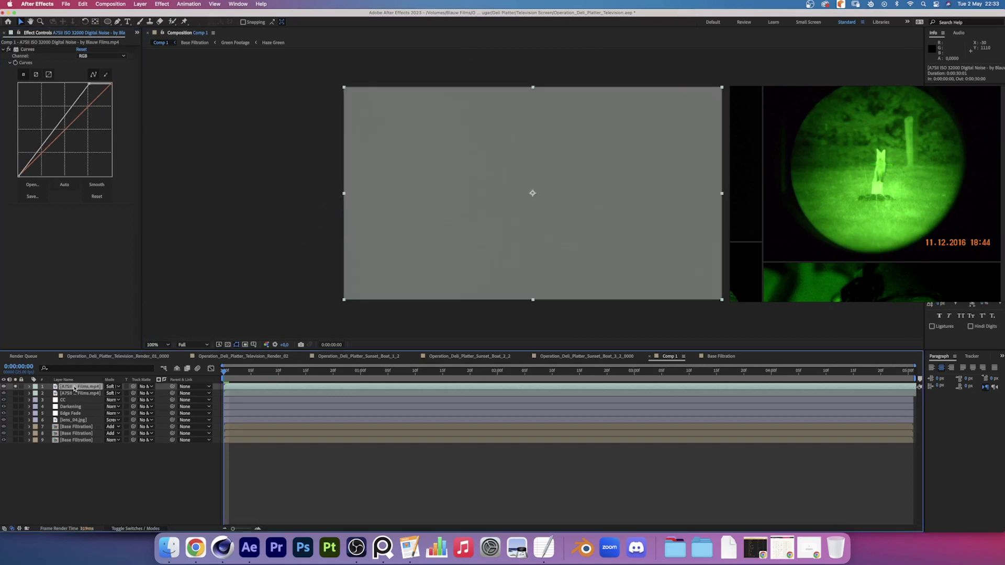
Step: Duplicate the noise layer and crush it with Levels by raising the black point
key(cmd+d)
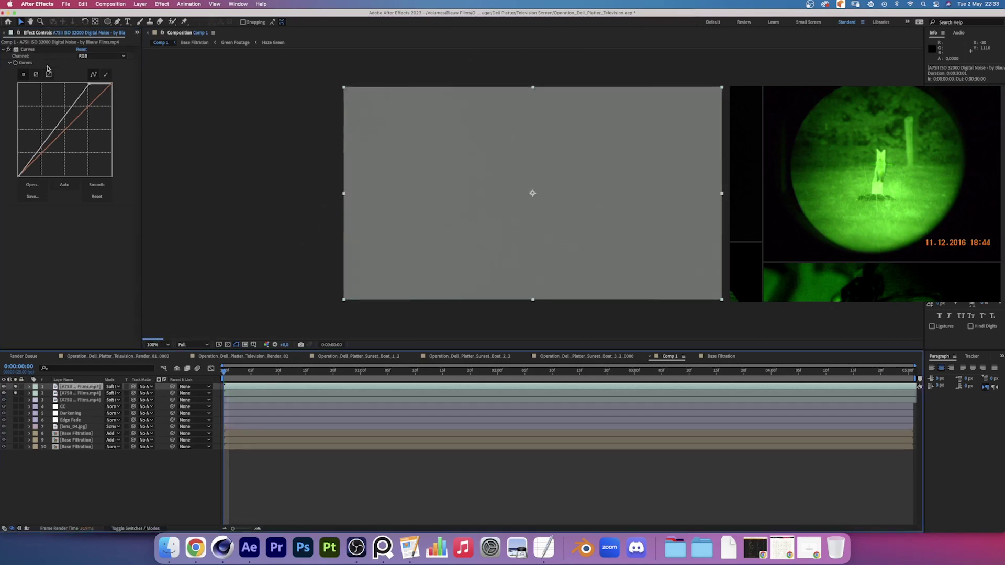
click(162, 4)
mouse_move(175, 98)
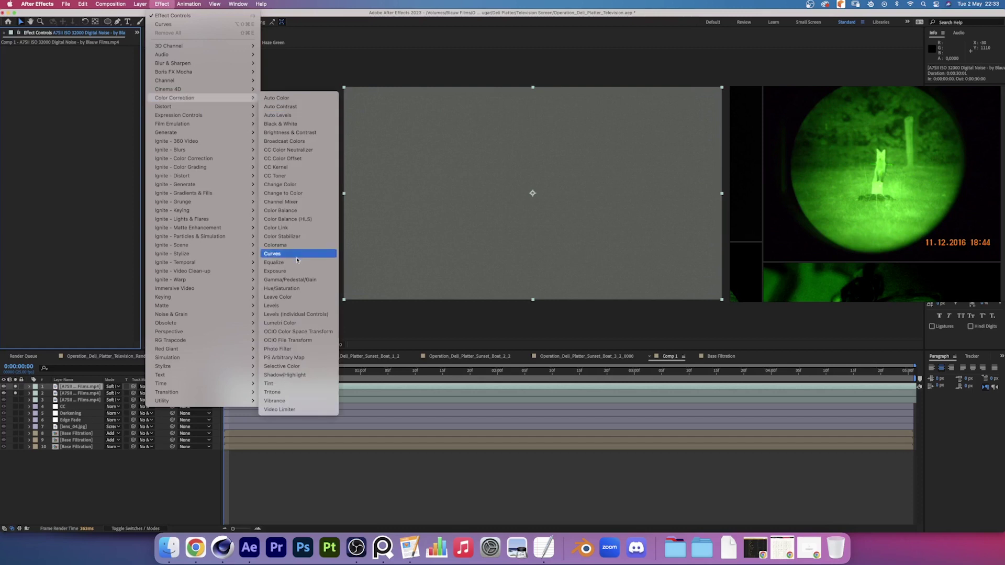
click(289, 306)
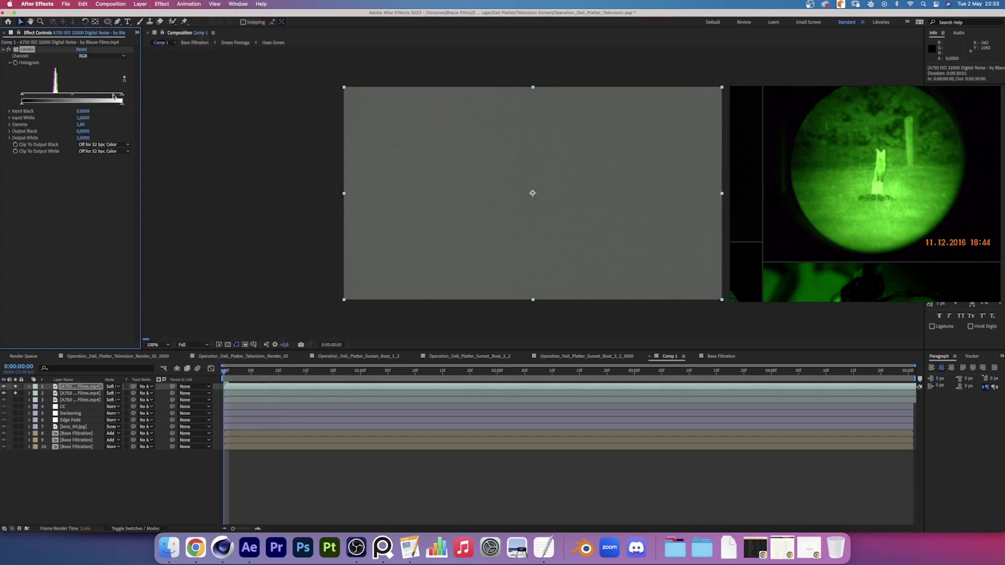
drag(26, 97, 57, 97)
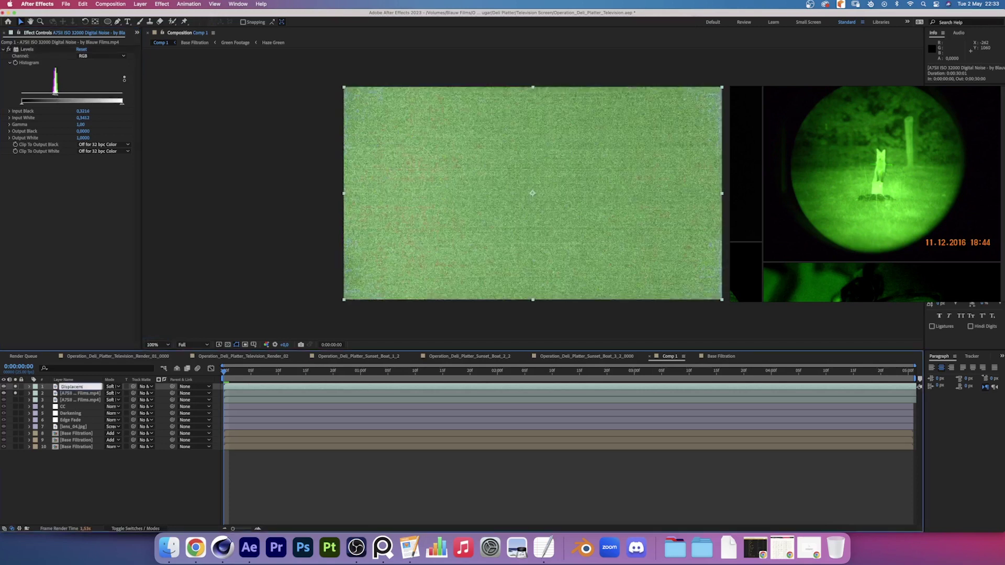
Step: Move the high-contrast noise layer to third in the stack and add an adjustment layer
click(75, 387)
drag(71, 388, 72, 405)
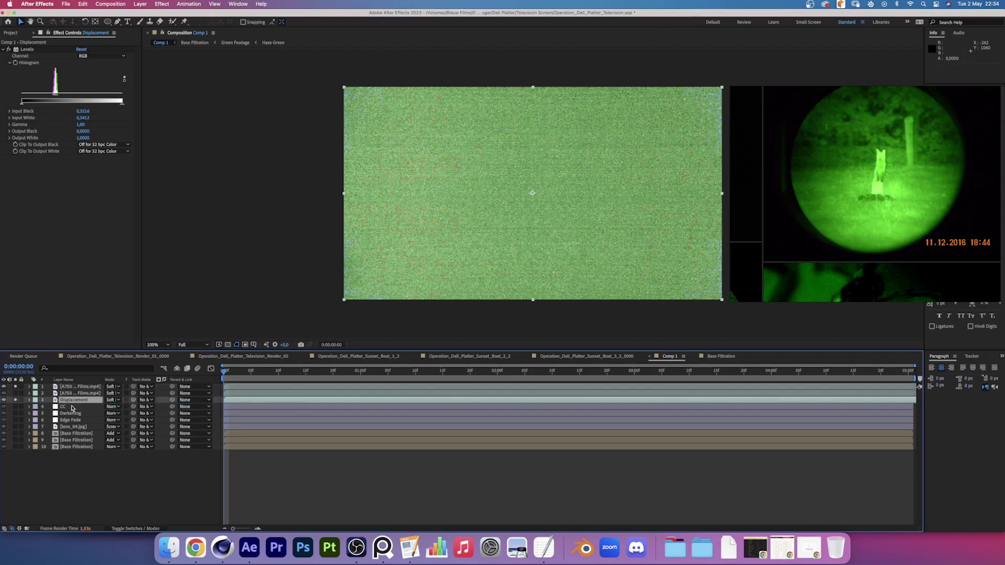
click(78, 407)
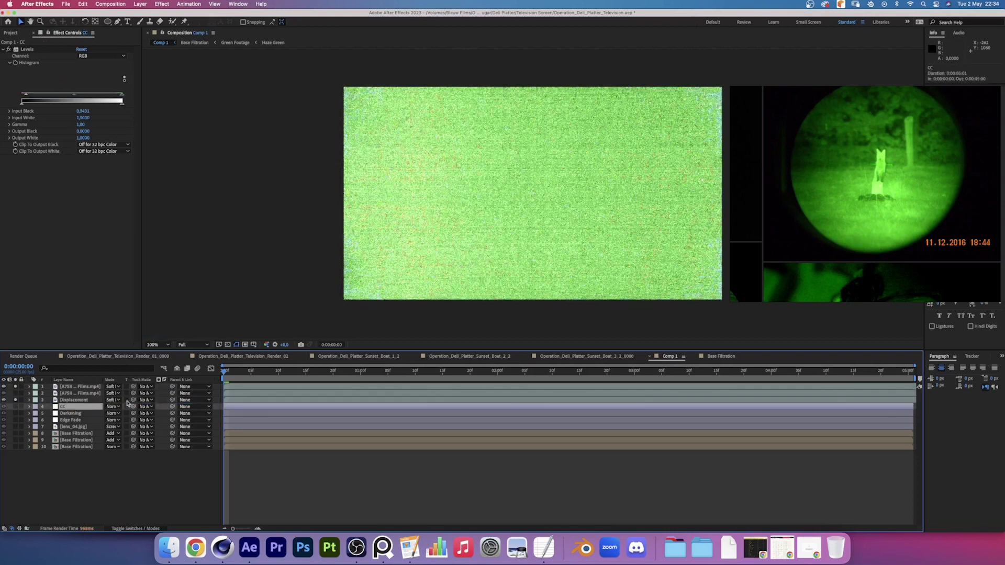
click(140, 4)
click(243, 68)
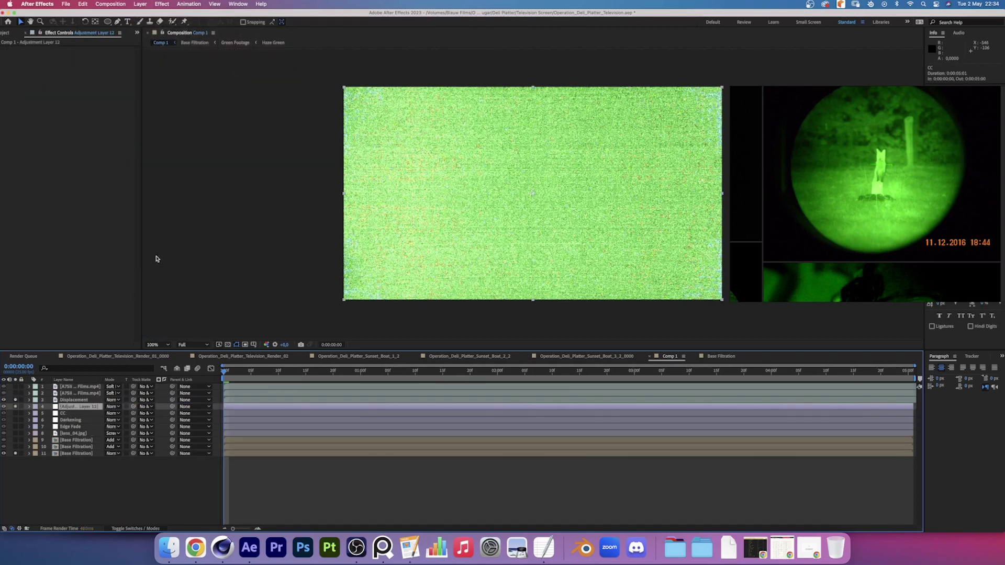
Step: Name the new adjustment layer Displacement and begin renaming the noise layer
key(Return)
text(Displacem)
text(ent)
key(Return)
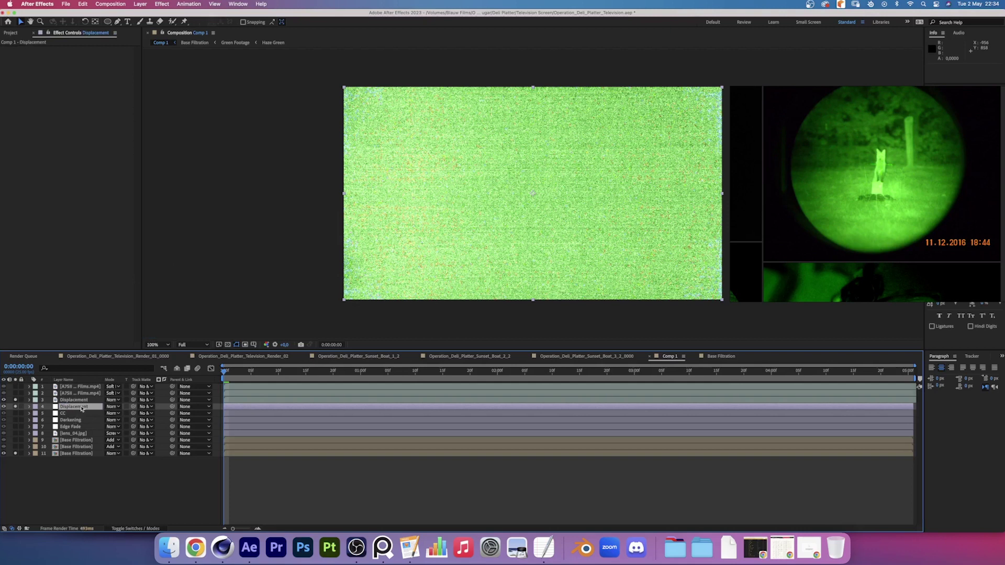
click(79, 400)
key(Return)
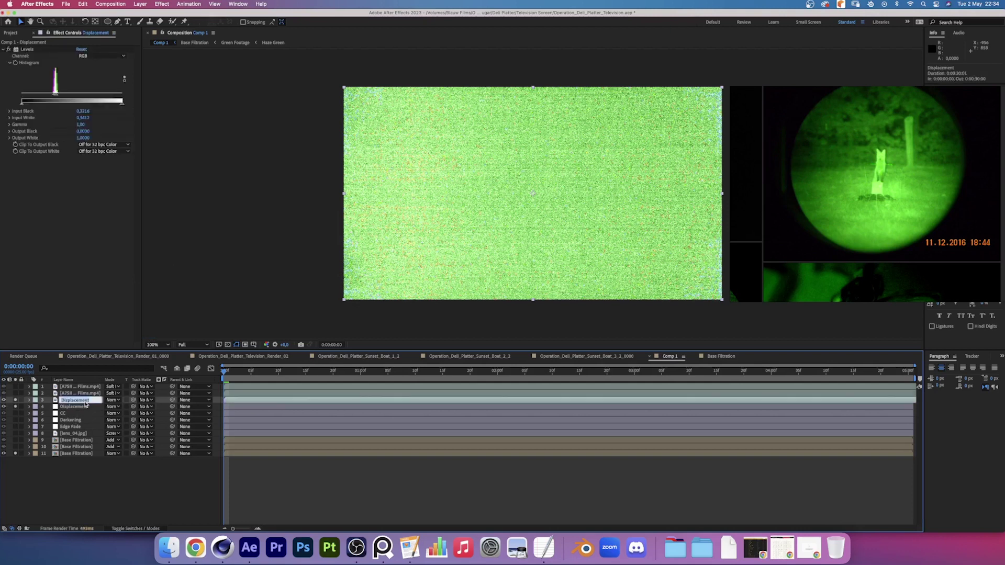
text(MasMap)
Step: Confirm the Displacement Map layer name and add a Displacement Map effect to Displacement
key(Return)
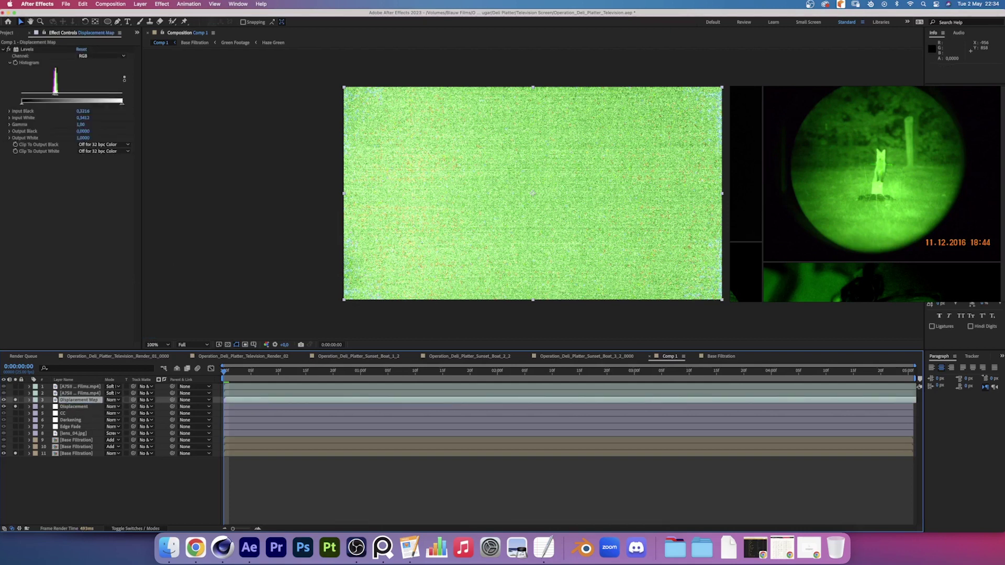
click(81, 409)
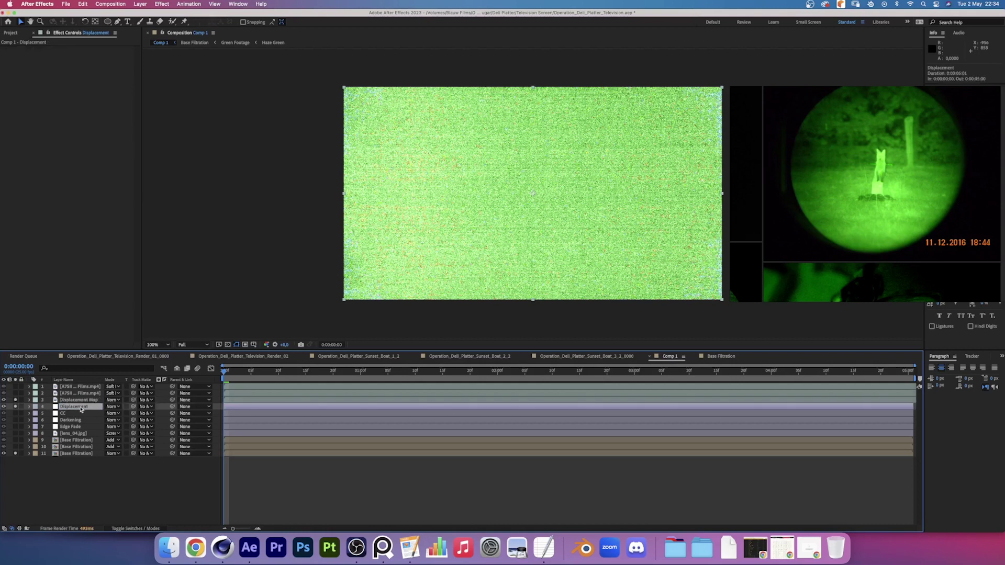
click(161, 4)
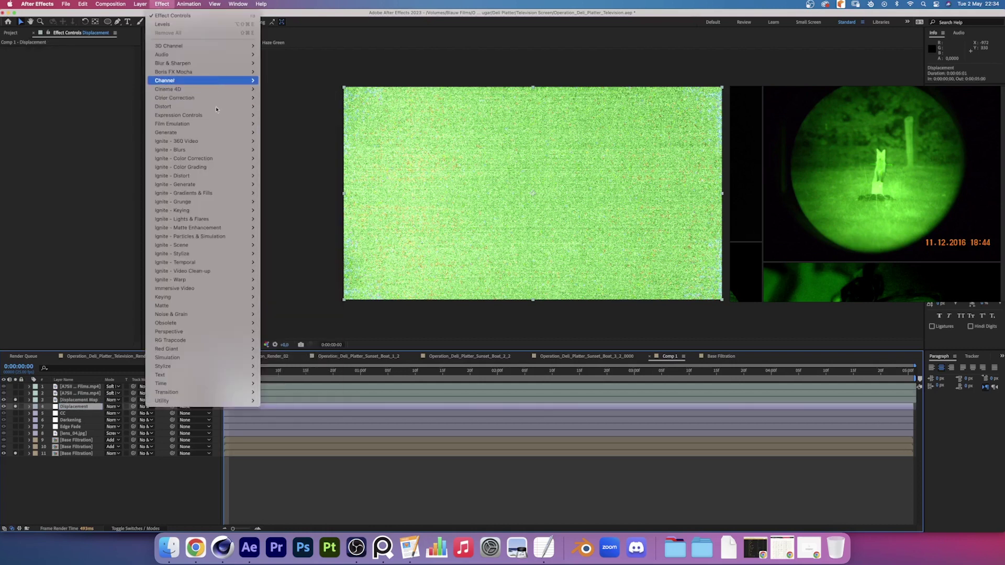
mouse_move(181, 107)
click(306, 263)
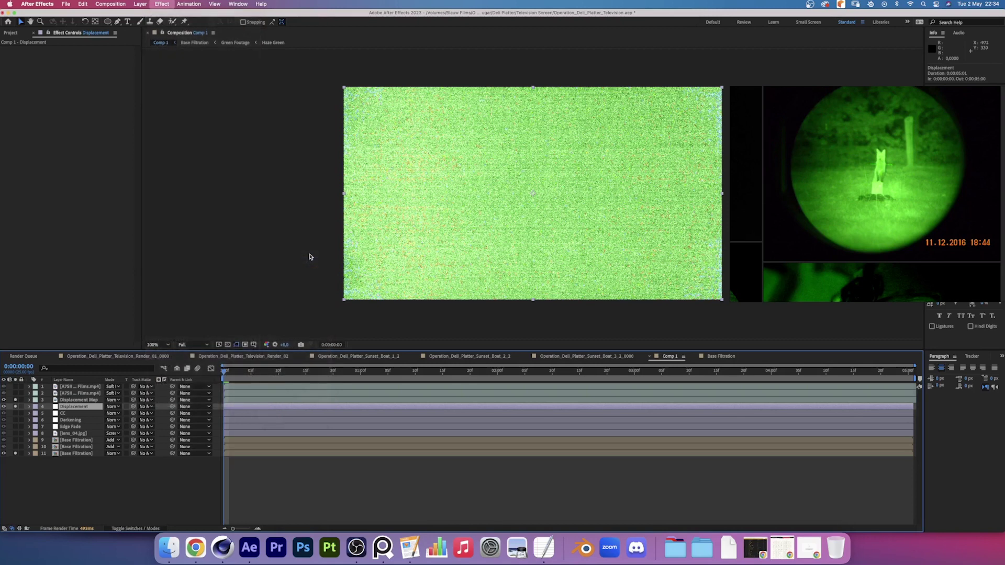
click(15, 401)
Step: Drive both horizontal and vertical displacement by Lightness, with Wrap Pixels Around enabled
click(102, 90)
click(97, 89)
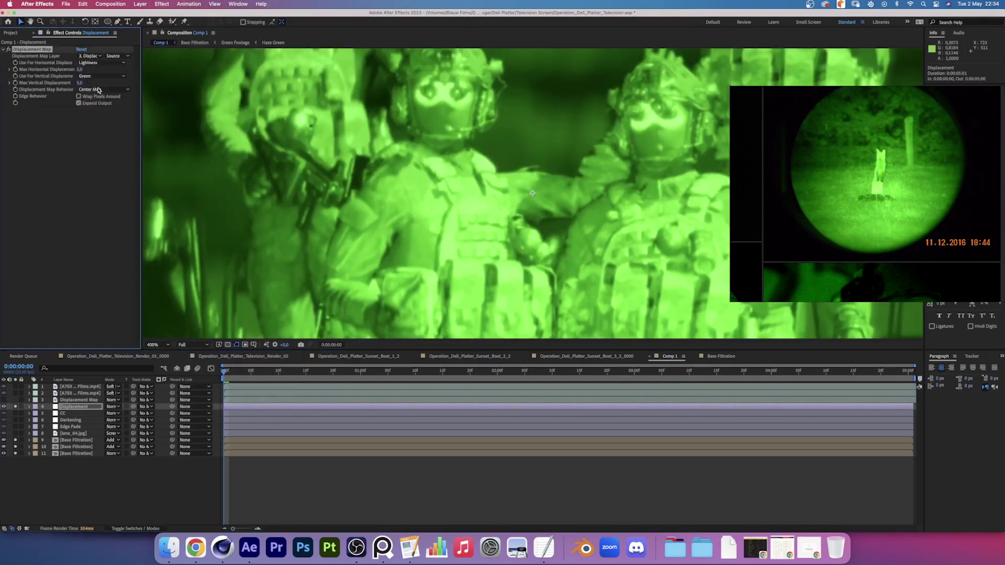
click(94, 77)
click(79, 96)
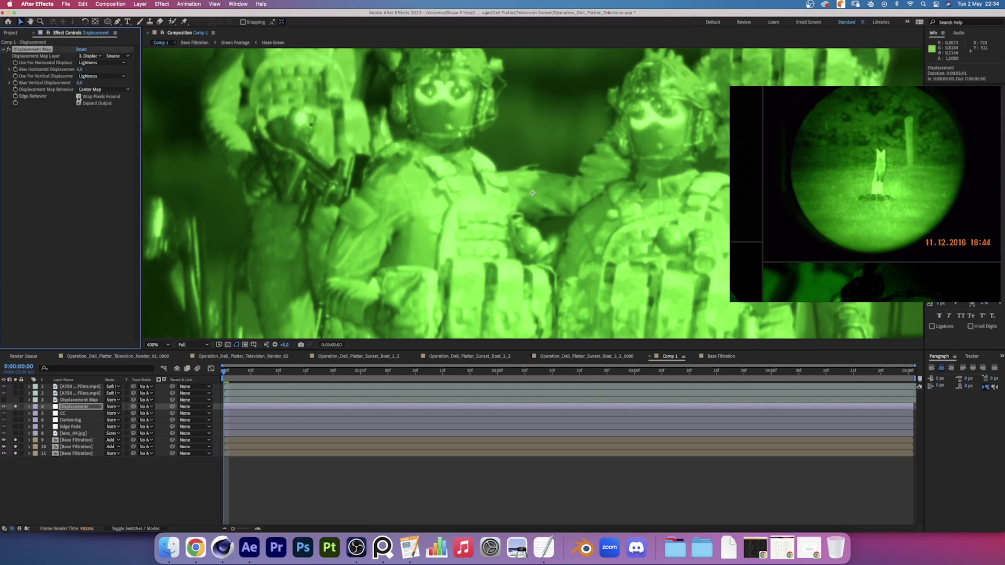
Step: Set maximum horizontal and vertical displacement to 5
click(82, 69)
text(100)
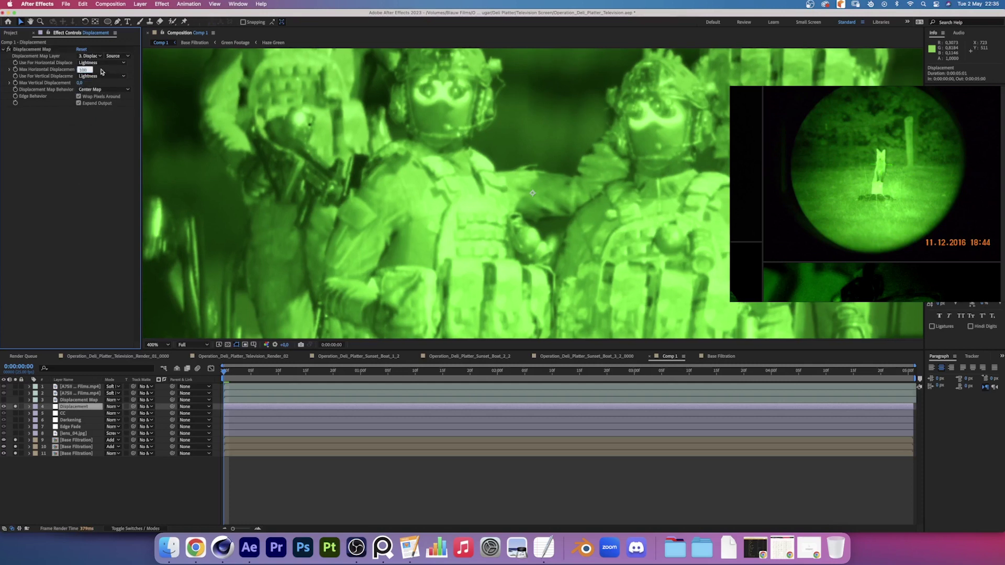
key(Return)
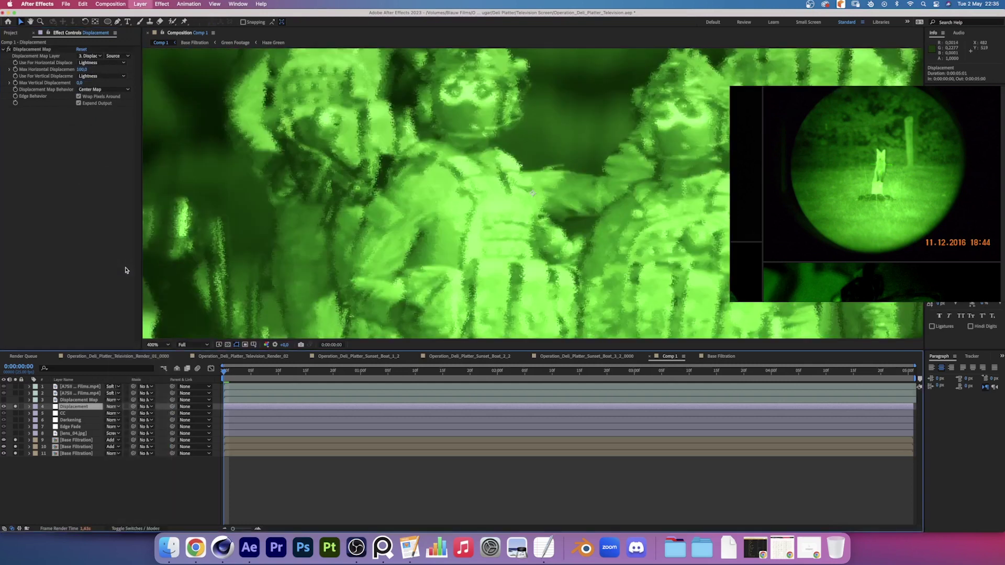
scroll(471, 196, down, 2)
click(82, 69)
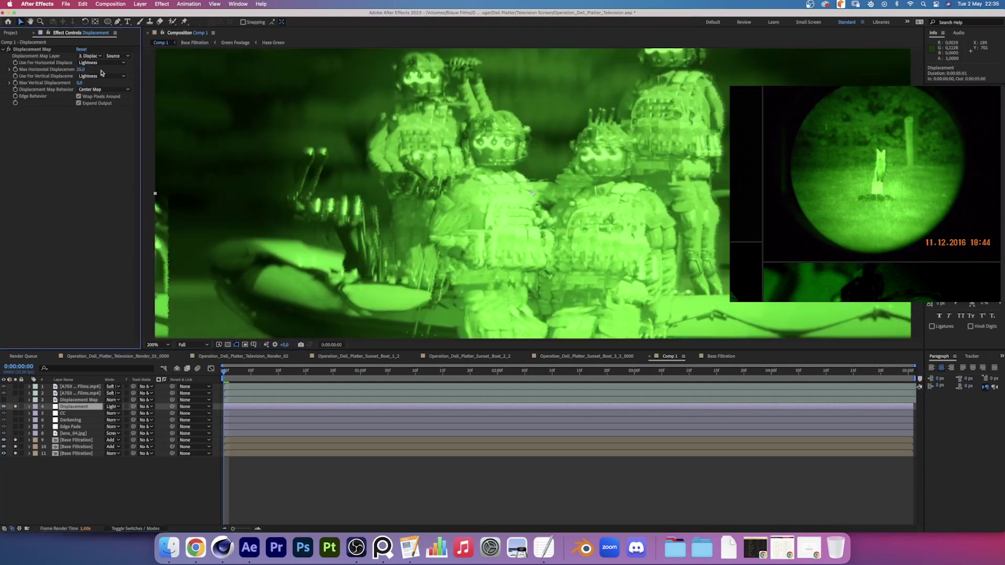
text(5)
key(Return)
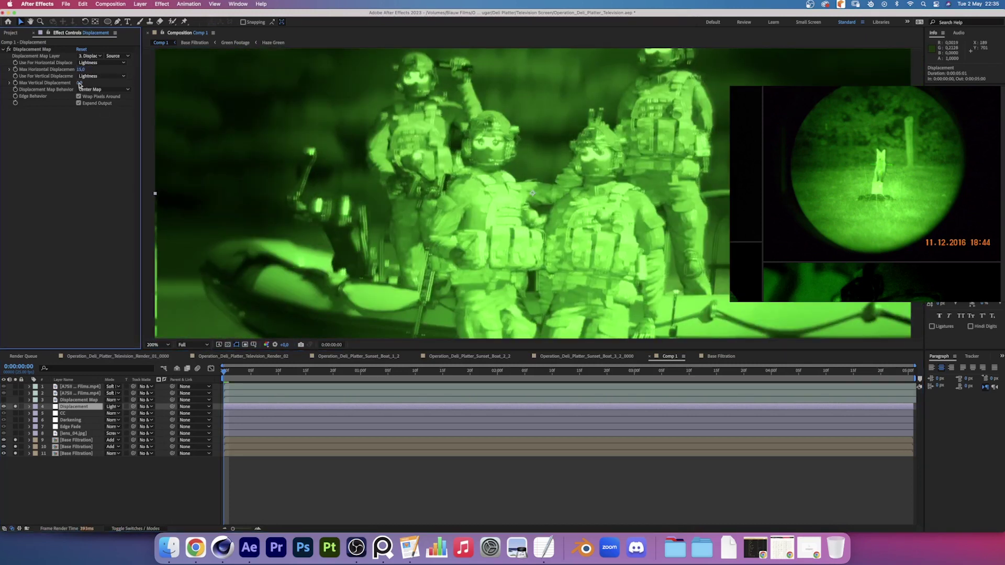
text(5)
key(Return)
key(t)
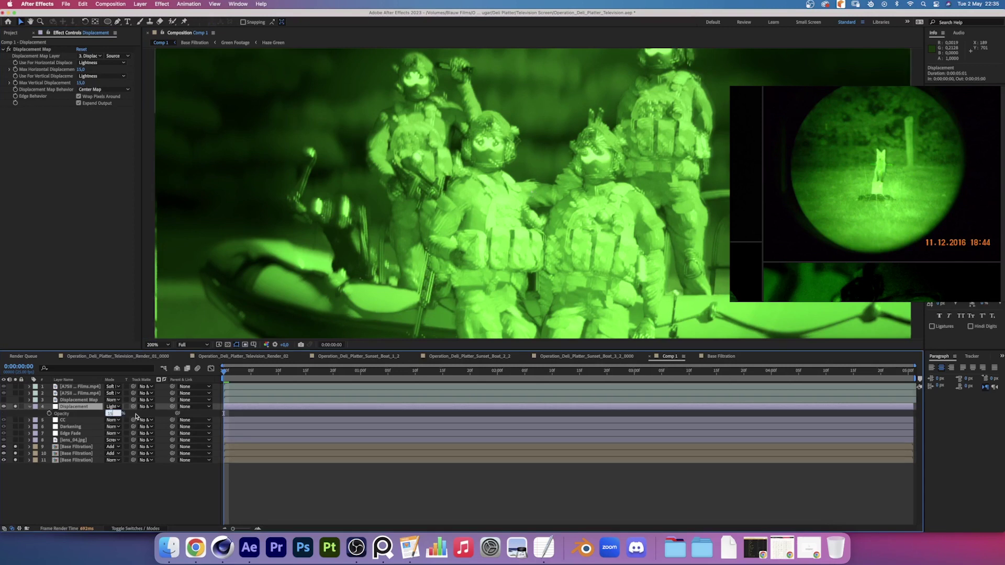
key(t)
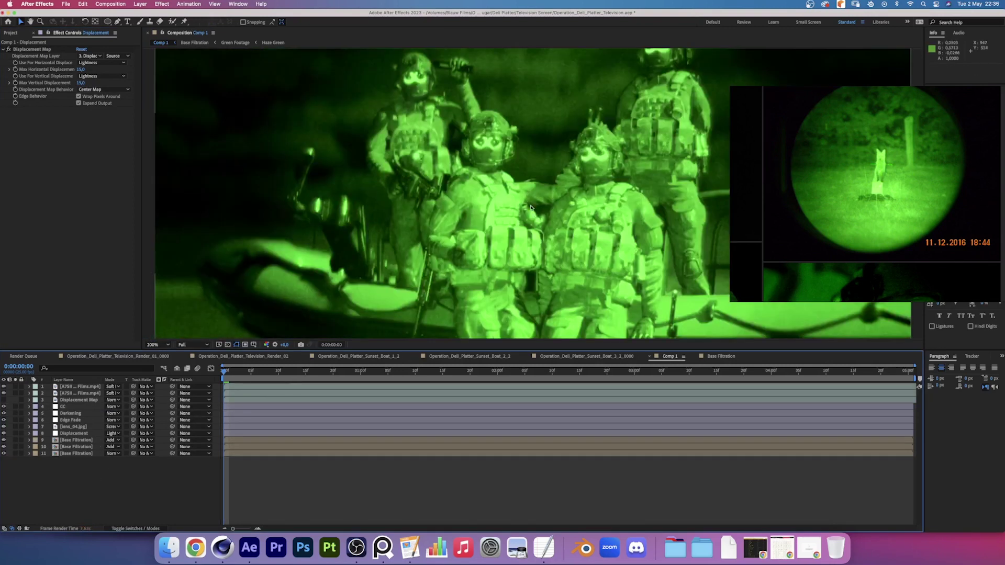
scroll(524, 218, down, 1)
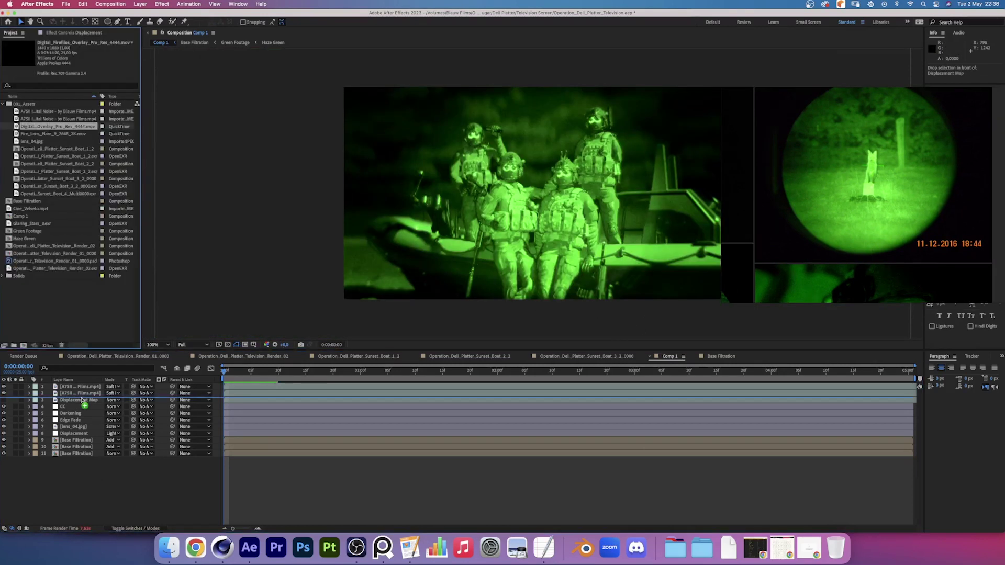
Step: Add the Digital Fireflies clip to Comp 1 as three duplicated layers in Add mode
key(super+slash)
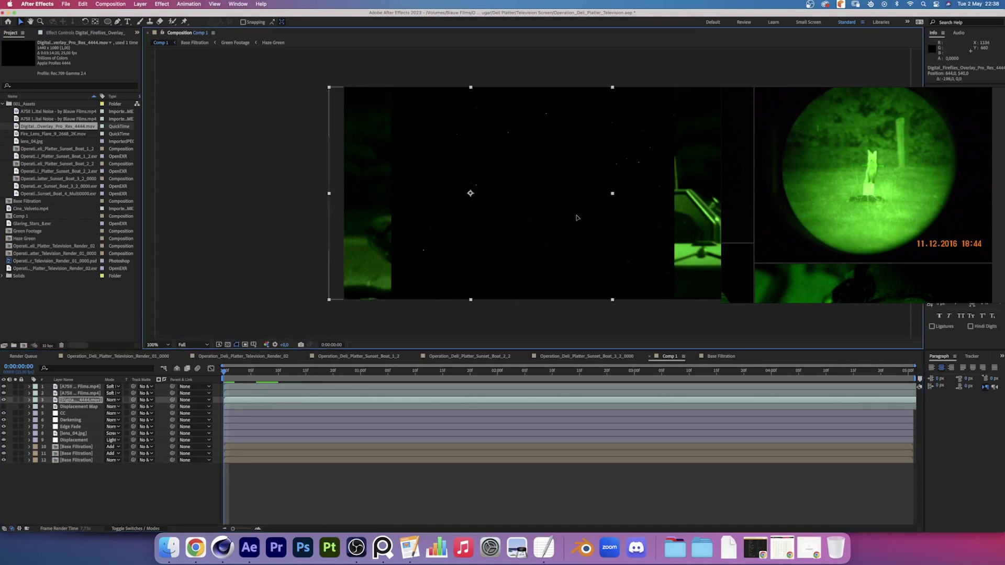
key(super+d)
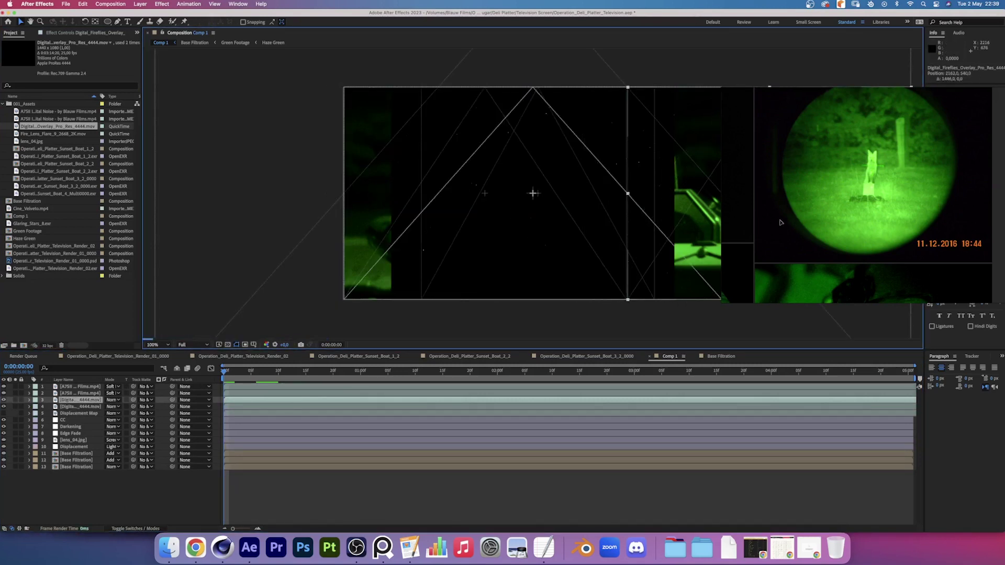
shift+click(181, 404)
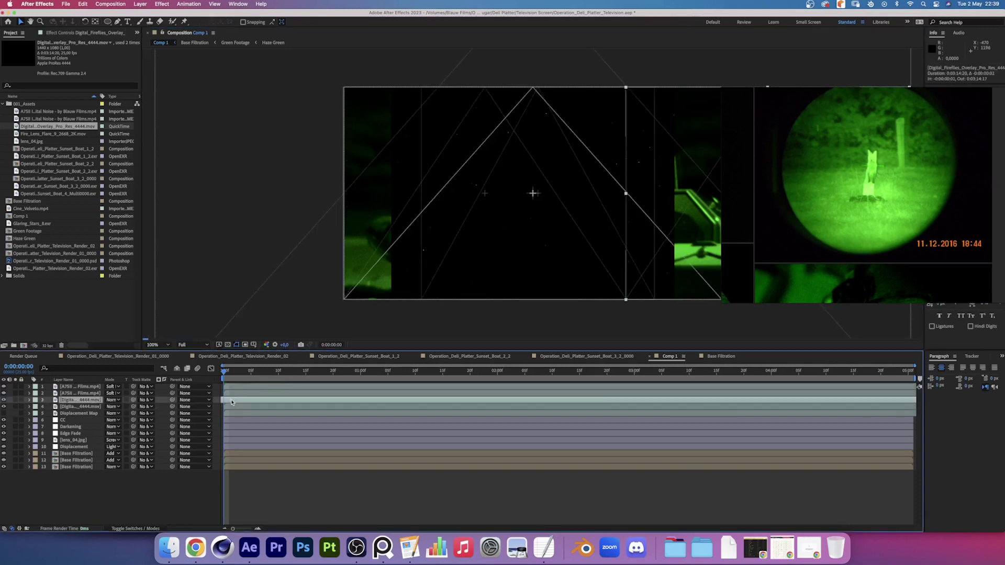
click(111, 400)
click(162, 496)
key(super+d)
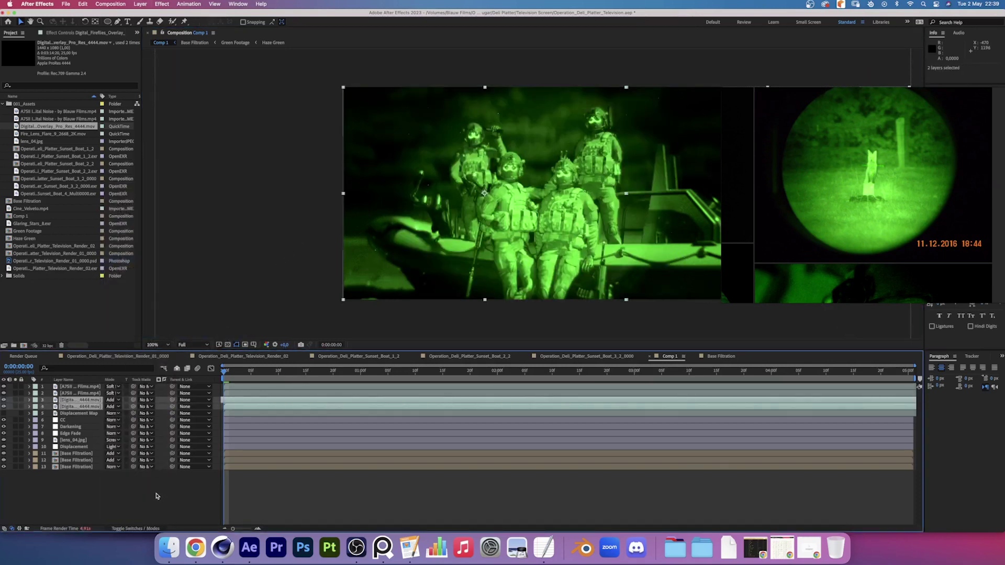
key(super+d)
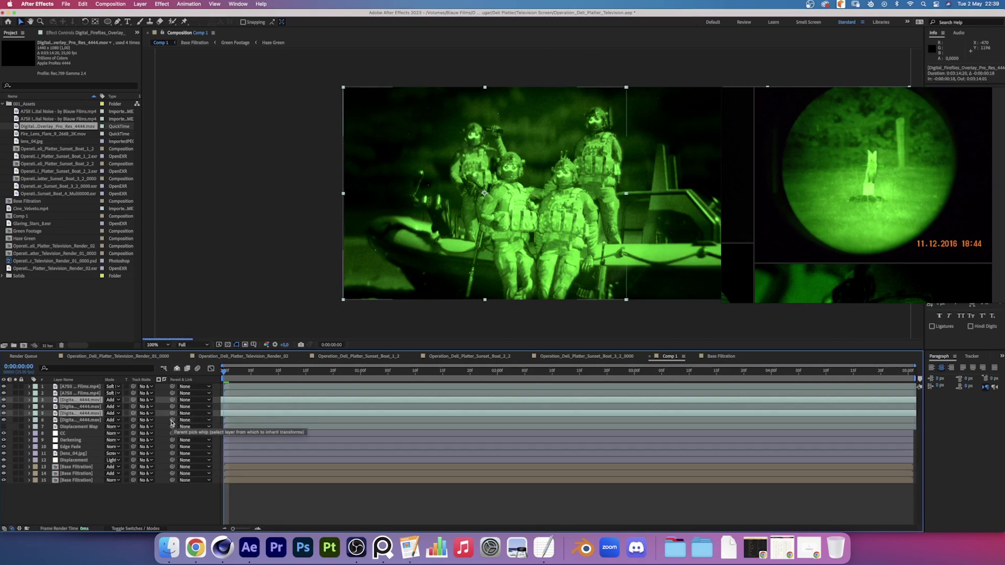